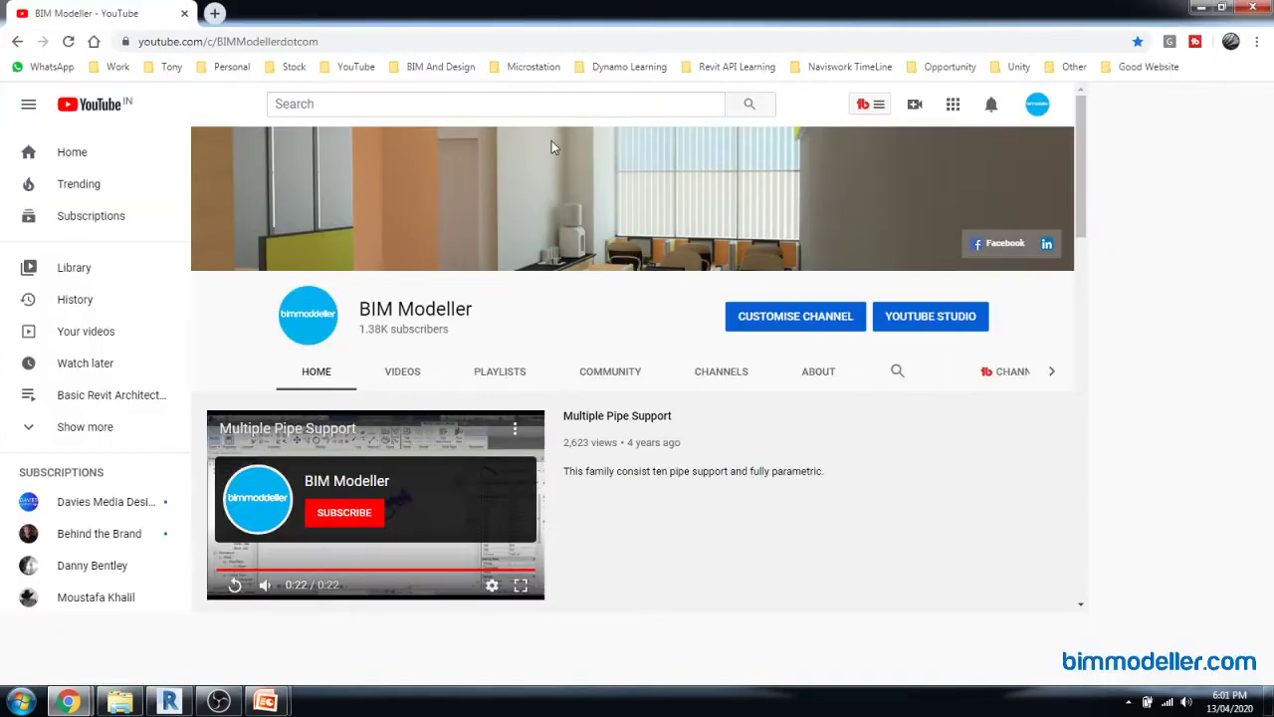
Scroll through the slide show to 'To be learned' covering sheet creation, printing and DWG/DWF export.
{"action": "scroll", "coordinate": [548, 398], "scroll_direction": "down", "scroll_amount": 4}
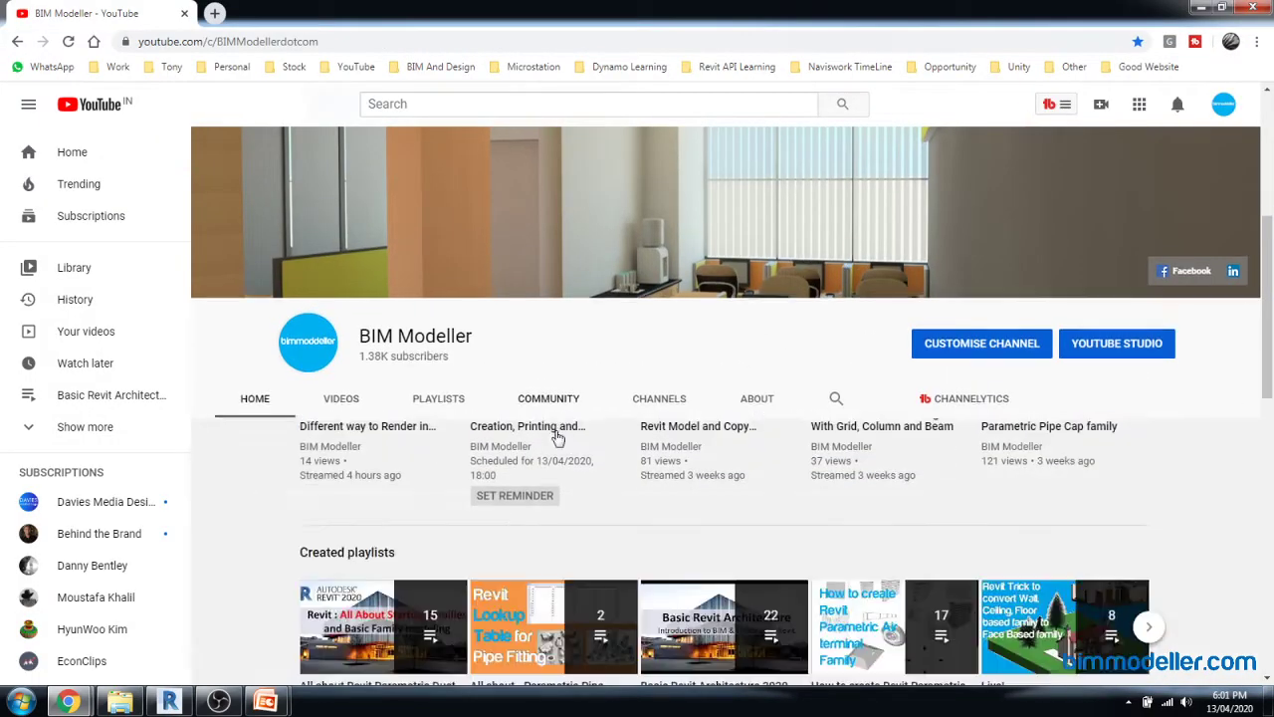
{"action": "scroll", "coordinate": [585, 503], "scroll_direction": "down", "scroll_amount": 2}
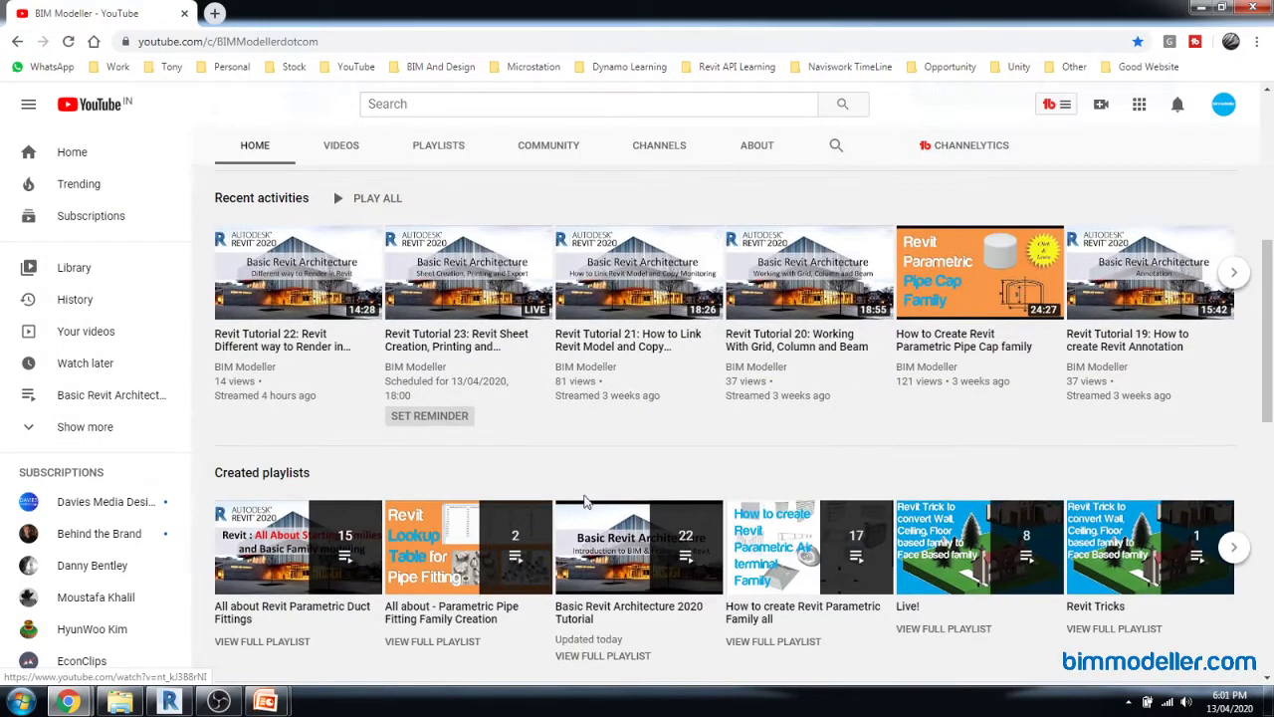
{"action": "scroll", "coordinate": [586, 502], "scroll_direction": "down", "scroll_amount": 2}
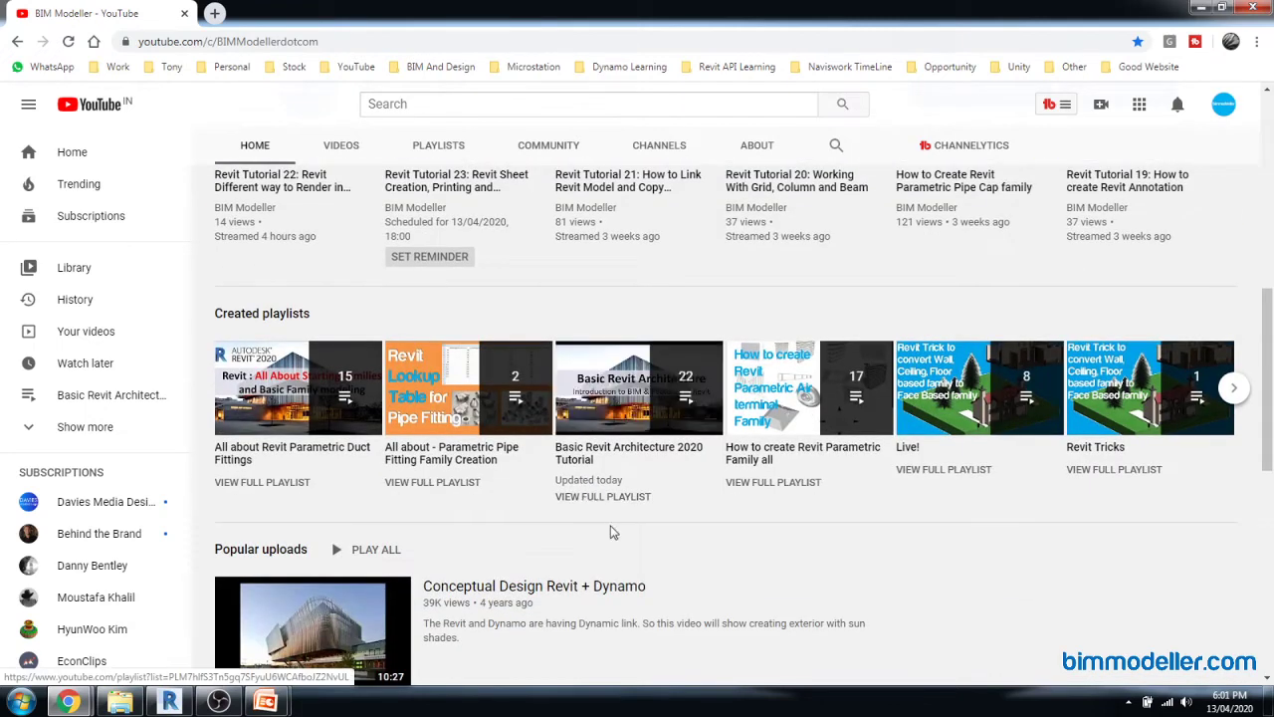
{"action": "scroll", "coordinate": [582, 547], "scroll_direction": "down", "scroll_amount": 2}
{"action": "scroll", "coordinate": [583, 550], "scroll_direction": "down", "scroll_amount": 3}
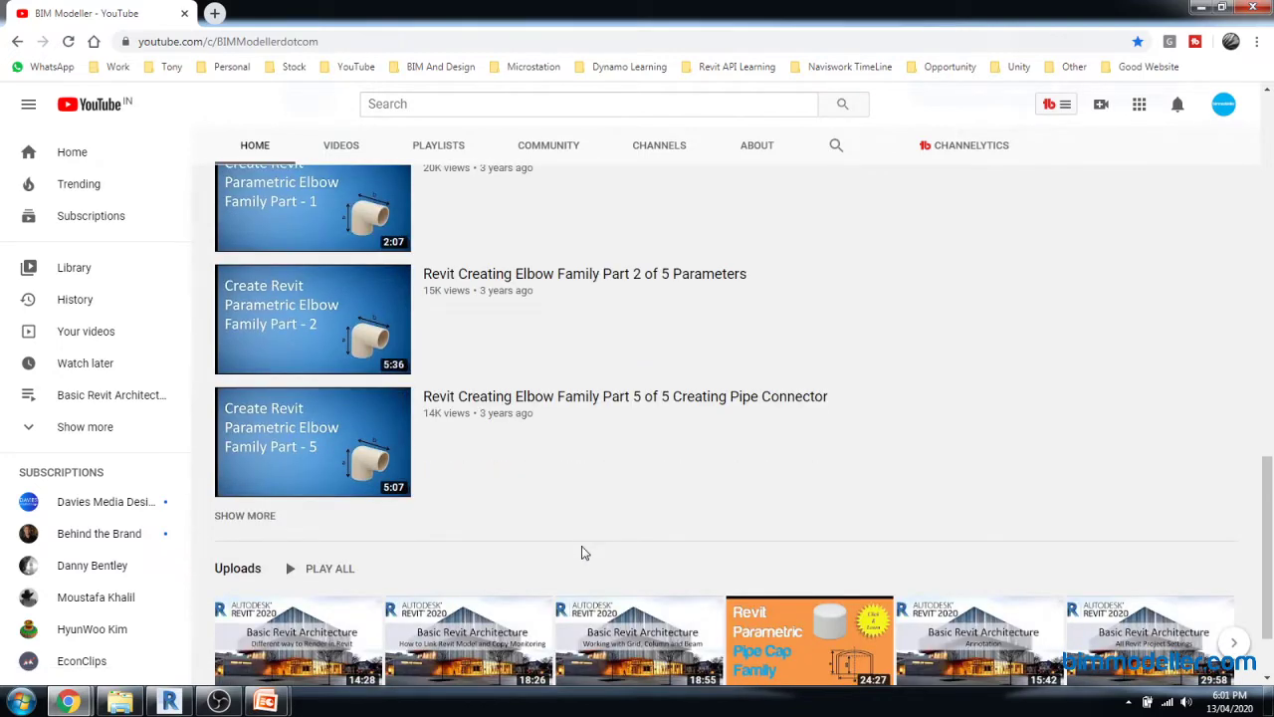
{"action": "scroll", "coordinate": [590, 555], "scroll_direction": "up", "scroll_amount": 1}
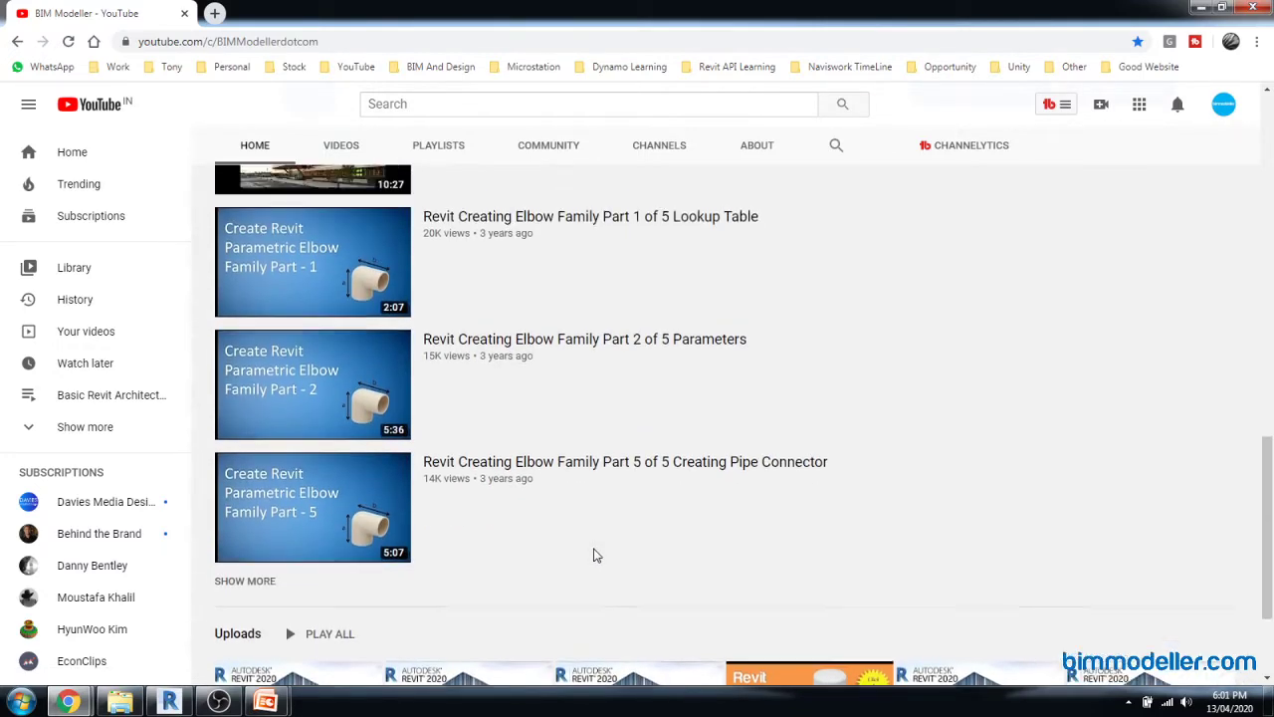
{"action": "scroll", "coordinate": [590, 554], "scroll_direction": "down", "scroll_amount": 2}
{"action": "scroll", "coordinate": [595, 555], "scroll_direction": "up", "scroll_amount": 3}
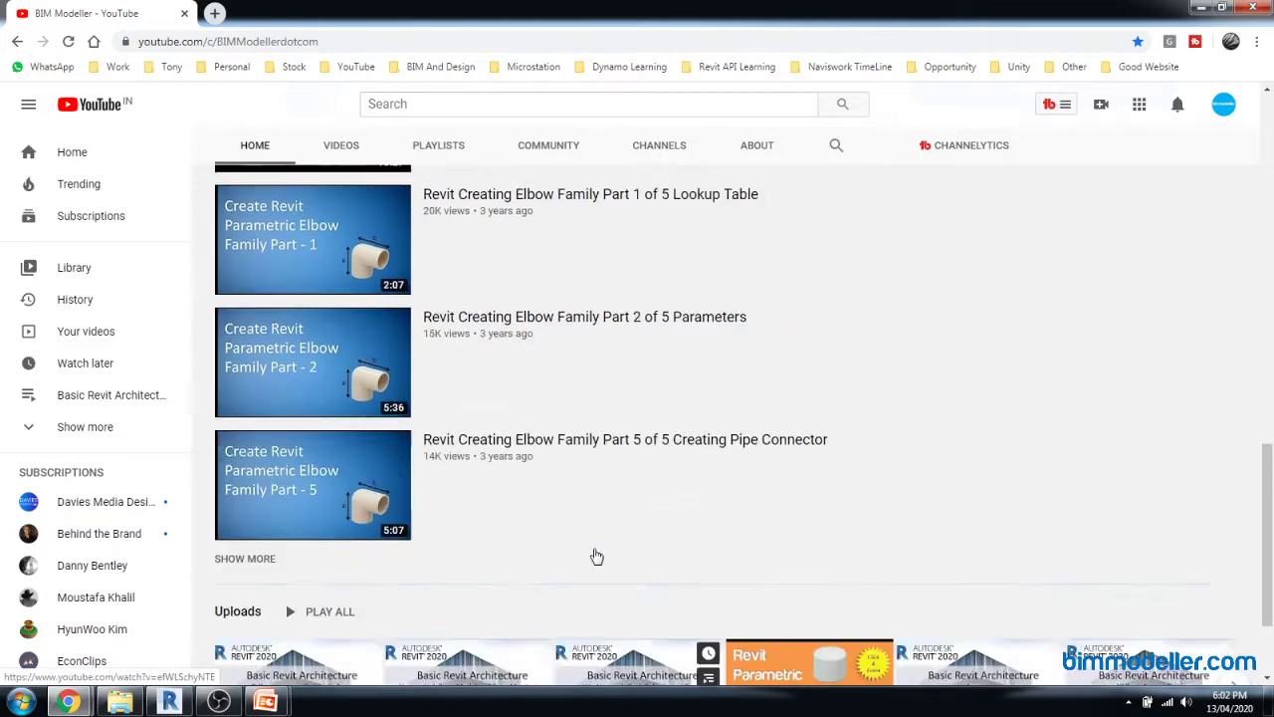
{"action": "scroll", "coordinate": [596, 556], "scroll_direction": "up", "scroll_amount": 2}
{"action": "scroll", "coordinate": [595, 555], "scroll_direction": "up", "scroll_amount": 2}
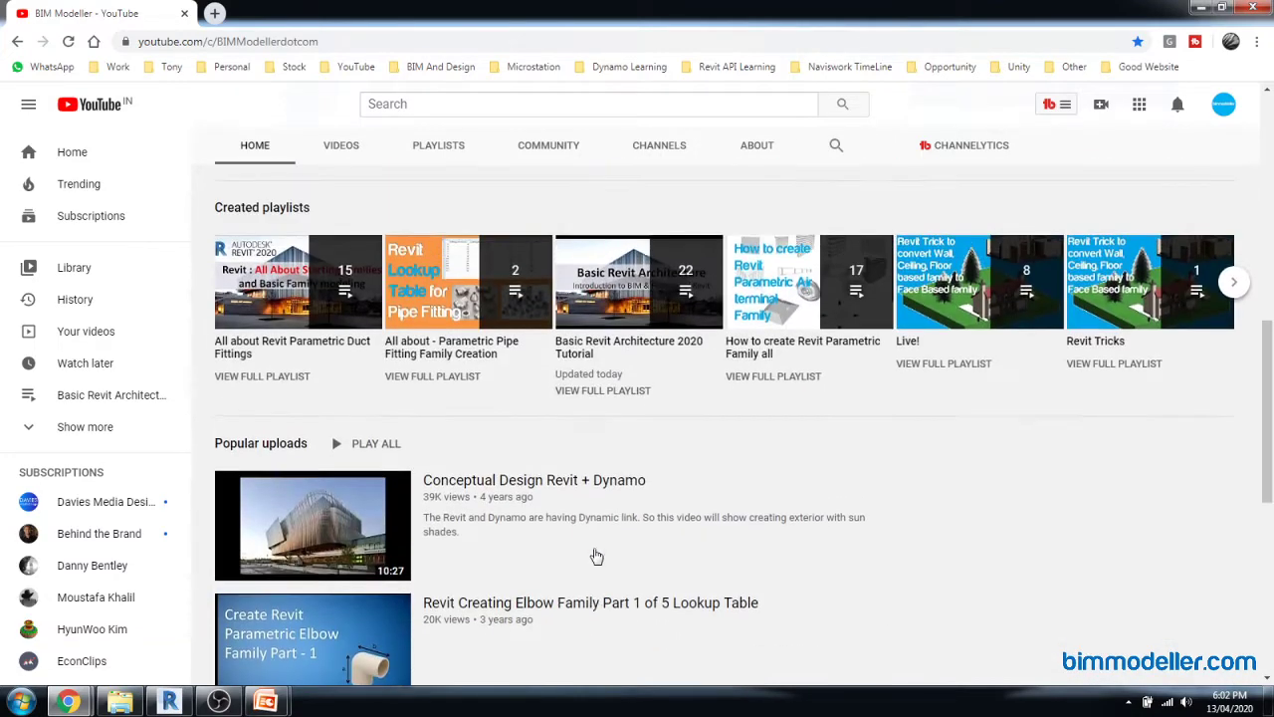
{"action": "scroll", "coordinate": [594, 554], "scroll_direction": "up", "scroll_amount": 3}
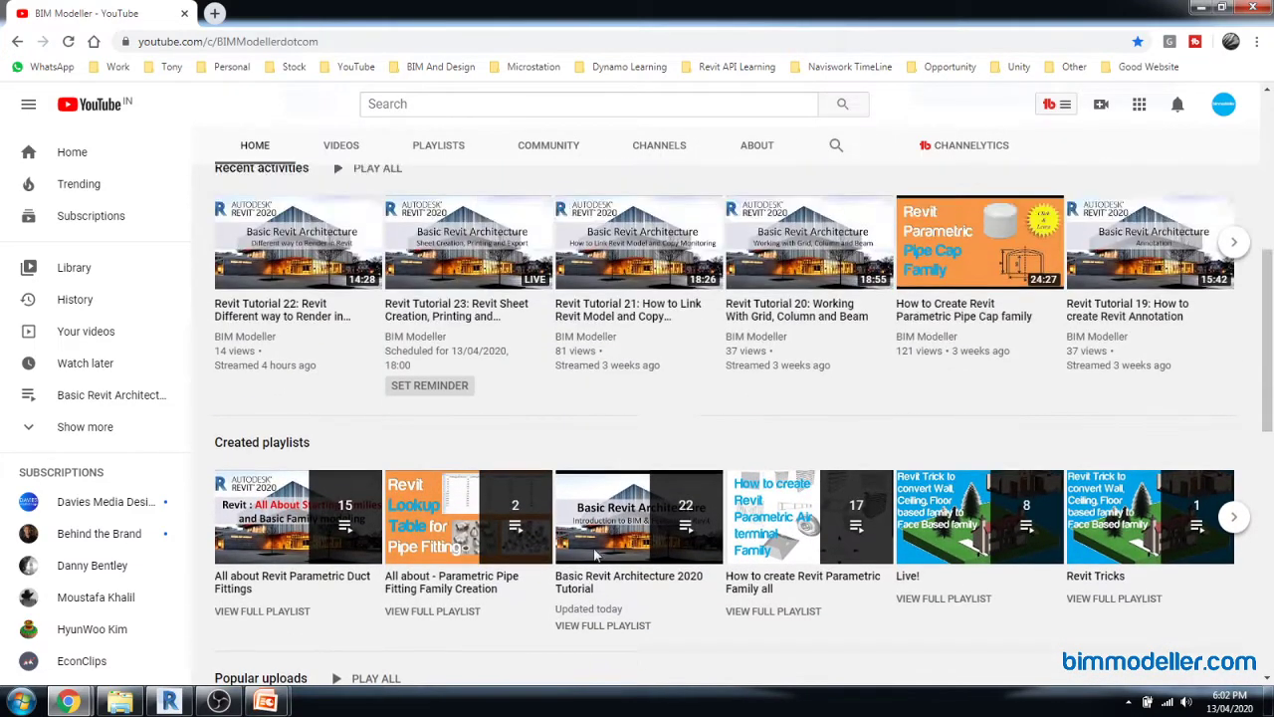
{"action": "scroll", "coordinate": [595, 555], "scroll_direction": "up", "scroll_amount": 1}
{"action": "scroll", "coordinate": [596, 555], "scroll_direction": "up", "scroll_amount": 2}
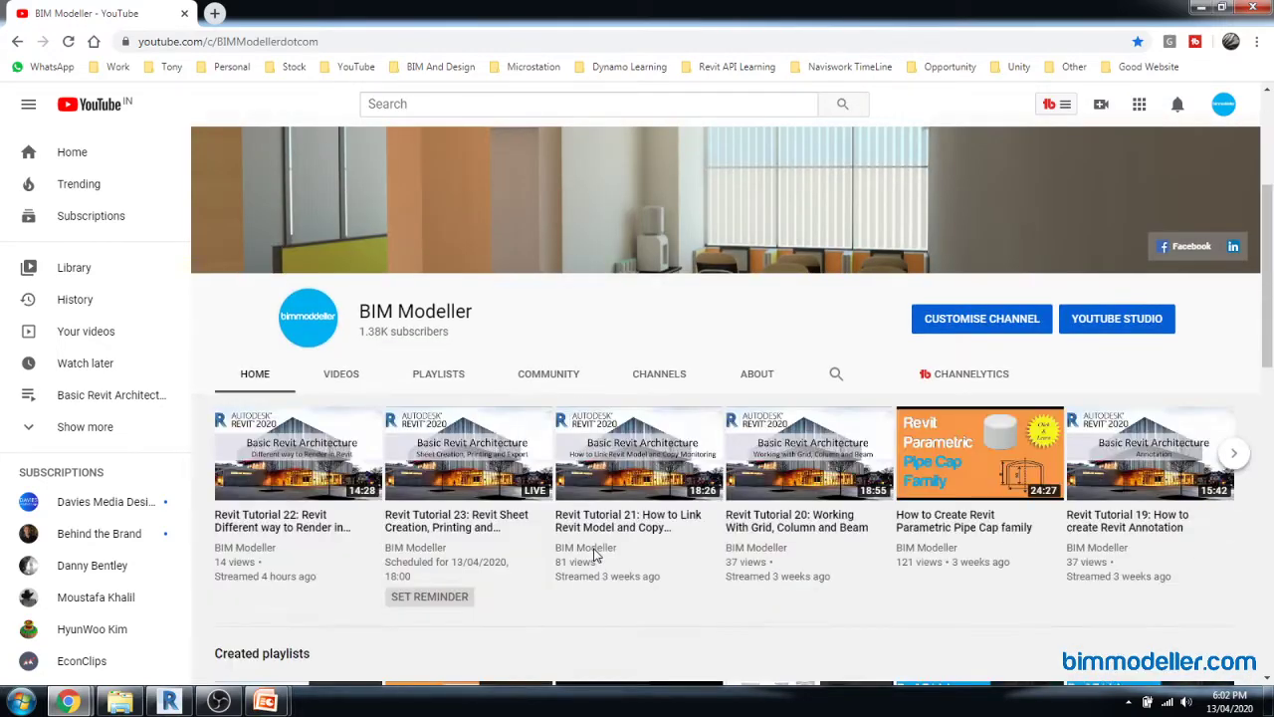
{"action": "scroll", "coordinate": [595, 554], "scroll_direction": "down", "scroll_amount": 4}
{"action": "scroll", "coordinate": [594, 554], "scroll_direction": "down", "scroll_amount": 1}
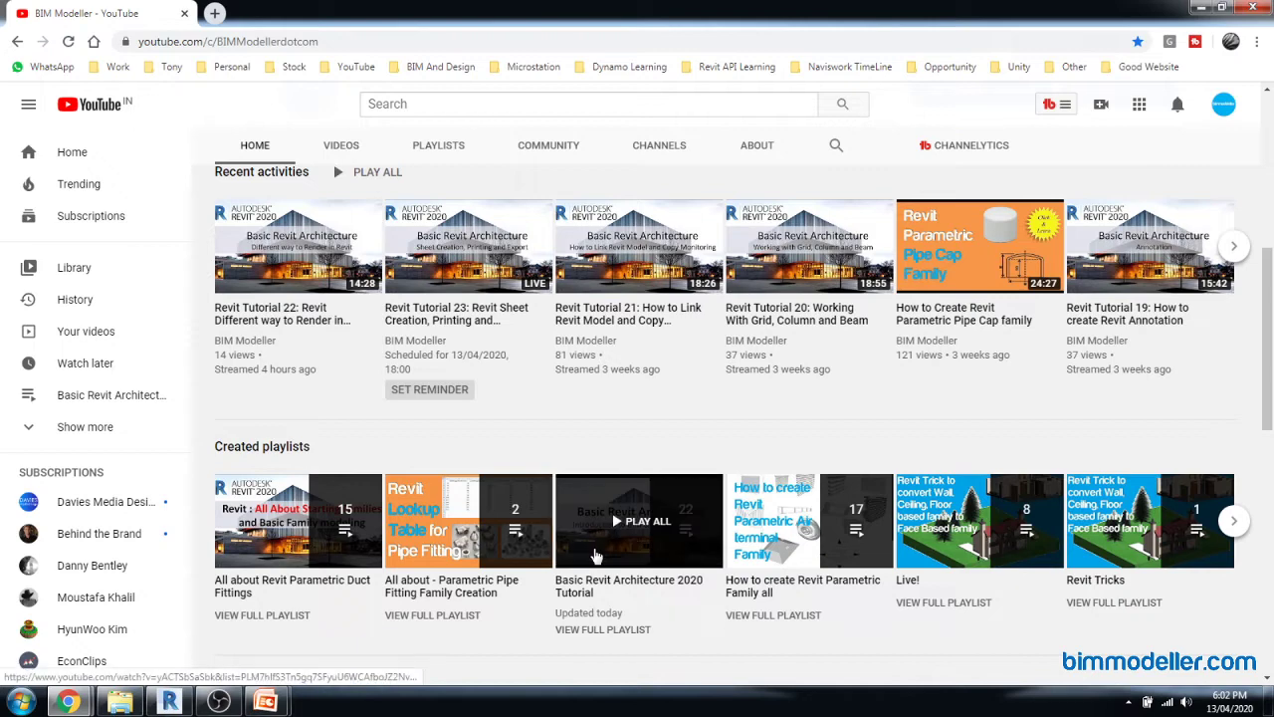
{"action": "scroll", "coordinate": [596, 555], "scroll_direction": "down", "scroll_amount": 2}
{"action": "scroll", "coordinate": [595, 555], "scroll_direction": "down", "scroll_amount": 4}
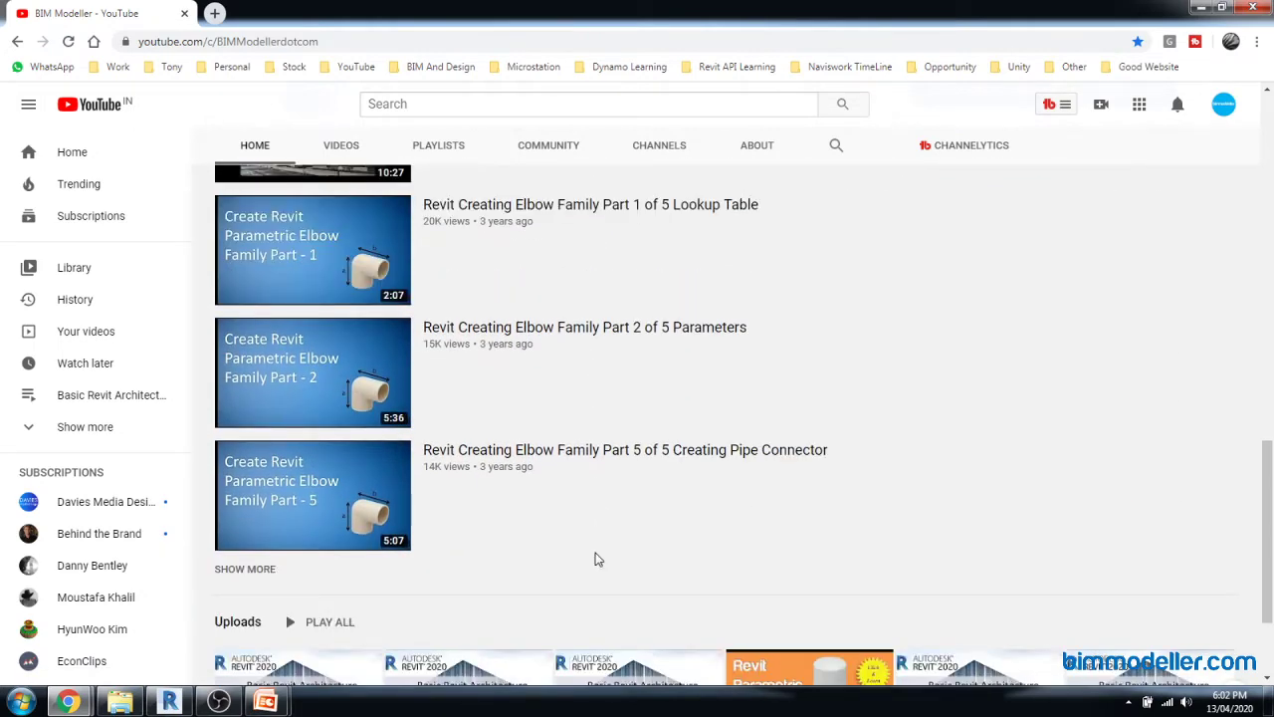
{"action": "scroll", "coordinate": [595, 559], "scroll_direction": "down", "scroll_amount": 2}
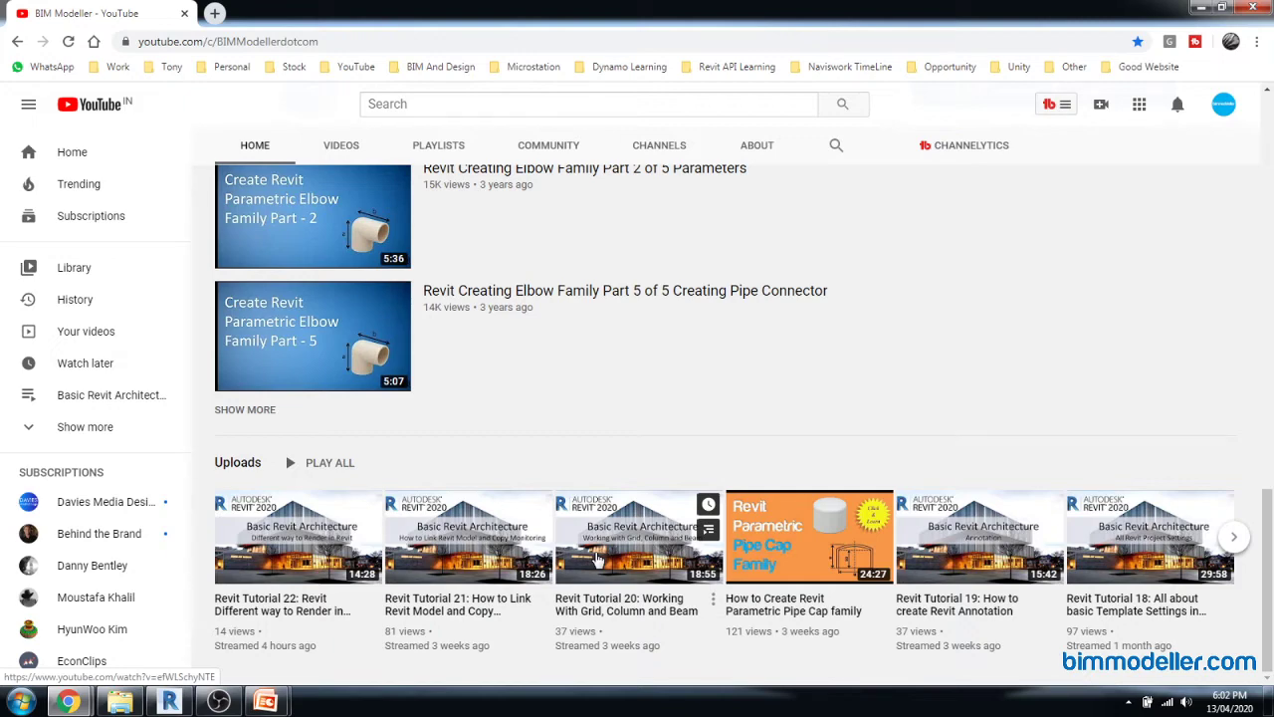
{"action": "scroll", "coordinate": [595, 560], "scroll_direction": "up", "scroll_amount": 4}
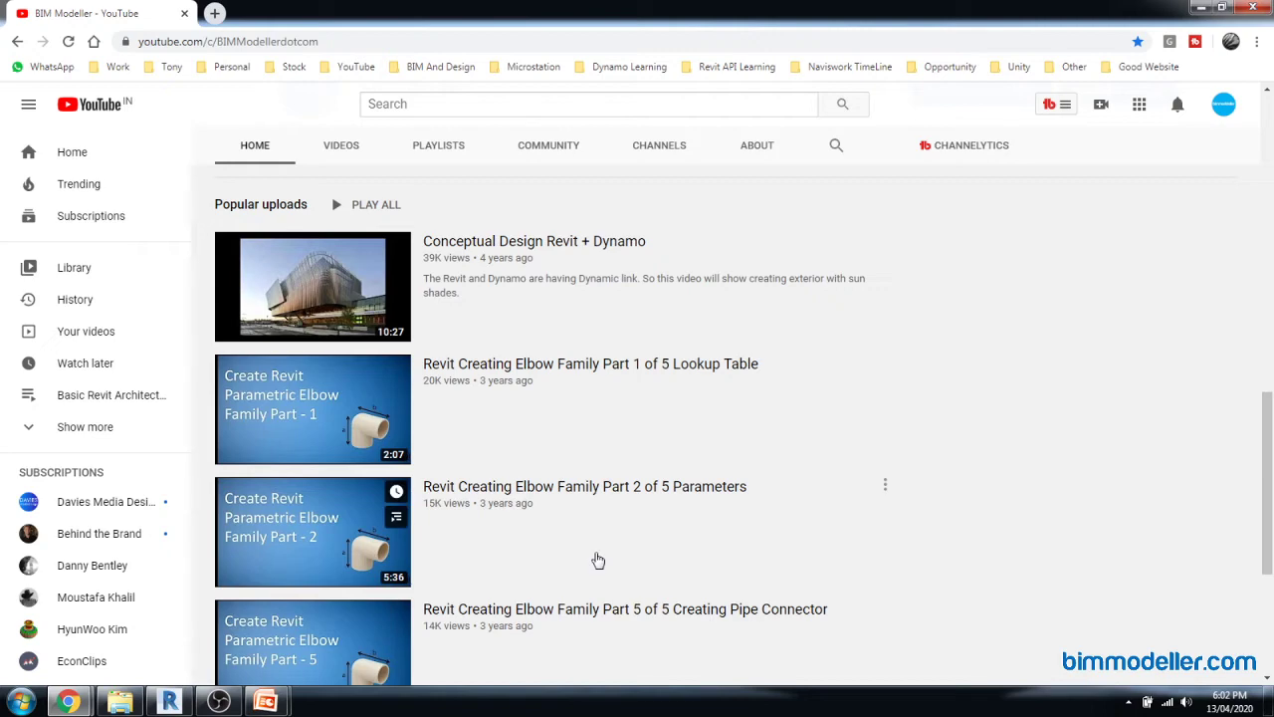
{"action": "scroll", "coordinate": [595, 559], "scroll_direction": "up", "scroll_amount": 4}
{"action": "scroll", "coordinate": [597, 560], "scroll_direction": "up", "scroll_amount": 4}
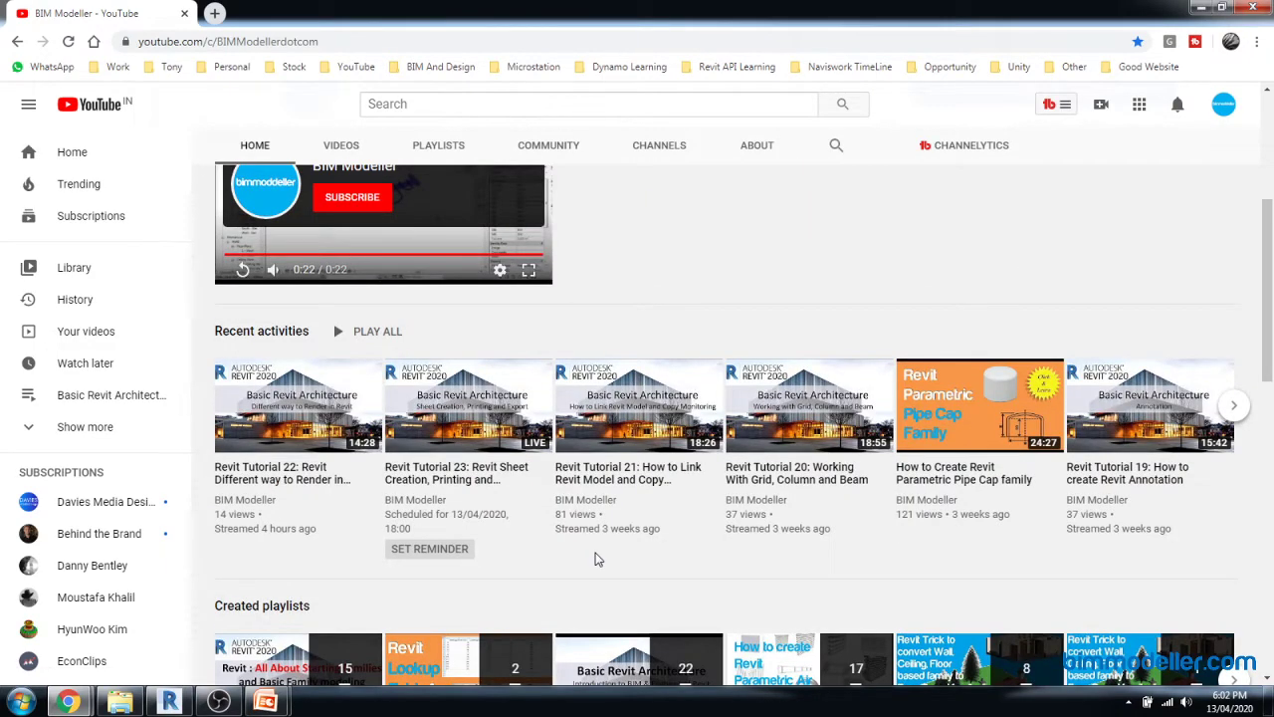
{"action": "scroll", "coordinate": [595, 560], "scroll_direction": "up", "scroll_amount": 3}
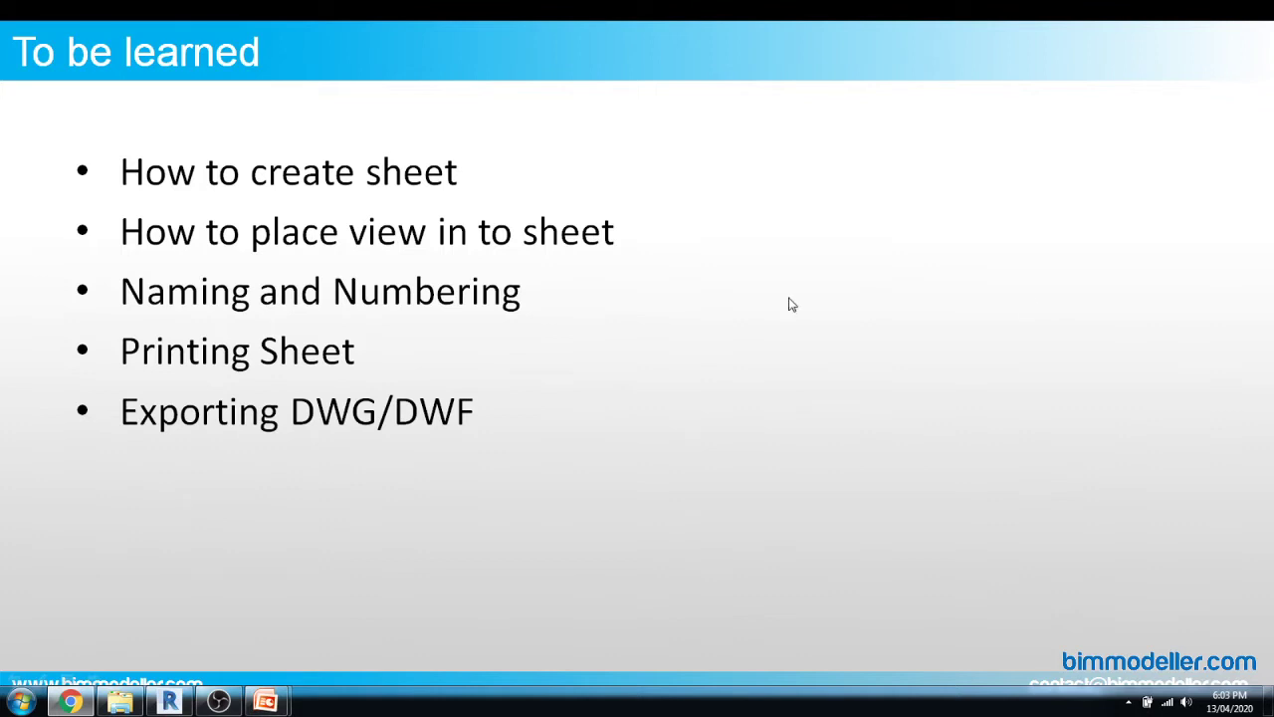
End the slide show, switch to the Revit sample project and select Sheets (all) with the View tab shown.
{"action": "key", "text": "Escape"}
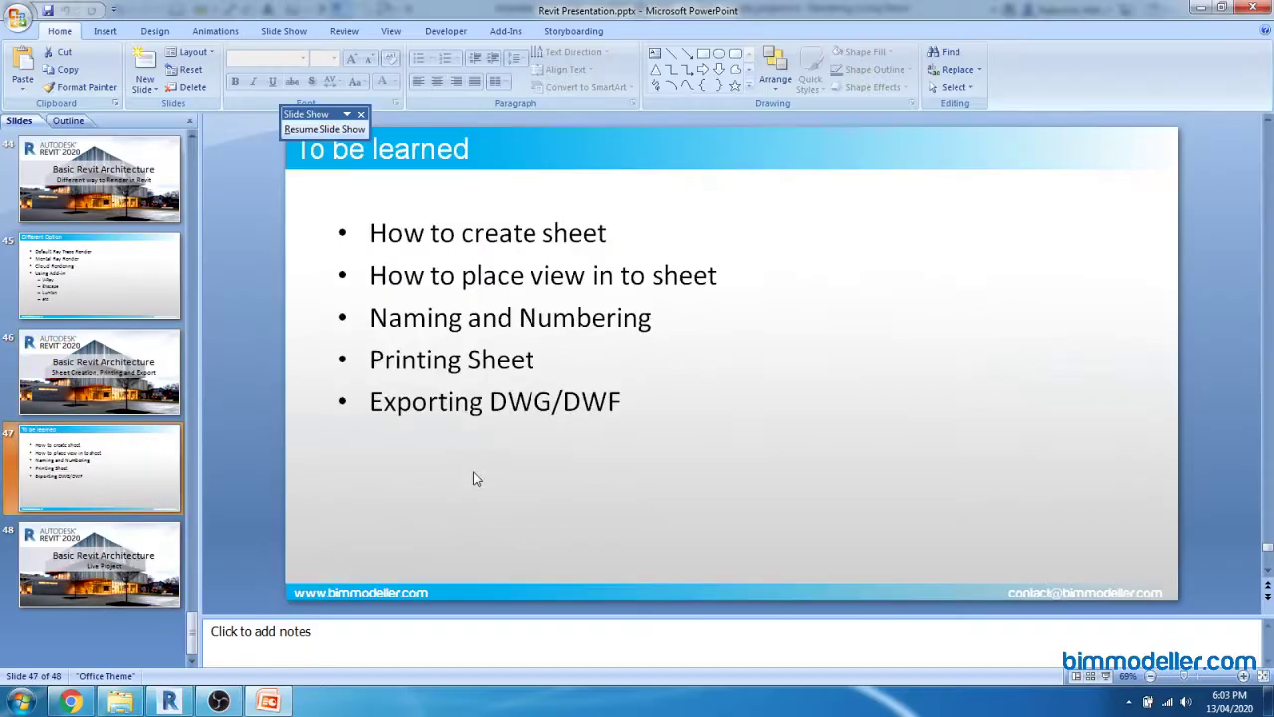
{"action": "left_click", "coordinate": [169, 702]}
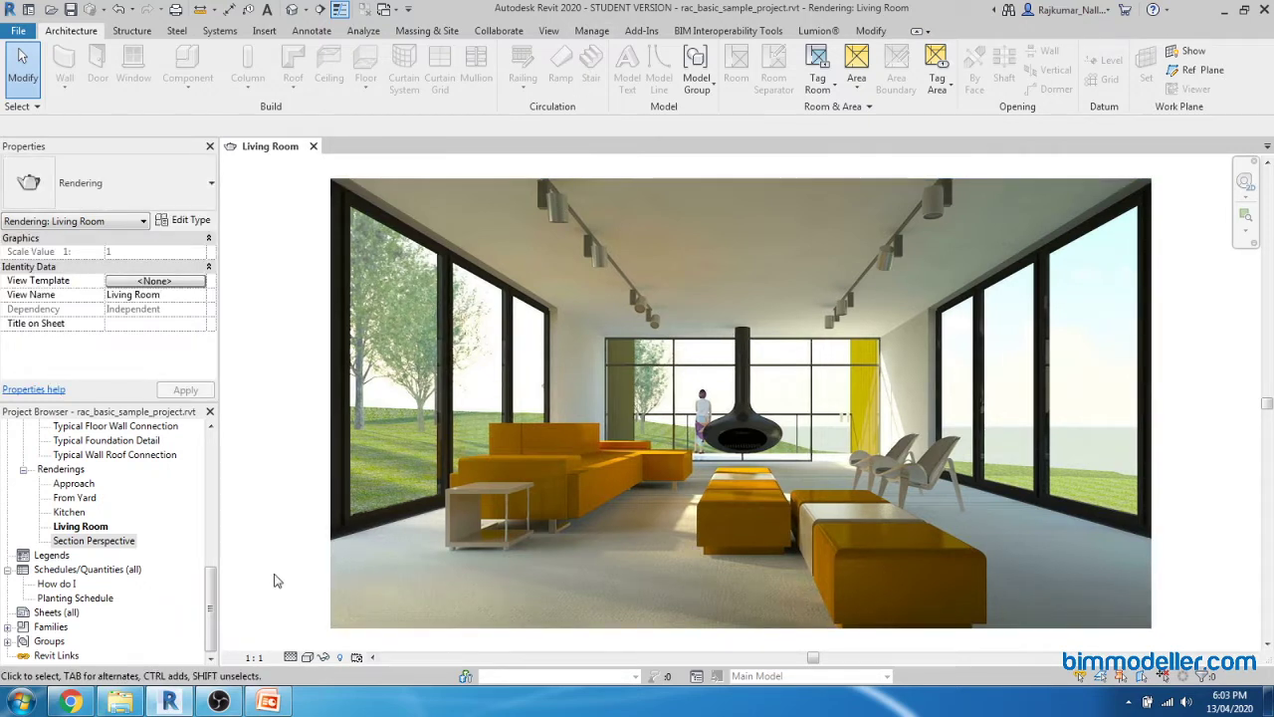
{"action": "left_click", "coordinate": [62, 614]}
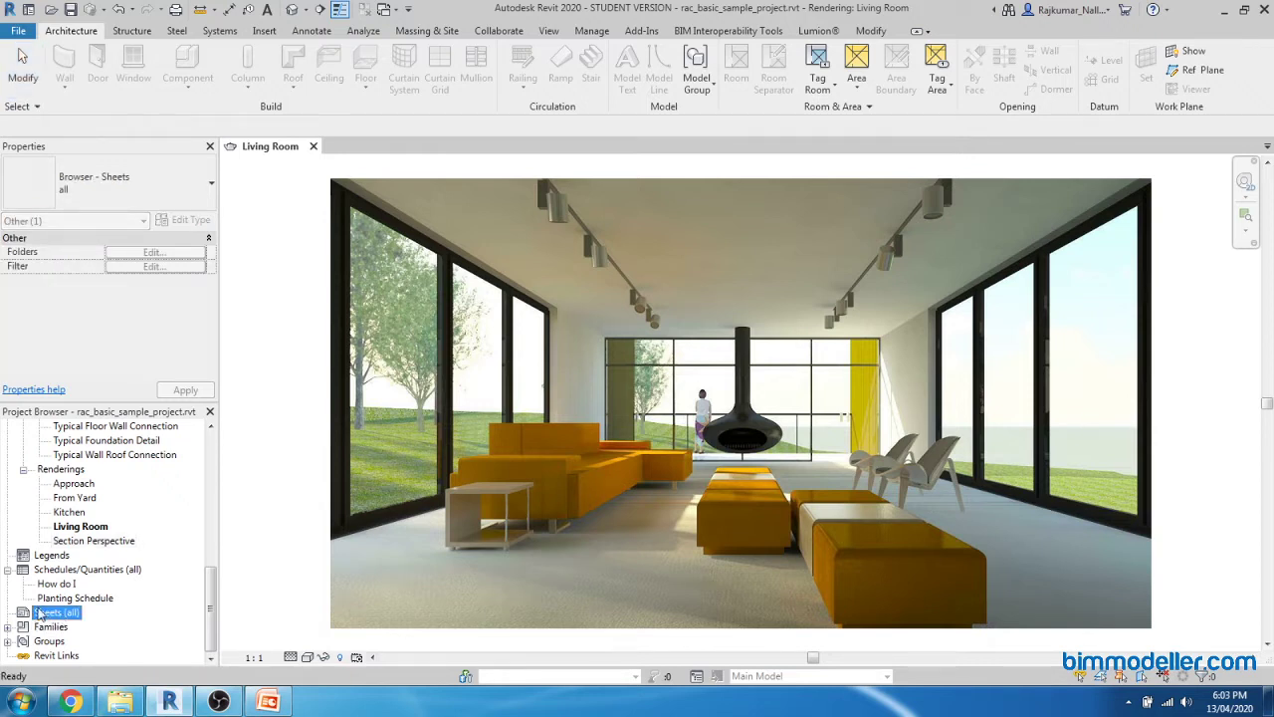
{"action": "left_click", "coordinate": [548, 30]}
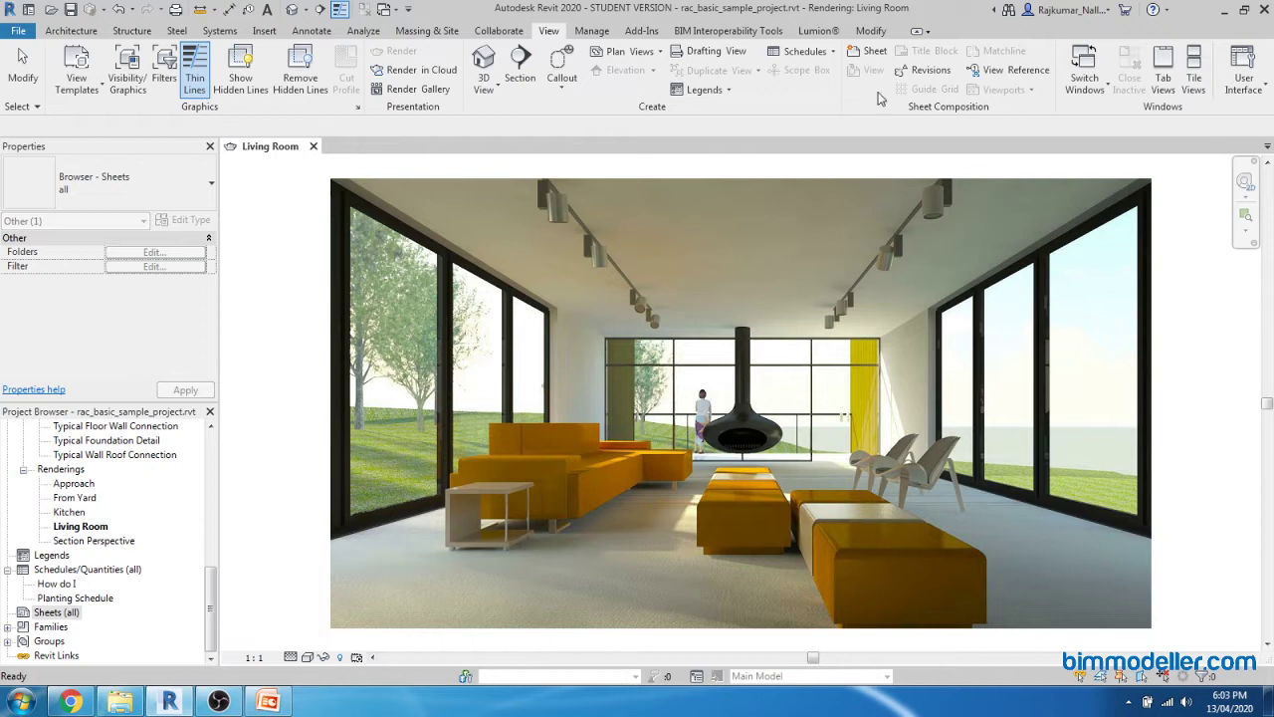
{"action": "left_click_drag", "start_coordinate": [962, 110], "coordinate": [932, 109]}
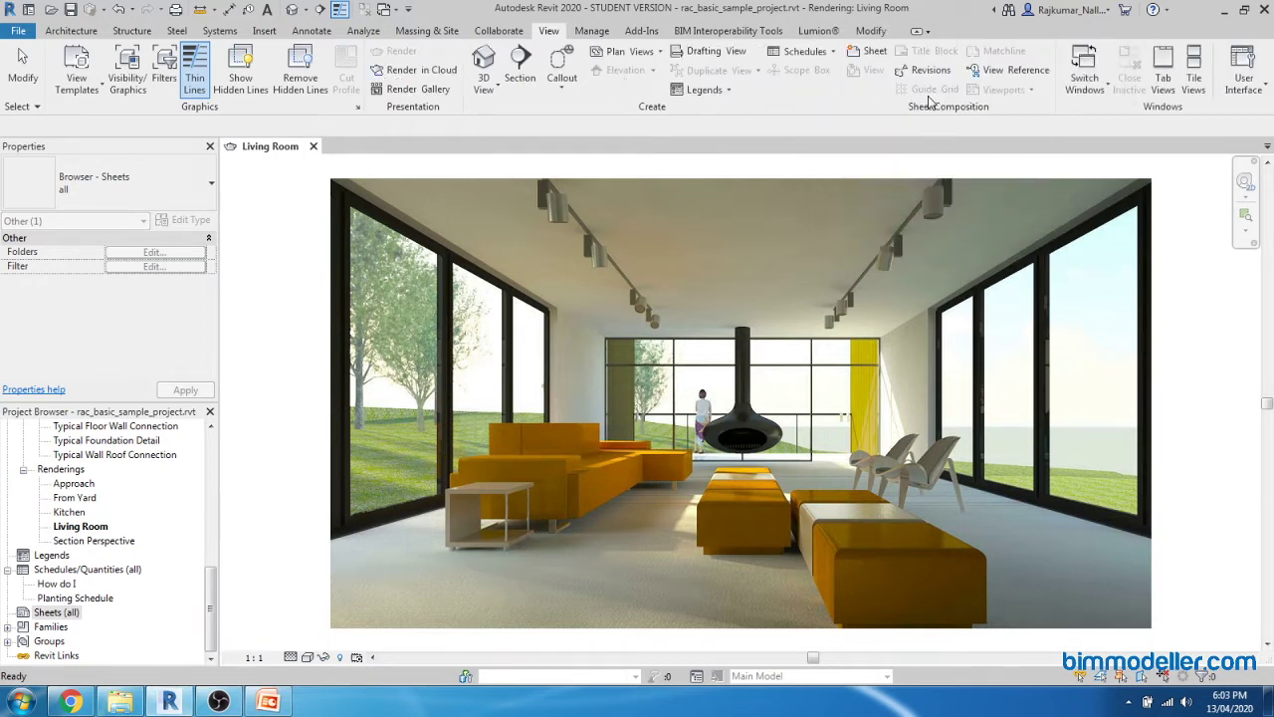
Start a new sheet and browse the US Imperial Titleblocks folder for a title block family.
{"action": "left_click", "coordinate": [870, 55]}
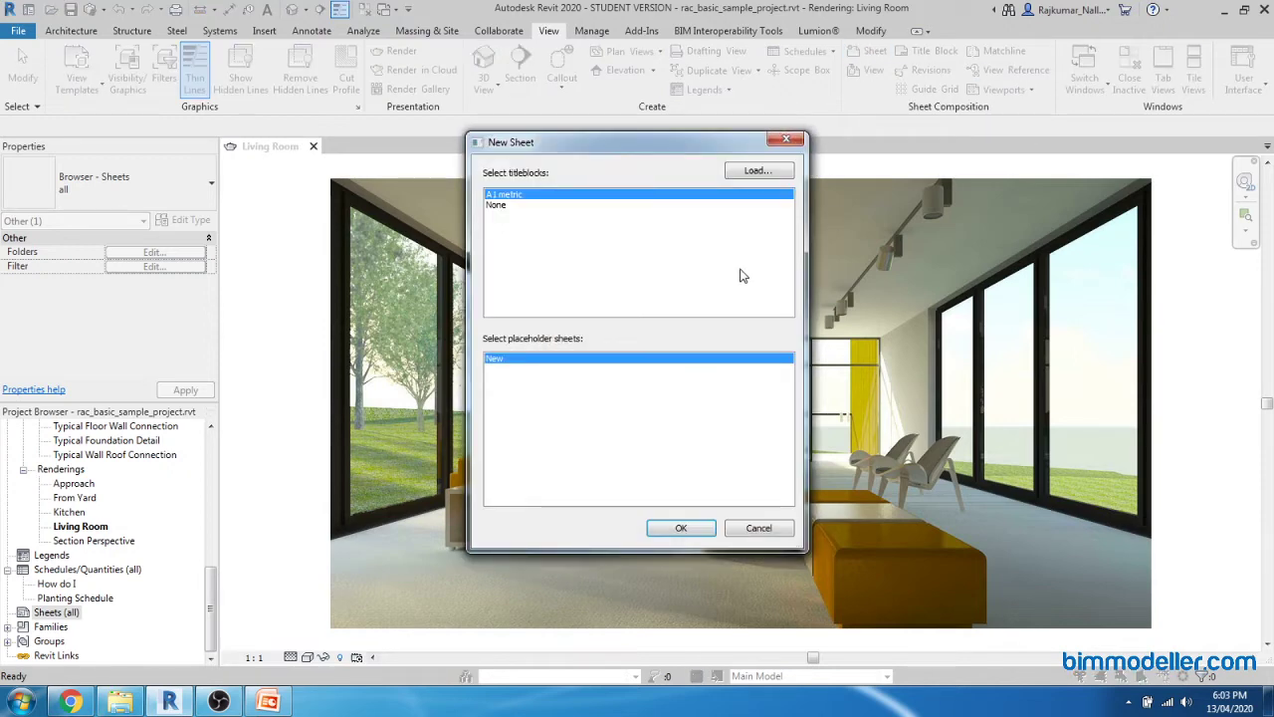
{"action": "left_click_drag", "start_coordinate": [572, 143], "coordinate": [620, 122]}
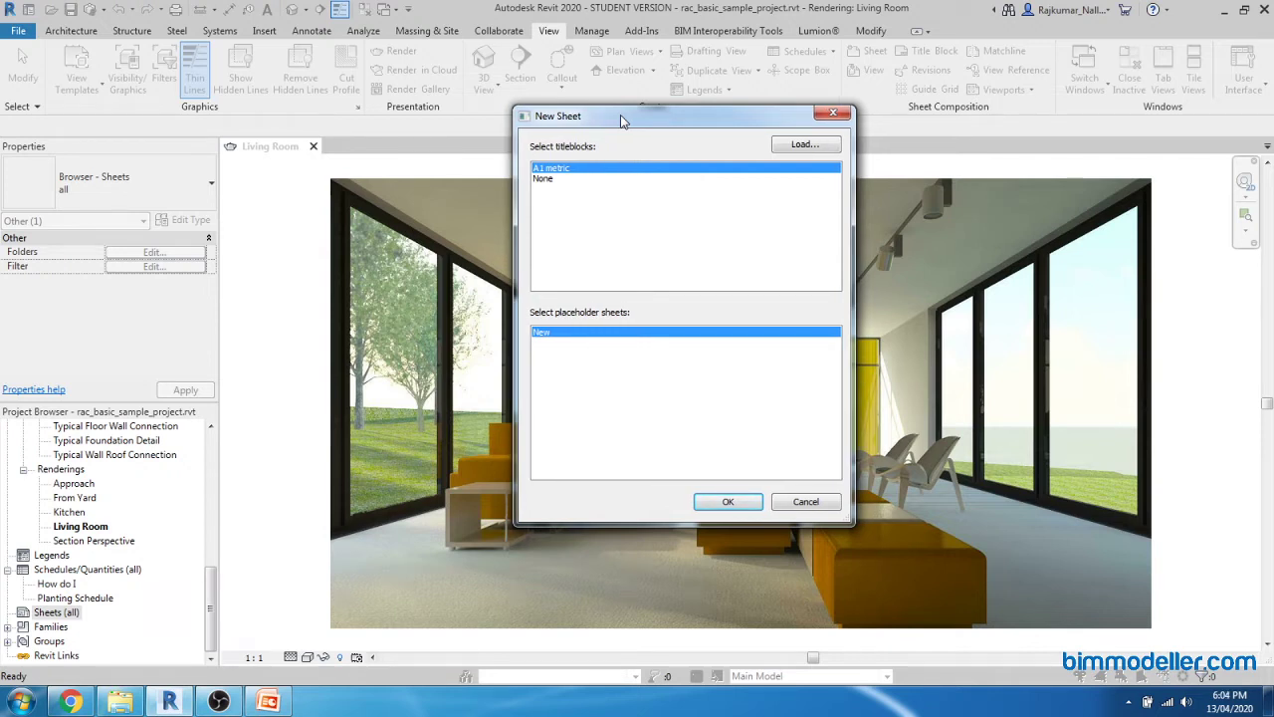
{"action": "left_click", "coordinate": [804, 145]}
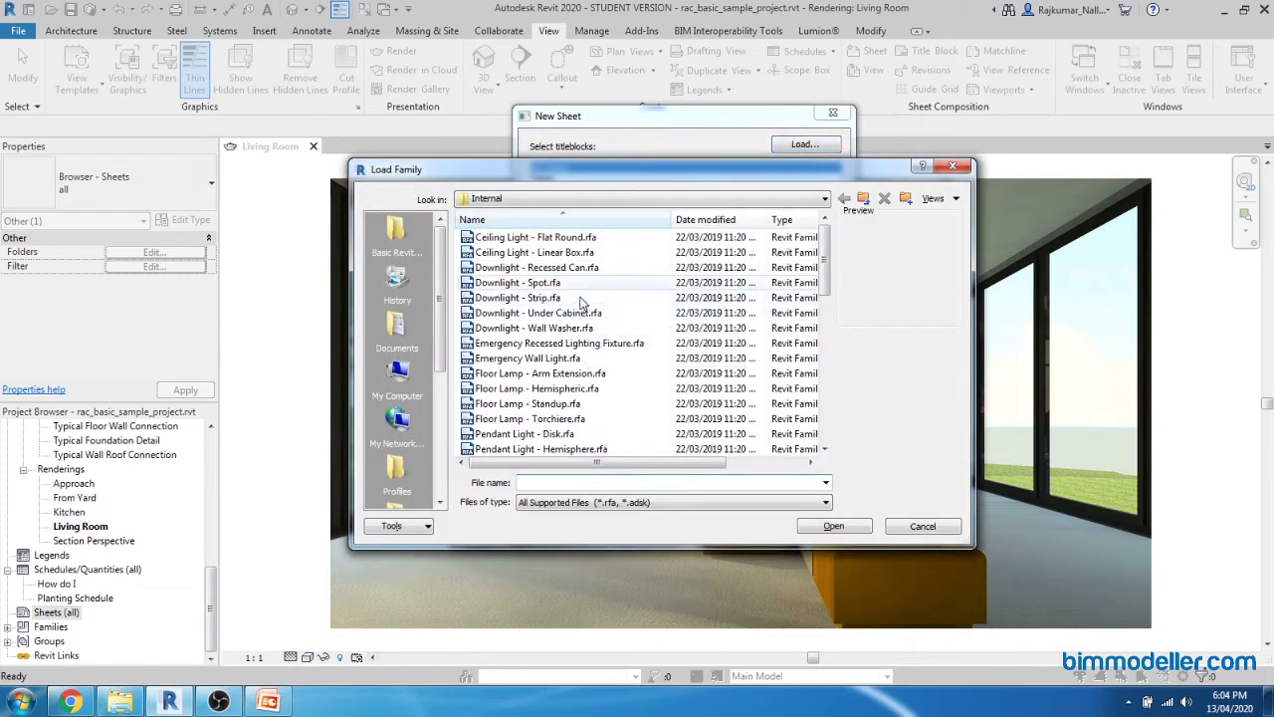
{"action": "left_click", "coordinate": [863, 200]}
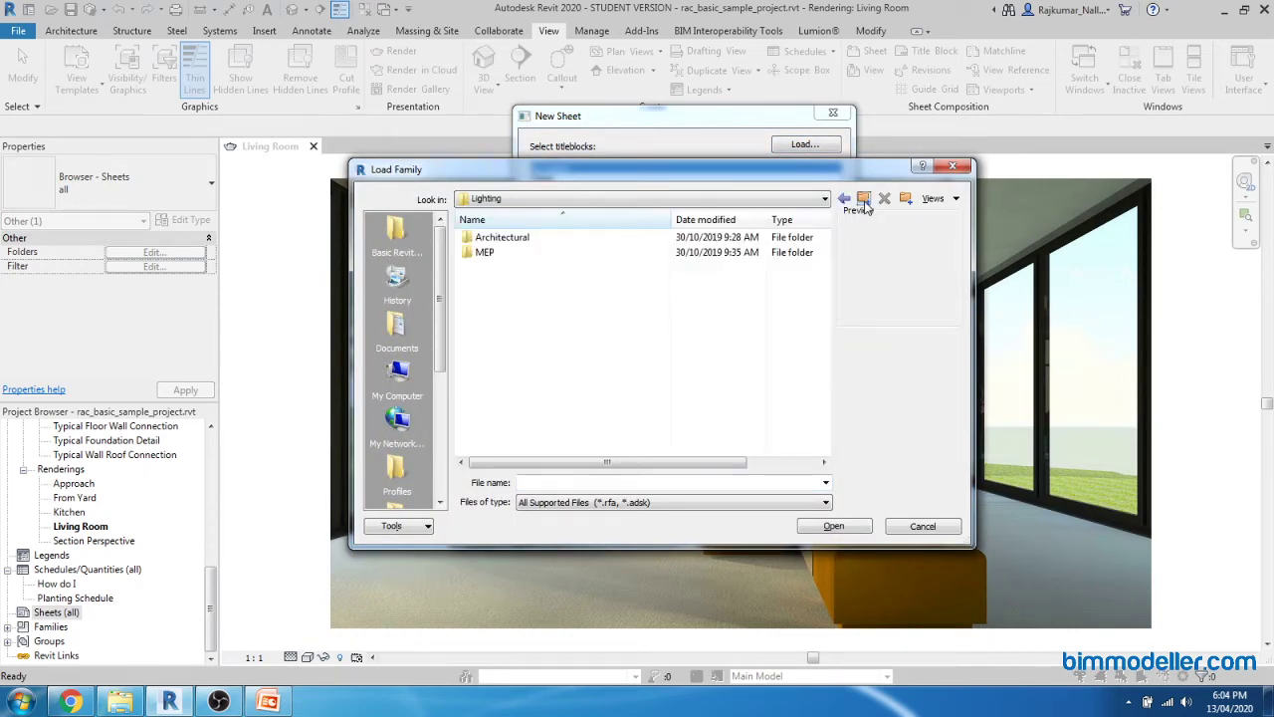
{"action": "left_click", "coordinate": [864, 200]}
{"action": "scroll", "coordinate": [674, 288], "scroll_direction": "down", "scroll_amount": 5}
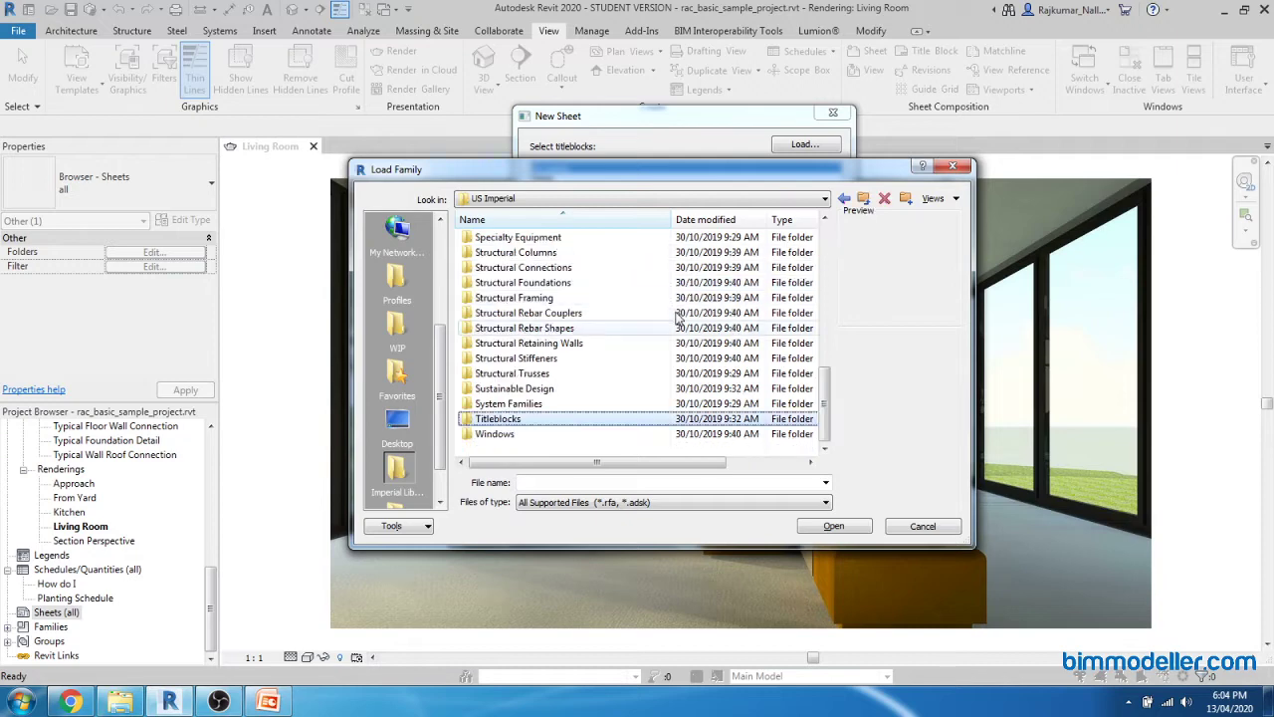
{"action": "double_click", "coordinate": [570, 421]}
{"action": "left_click", "coordinate": [523, 251]}
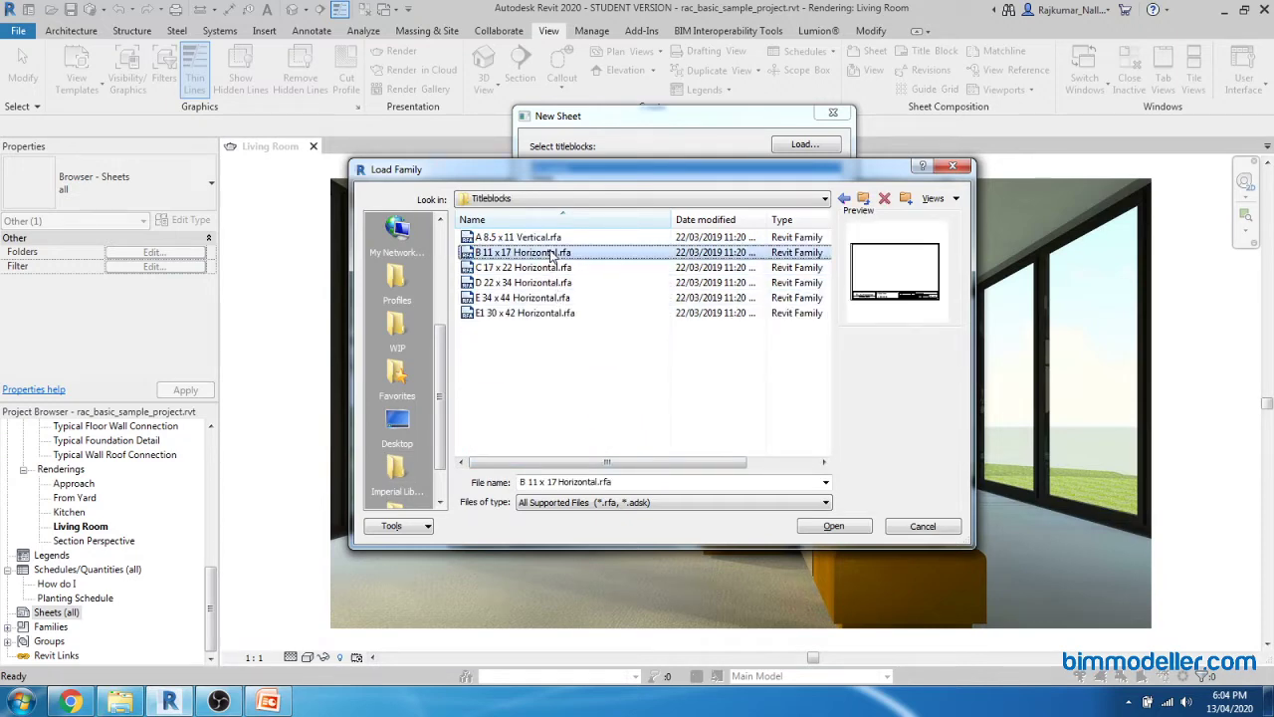
{"action": "left_click", "coordinate": [524, 199]}
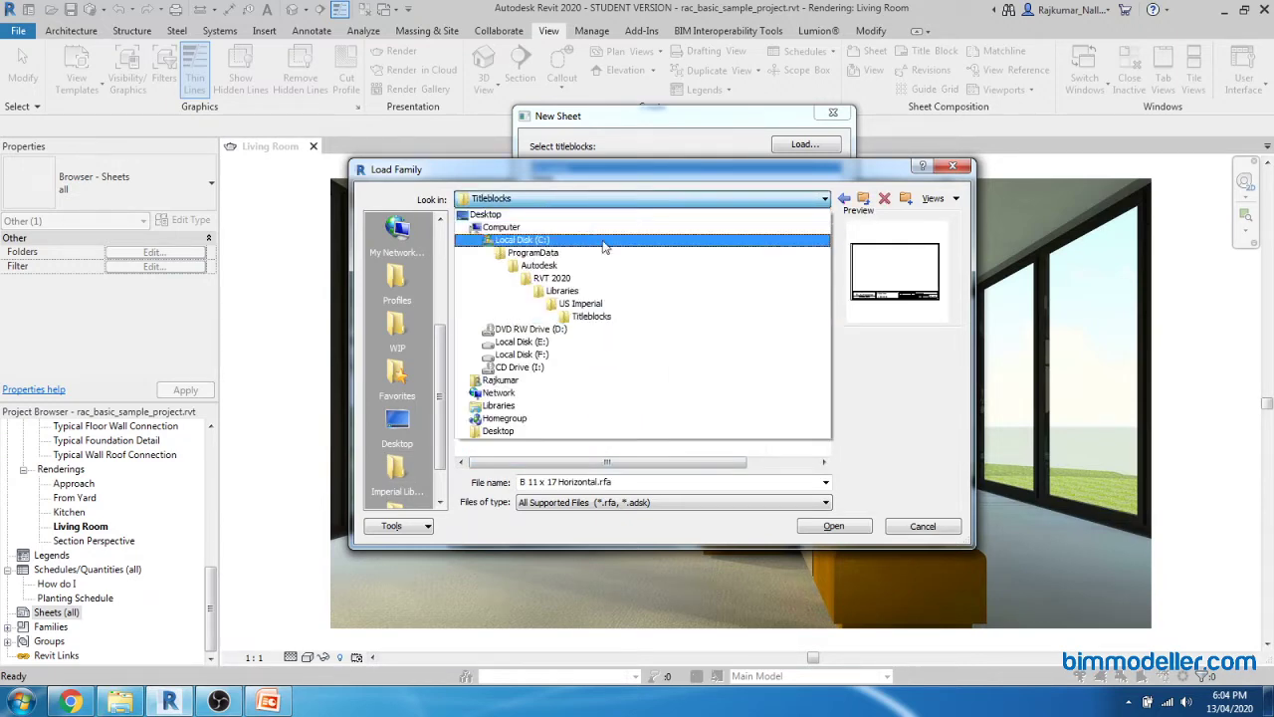
{"action": "left_click", "coordinate": [687, 199]}
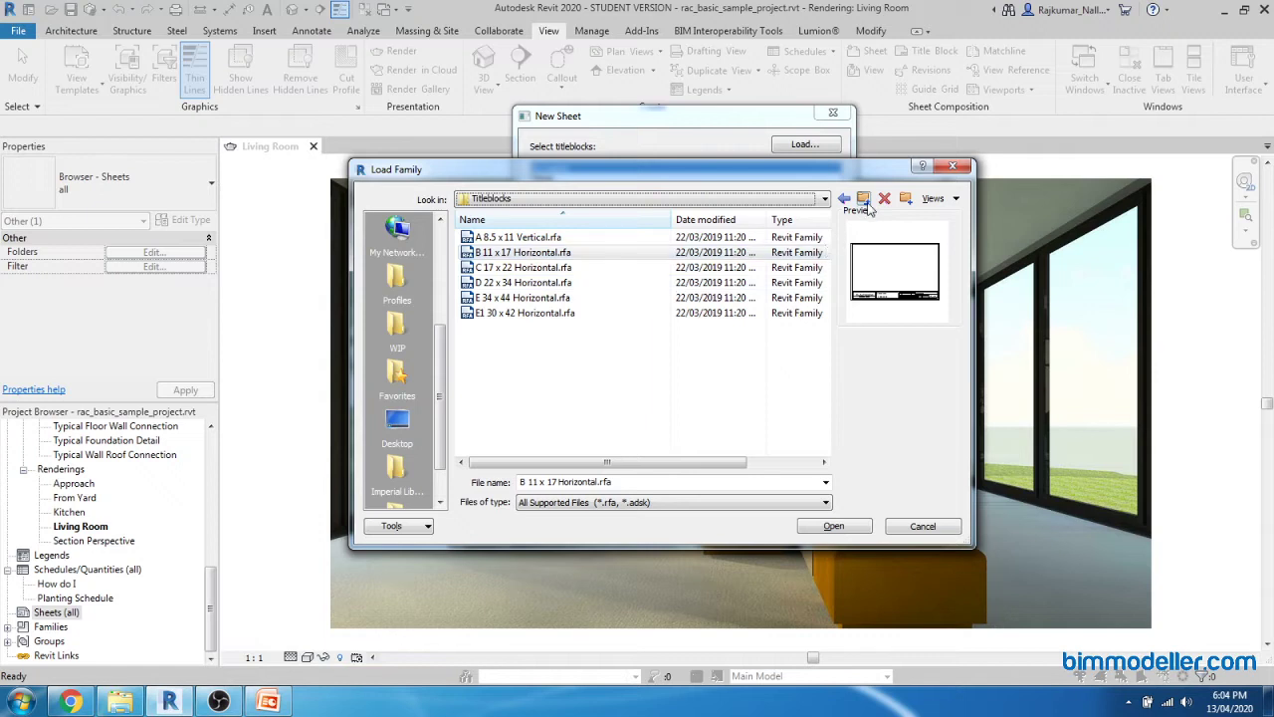
Go to Libraries > US Metric > Titleblocks and load A1 metric.rfa.
{"action": "left_click", "coordinate": [811, 203]}
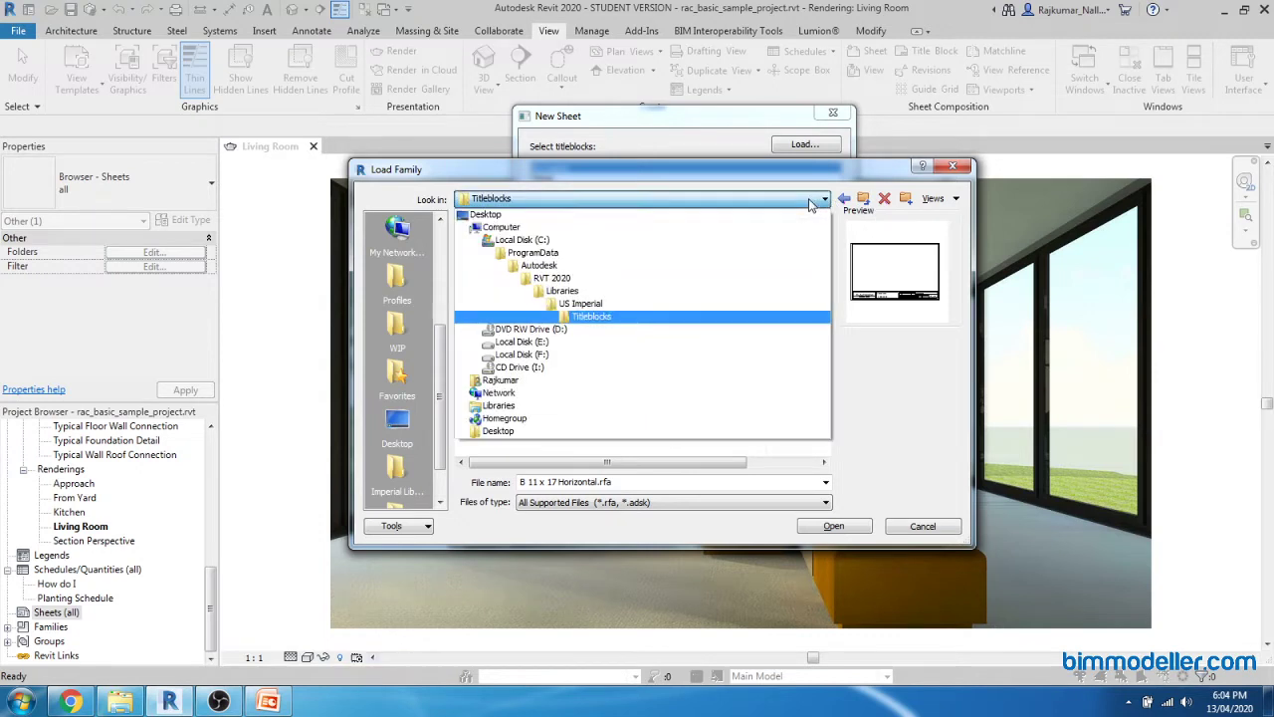
{"action": "left_click", "coordinate": [672, 292]}
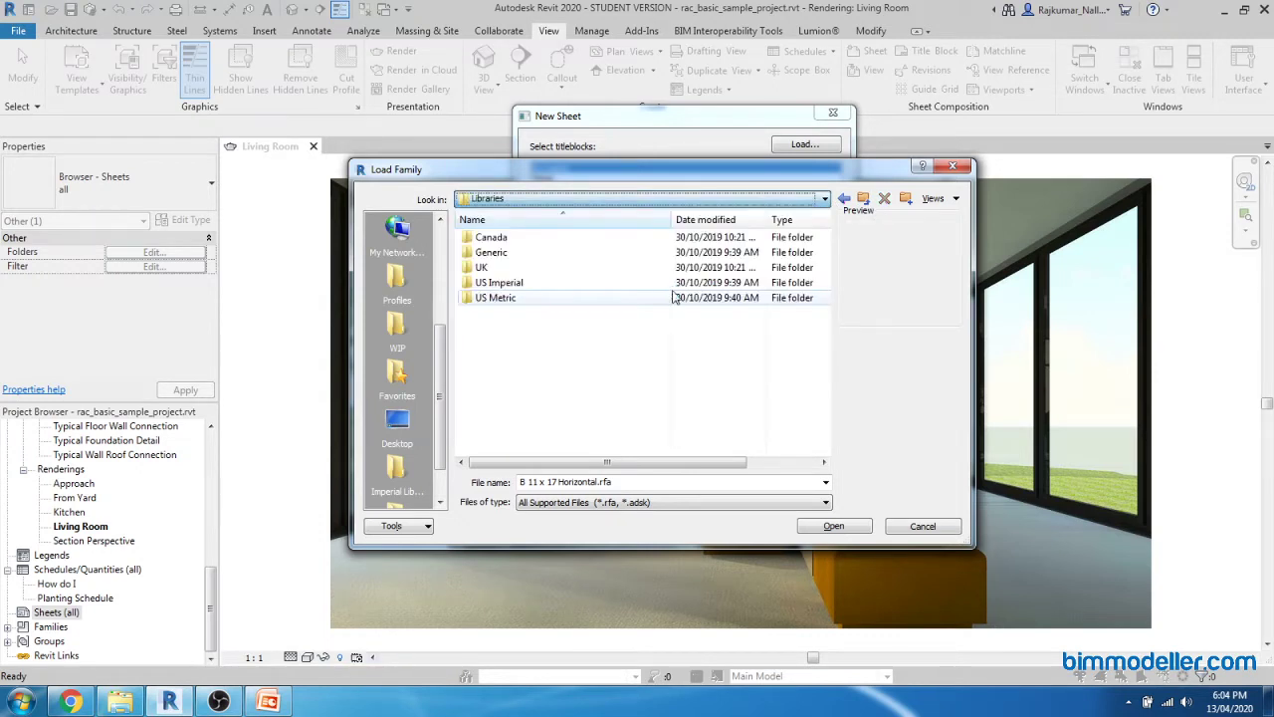
{"action": "left_click", "coordinate": [523, 299]}
{"action": "double_click", "coordinate": [522, 299]}
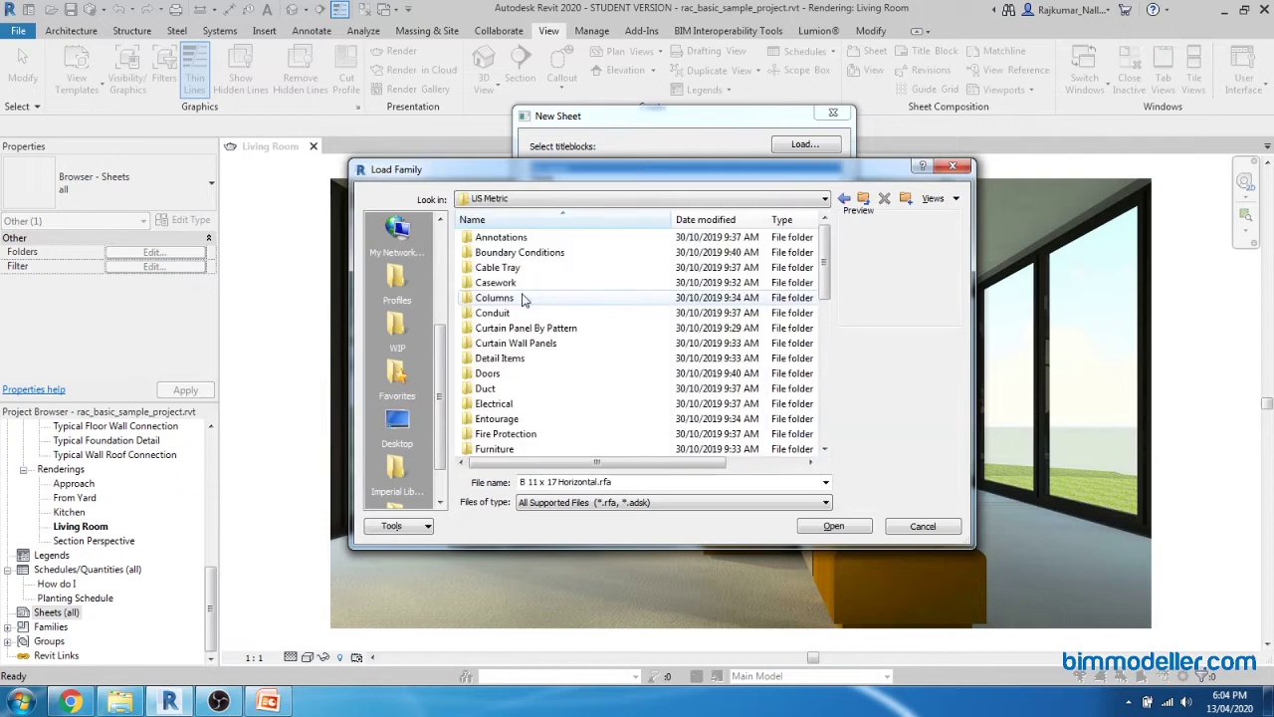
{"action": "scroll", "coordinate": [522, 299], "scroll_direction": "down", "scroll_amount": 5}
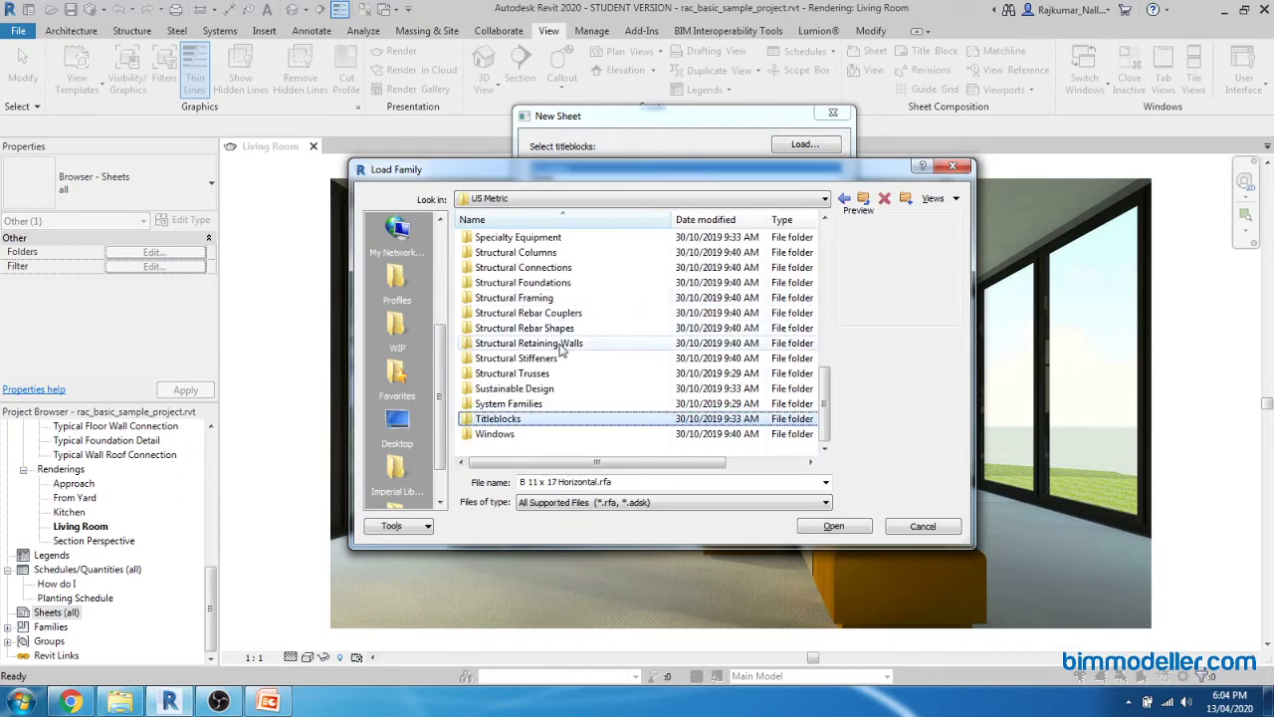
{"action": "double_click", "coordinate": [537, 419]}
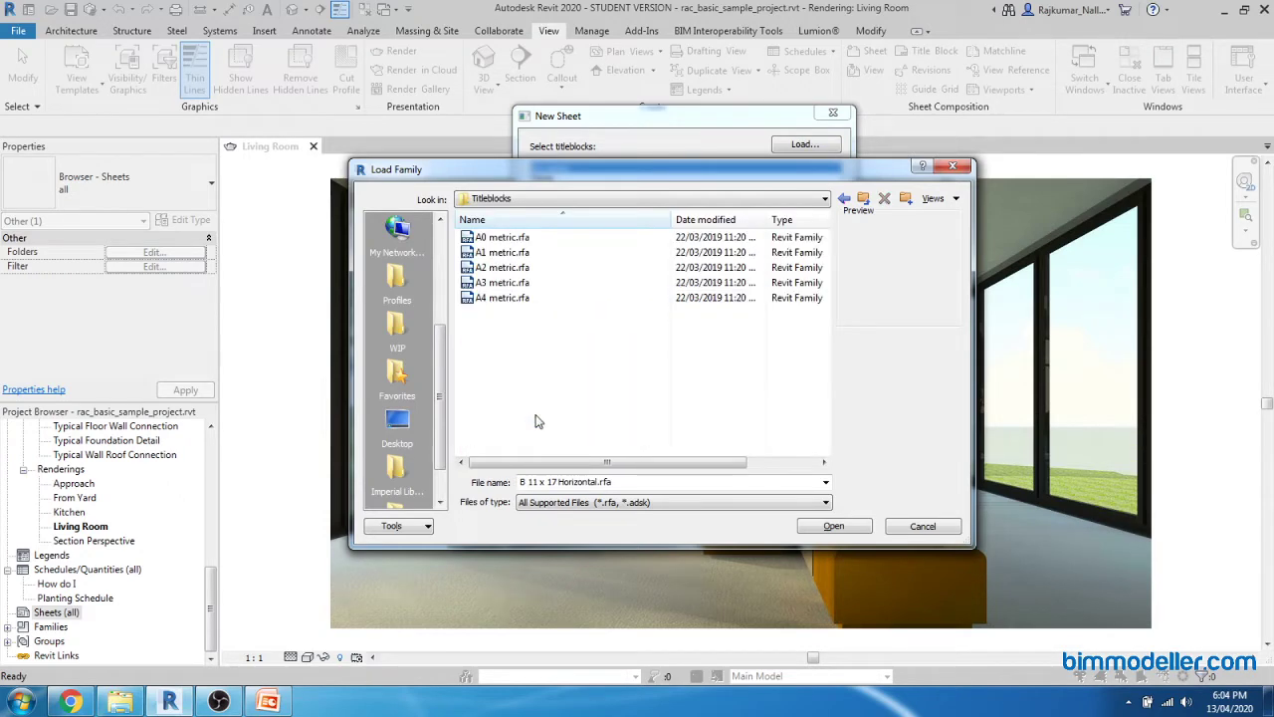
{"action": "left_click", "coordinate": [520, 254]}
{"action": "key", "text": "Down"}
{"action": "key", "text": "Down"}
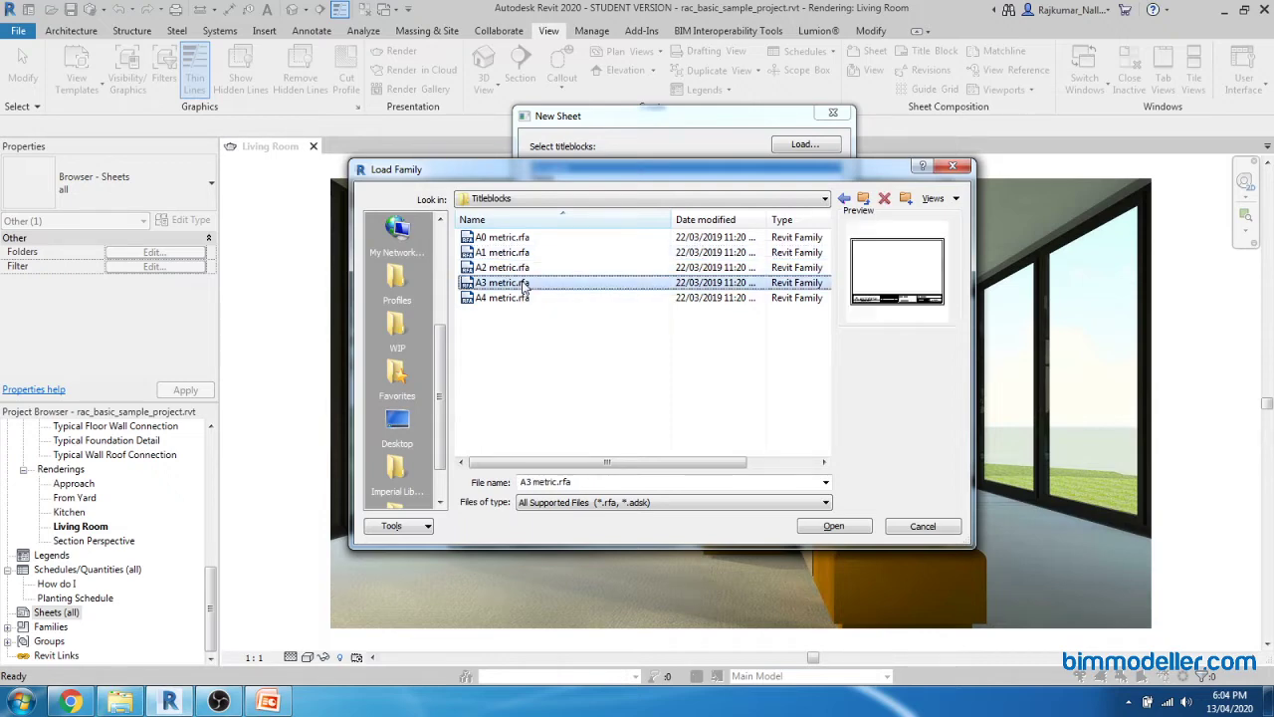
{"action": "left_click", "coordinate": [518, 255]}
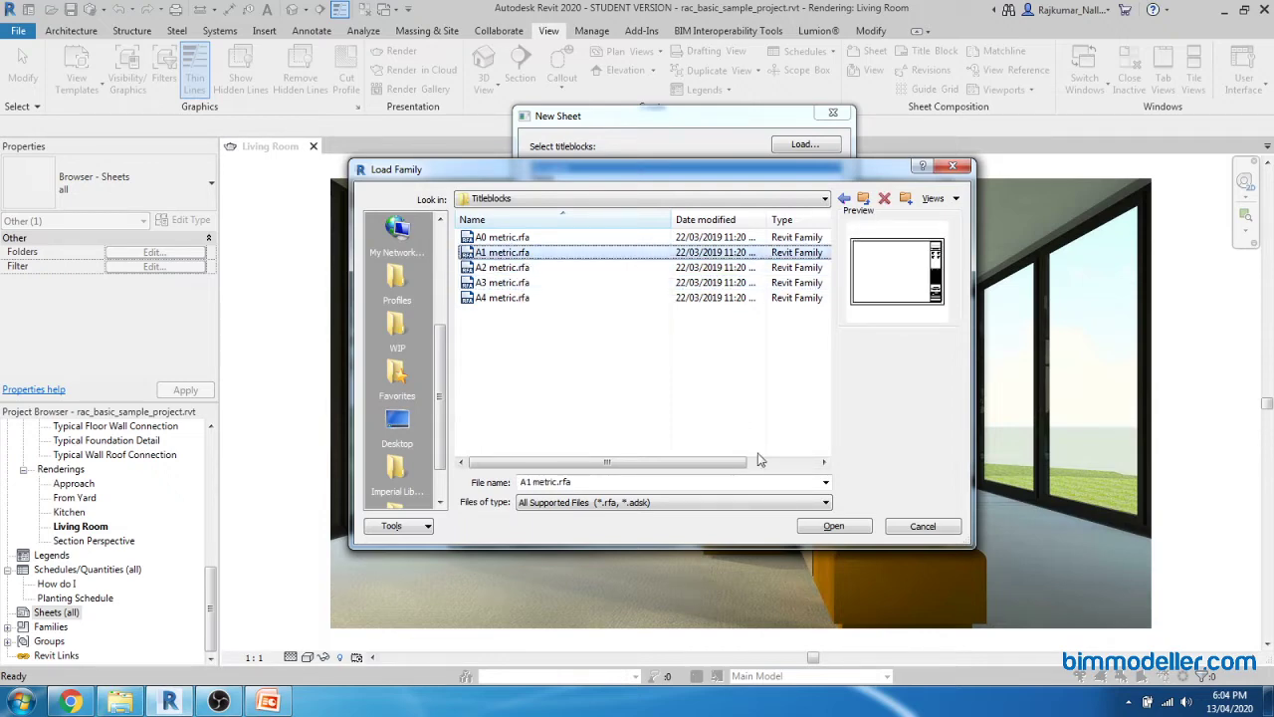
{"action": "left_click", "coordinate": [810, 527]}
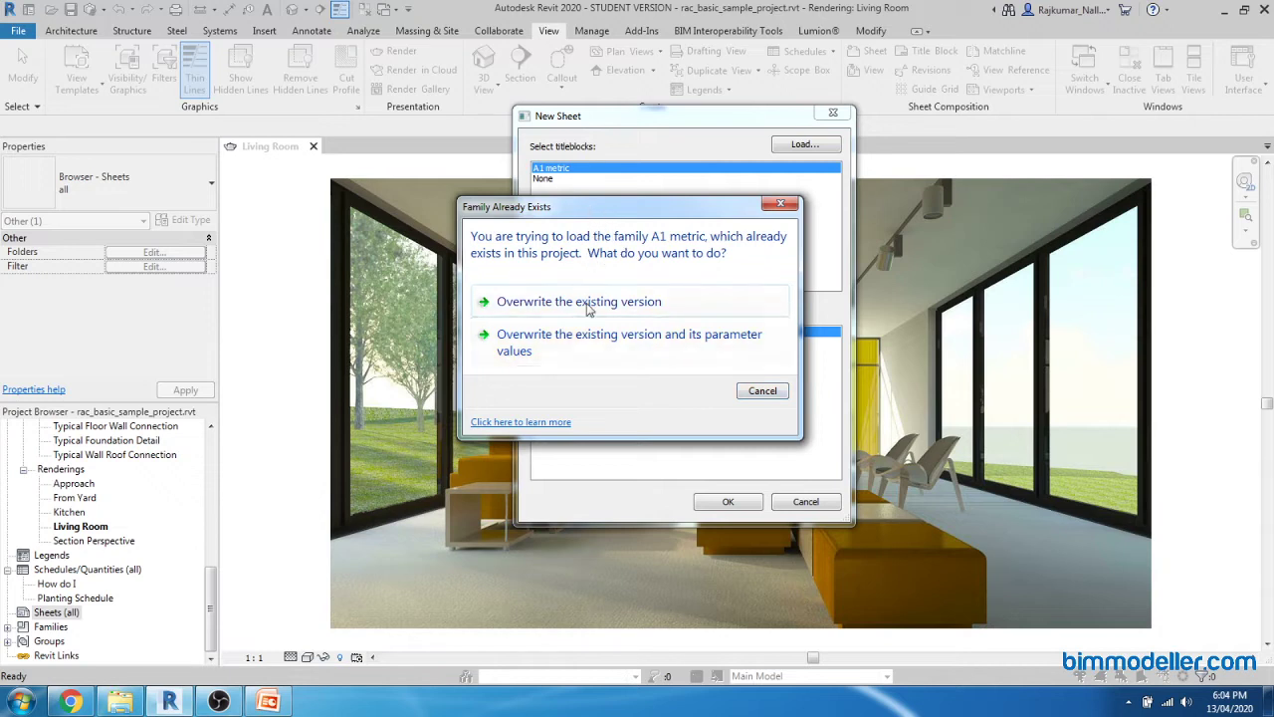
Keep the existing A1 metric family and create sheet A002 with the A1 metric titleblock.
{"action": "left_click", "coordinate": [769, 392]}
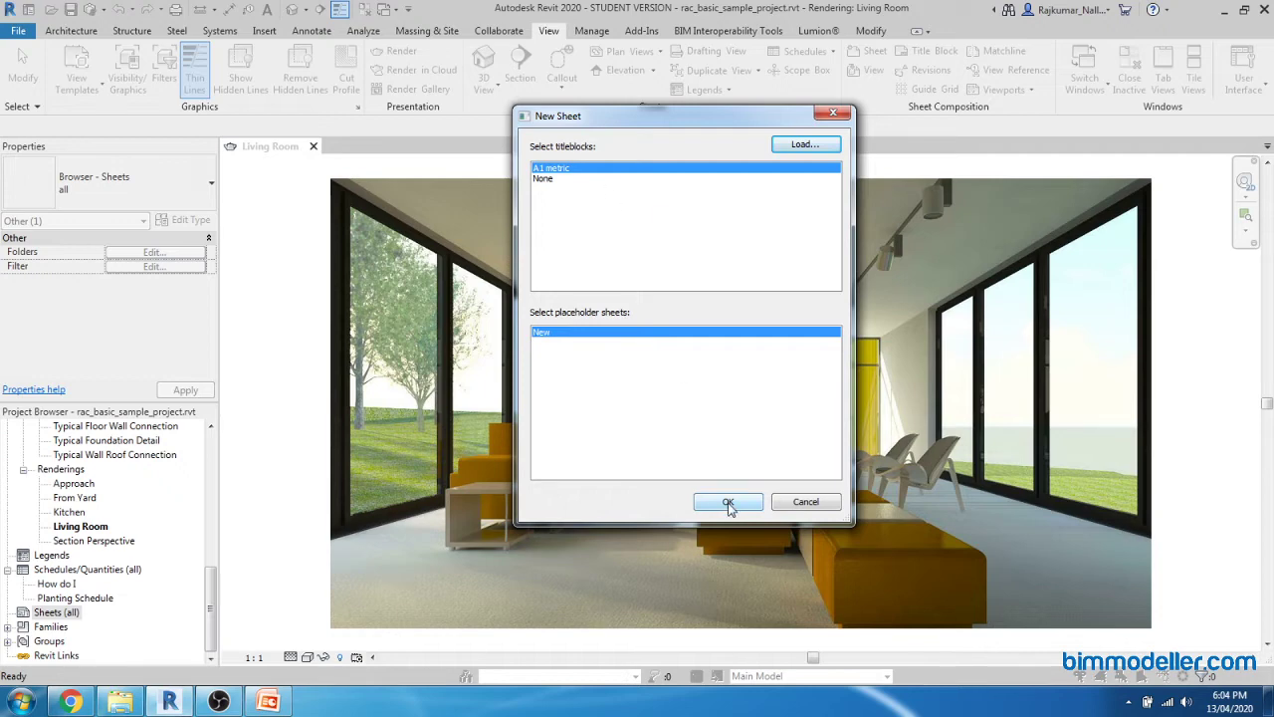
{"action": "left_click", "coordinate": [728, 504]}
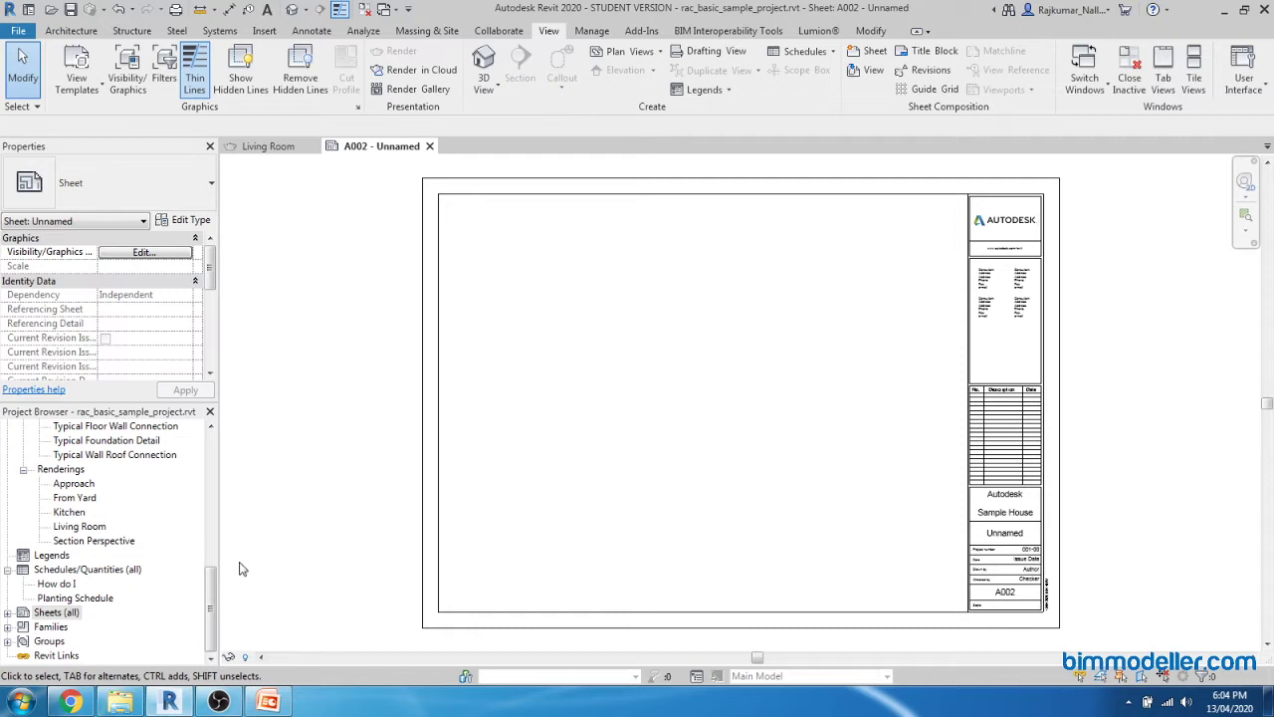
{"action": "left_click_drag", "start_coordinate": [210, 592], "coordinate": [210, 458]}
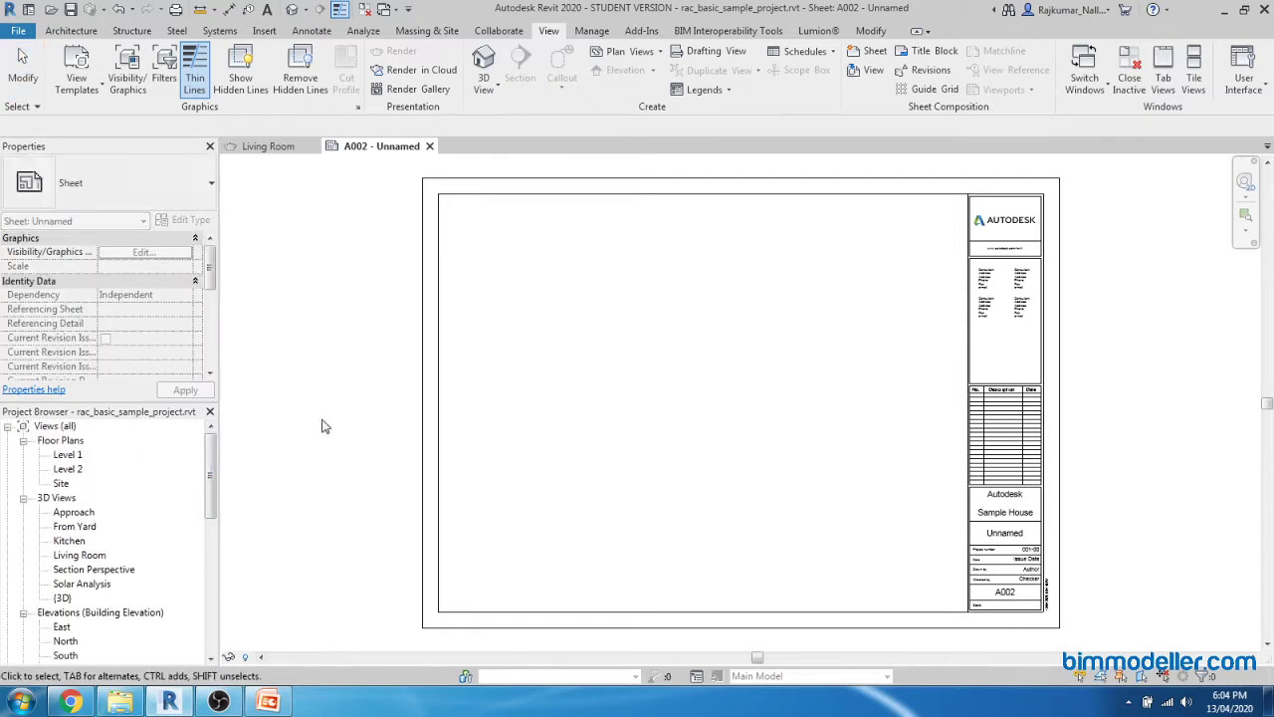
Pick Floor Plan: Level 1 from the views list and add it to sheet A002.
{"action": "left_click", "coordinate": [876, 75]}
{"action": "left_click", "coordinate": [575, 336]}
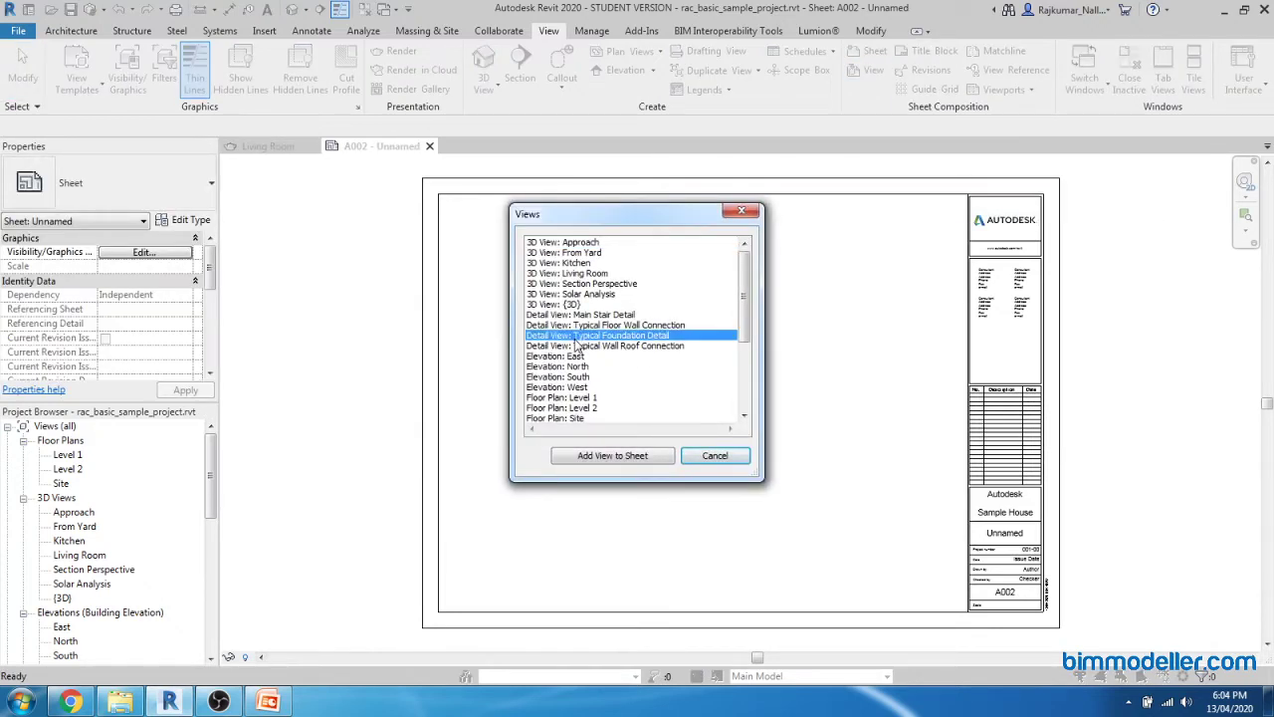
{"action": "left_click", "coordinate": [578, 368]}
{"action": "scroll", "coordinate": [578, 373], "scroll_direction": "down", "scroll_amount": 4}
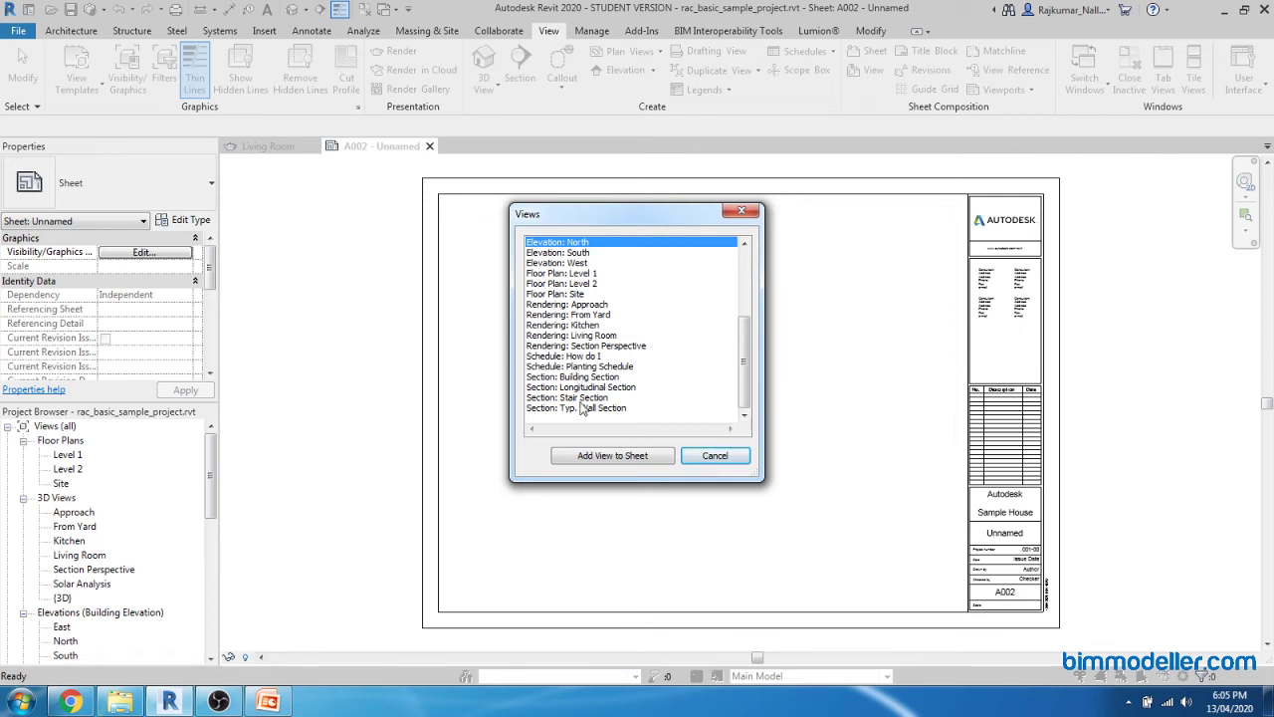
{"action": "scroll", "coordinate": [582, 411], "scroll_direction": "up", "scroll_amount": 4}
{"action": "scroll", "coordinate": [562, 376], "scroll_direction": "down", "scroll_amount": 2}
{"action": "left_click", "coordinate": [558, 346]}
{"action": "left_click", "coordinate": [575, 336]}
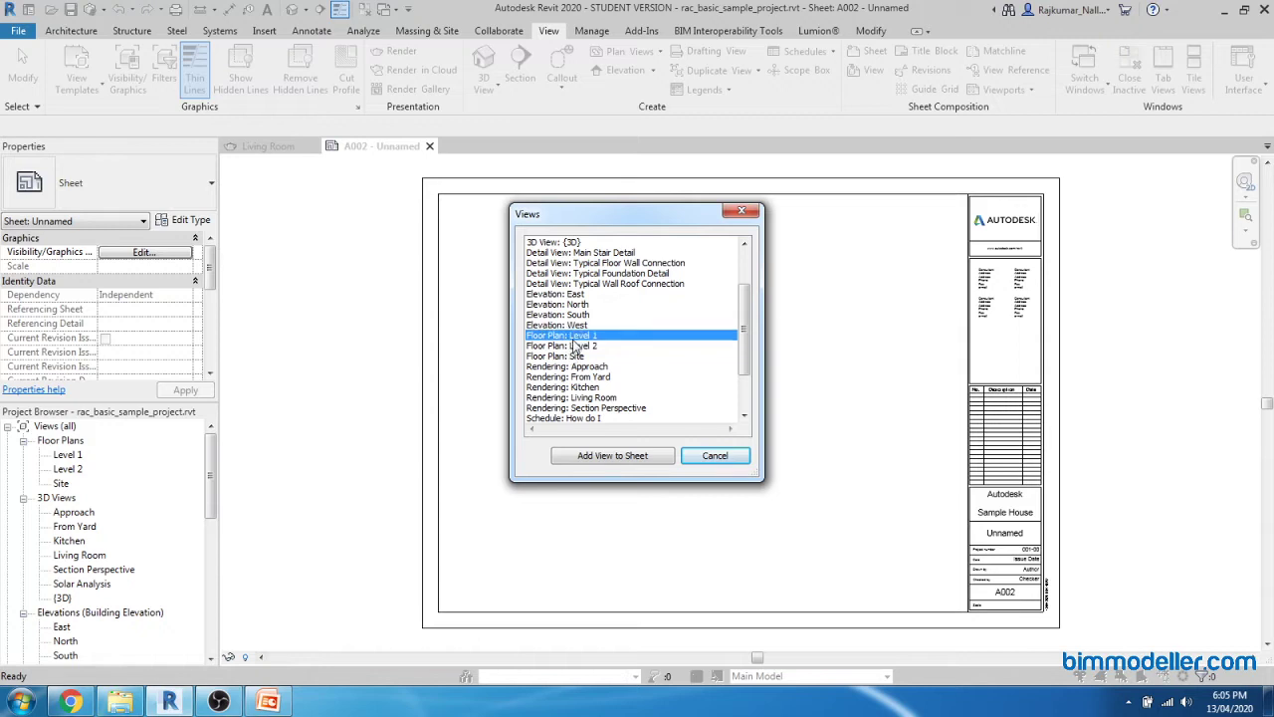
{"action": "left_click", "coordinate": [612, 456]}
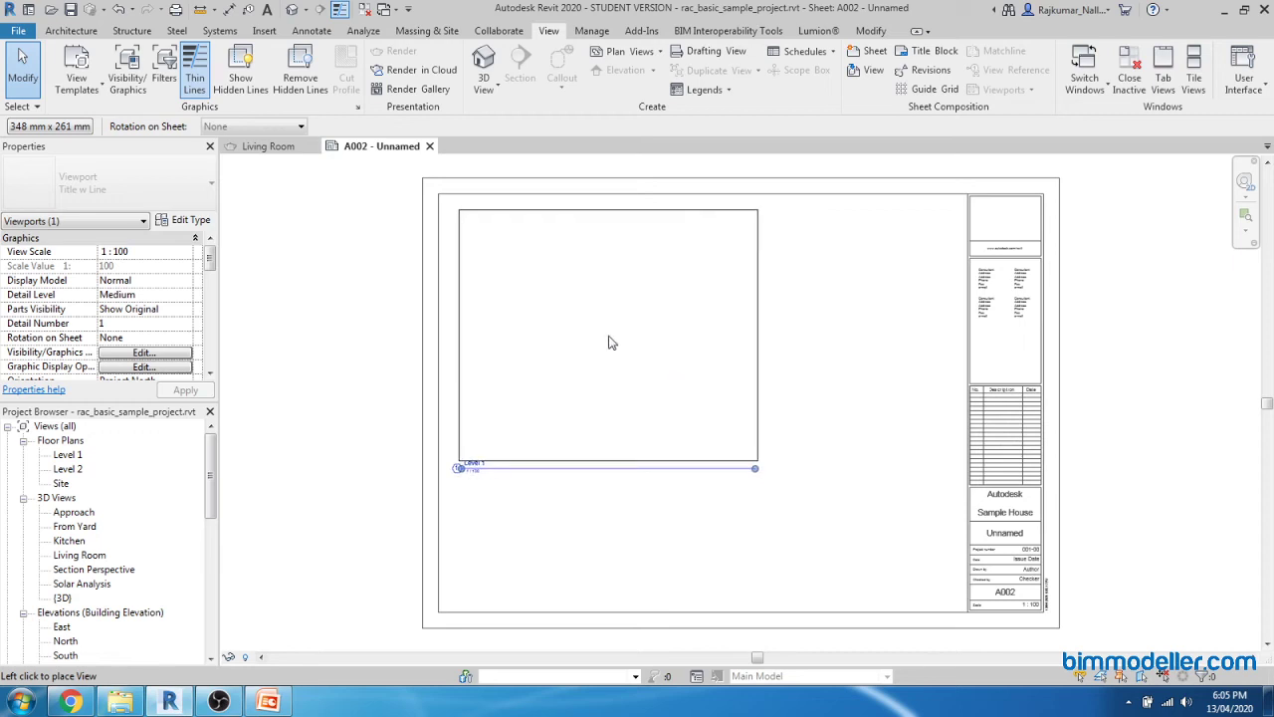
Drag the Level 1 floor plan from the Project Browser onto the sheet's upper left.
{"action": "key", "text": "Escape"}
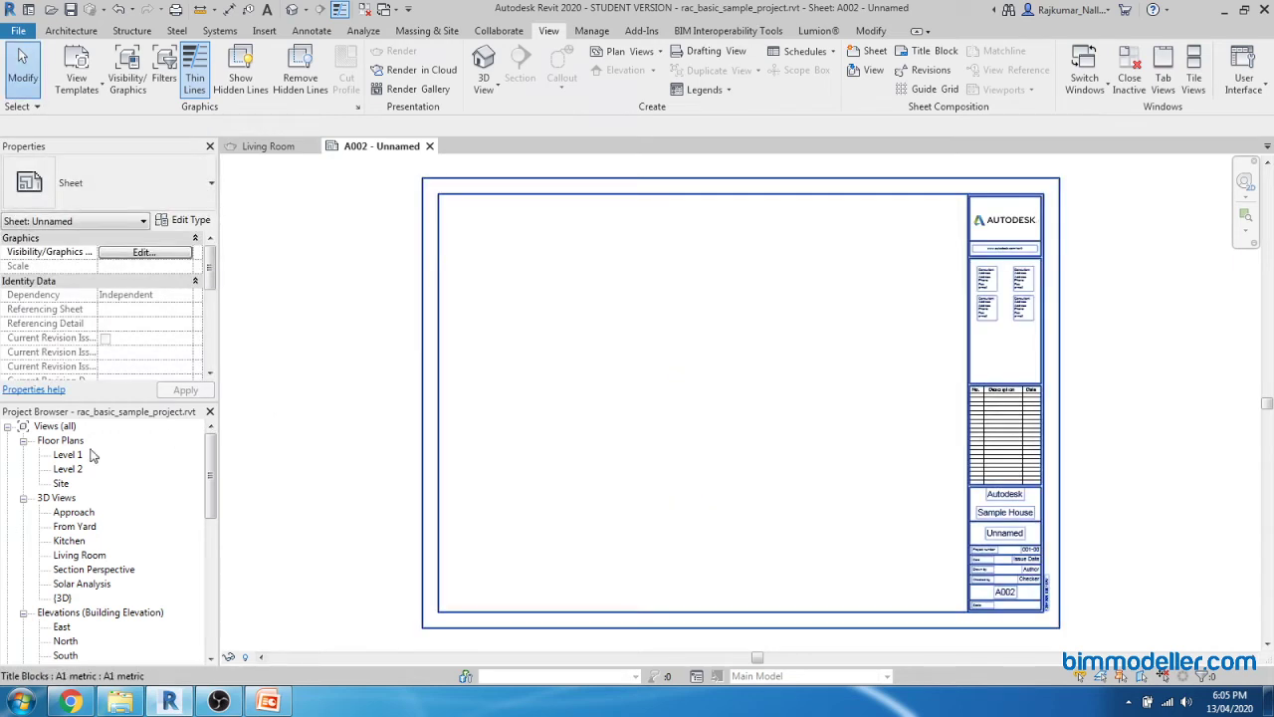
{"action": "left_click", "coordinate": [68, 454]}
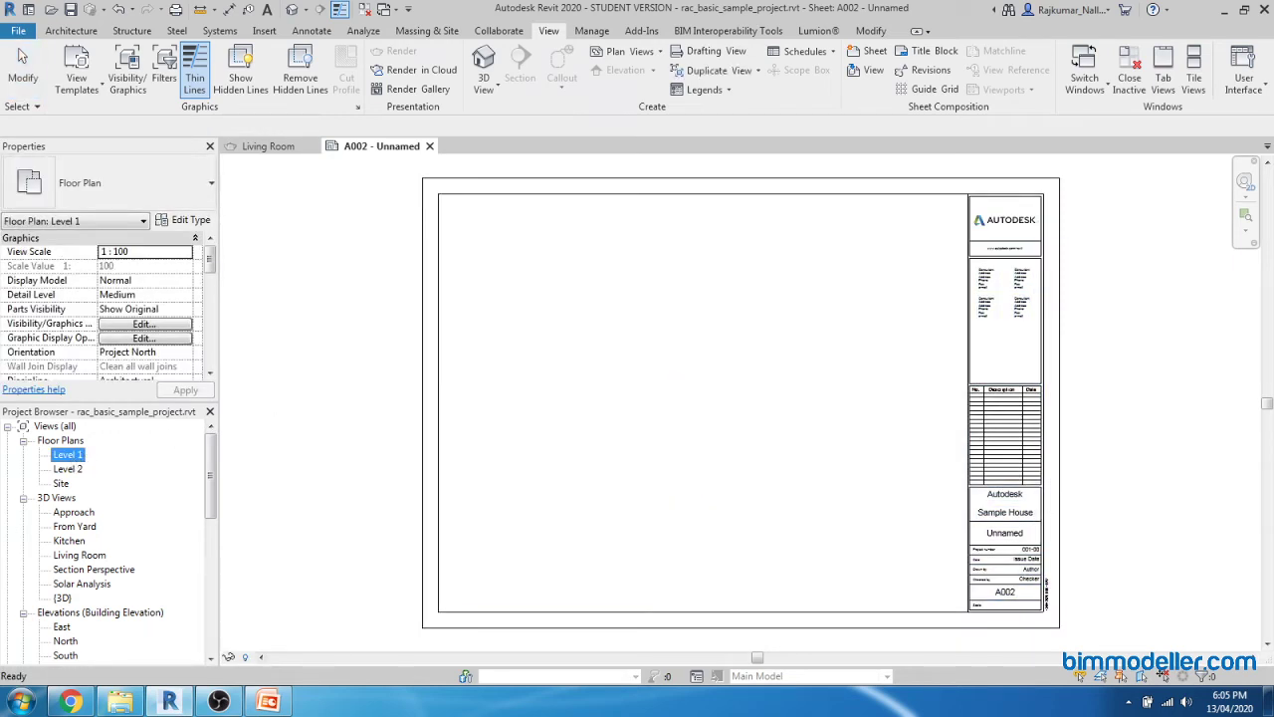
{"action": "left_click_drag", "start_coordinate": [629, 368], "coordinate": [640, 372]}
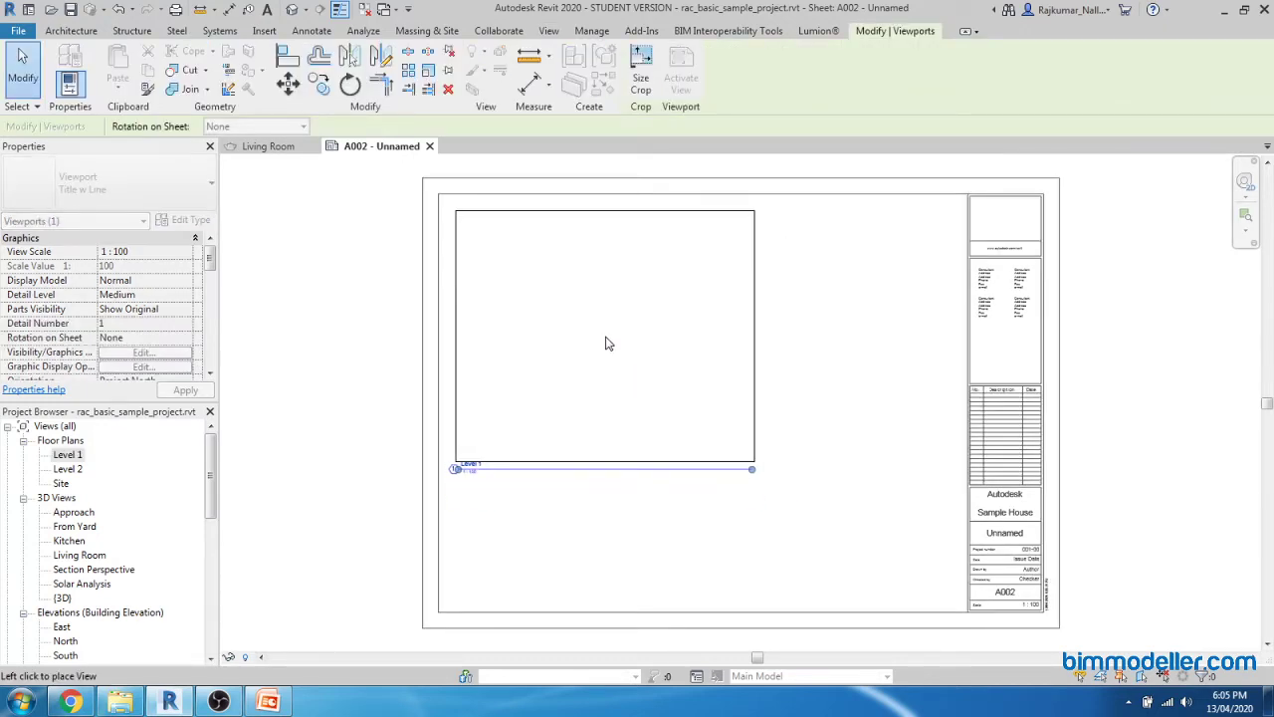
{"action": "left_click", "coordinate": [605, 346]}
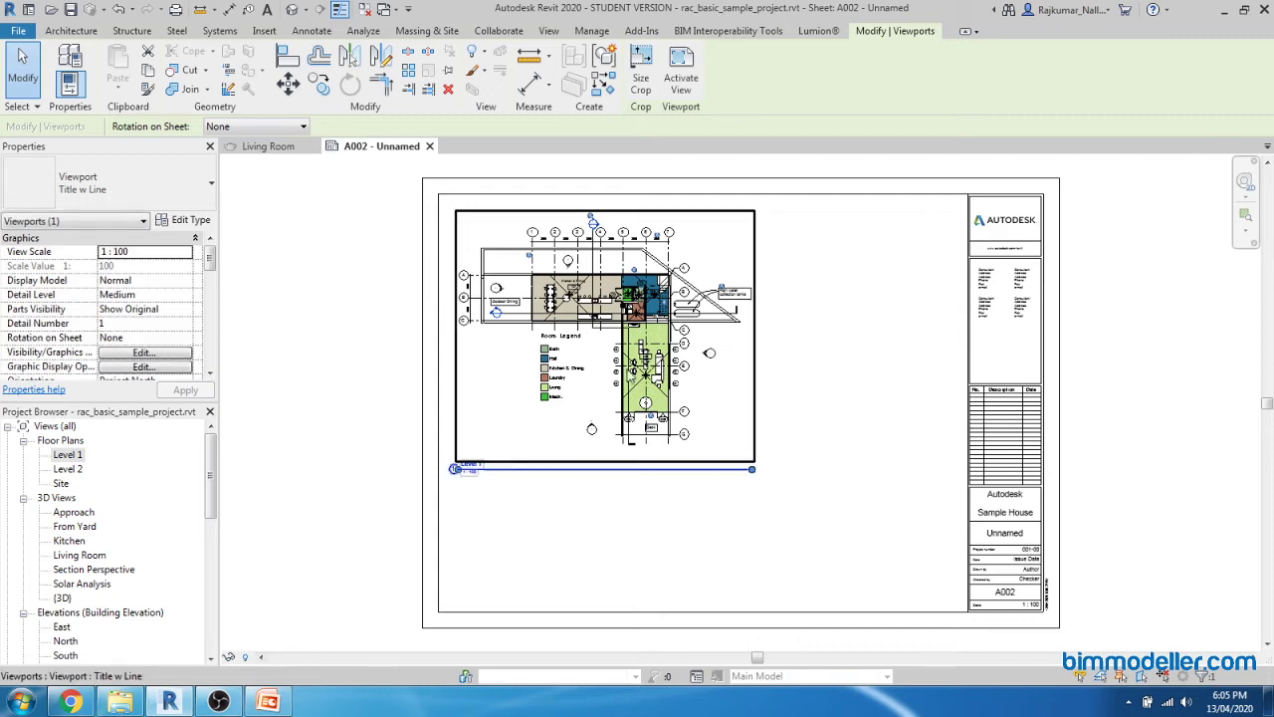
{"action": "left_click", "coordinate": [732, 565]}
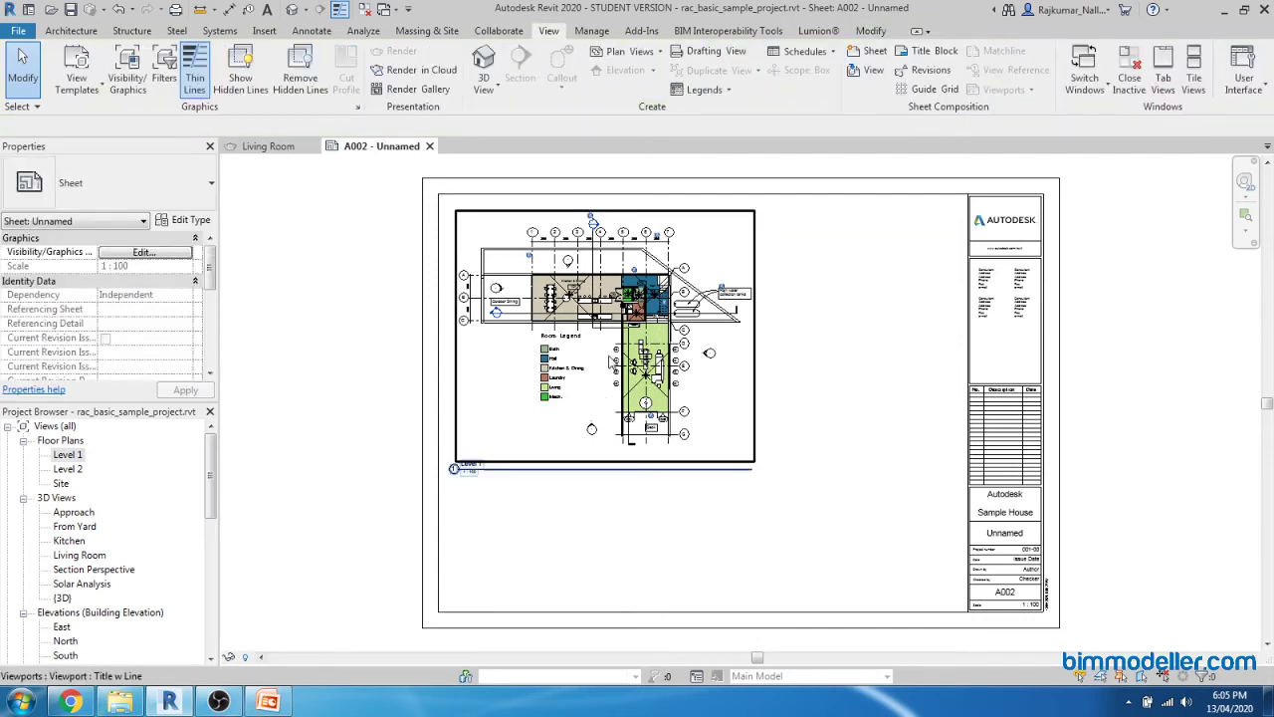
Nudge the Level 1 viewport up and left, then pick the Level 2 floor plan.
{"action": "left_click", "coordinate": [601, 406]}
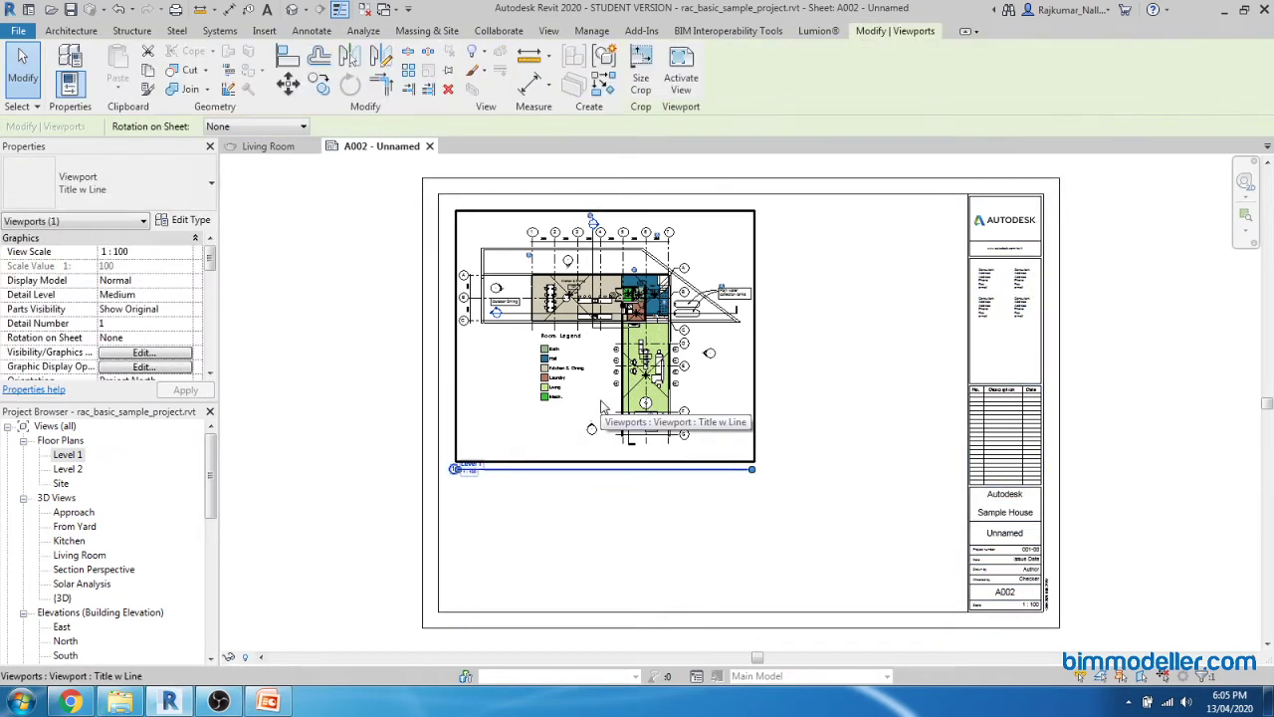
{"action": "key", "text": "Left"}
{"action": "key", "text": "Left"}
{"action": "key", "text": "Up"}
{"action": "key", "text": "Up"}
{"action": "key", "text": "Up"}
{"action": "key", "text": "Left"}
{"action": "key", "text": "Left"}
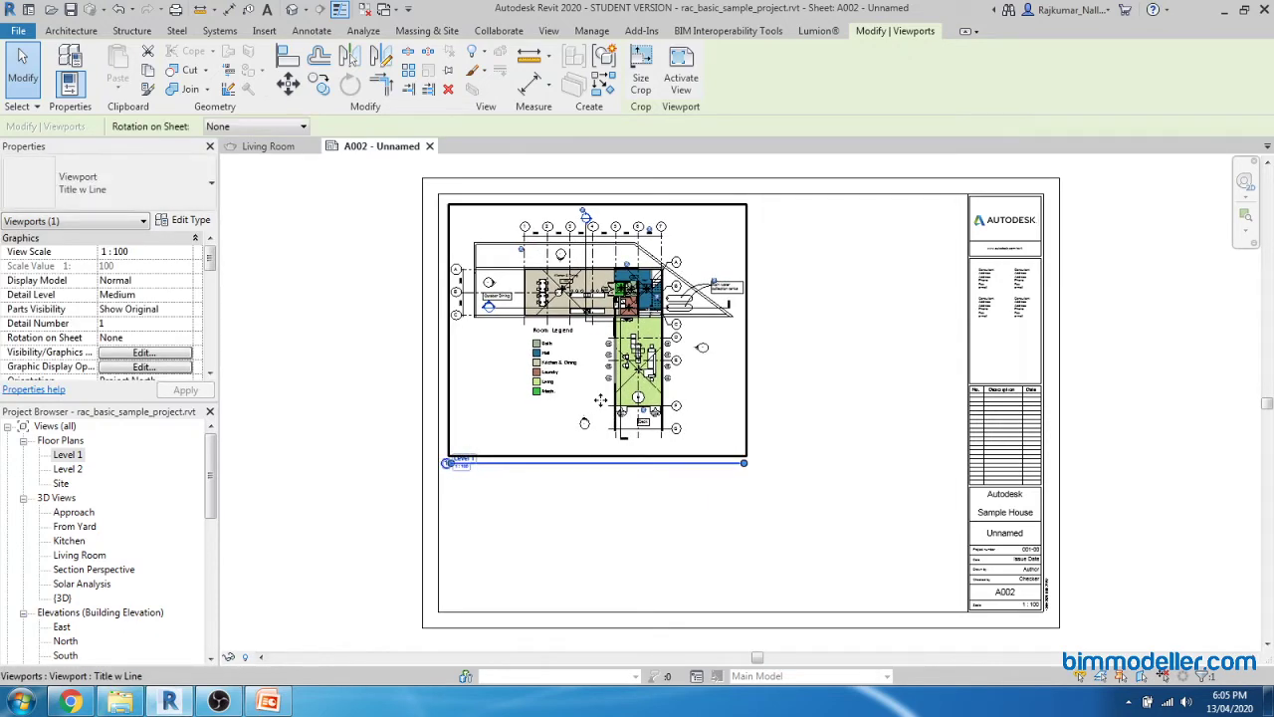
{"action": "left_click", "coordinate": [475, 594]}
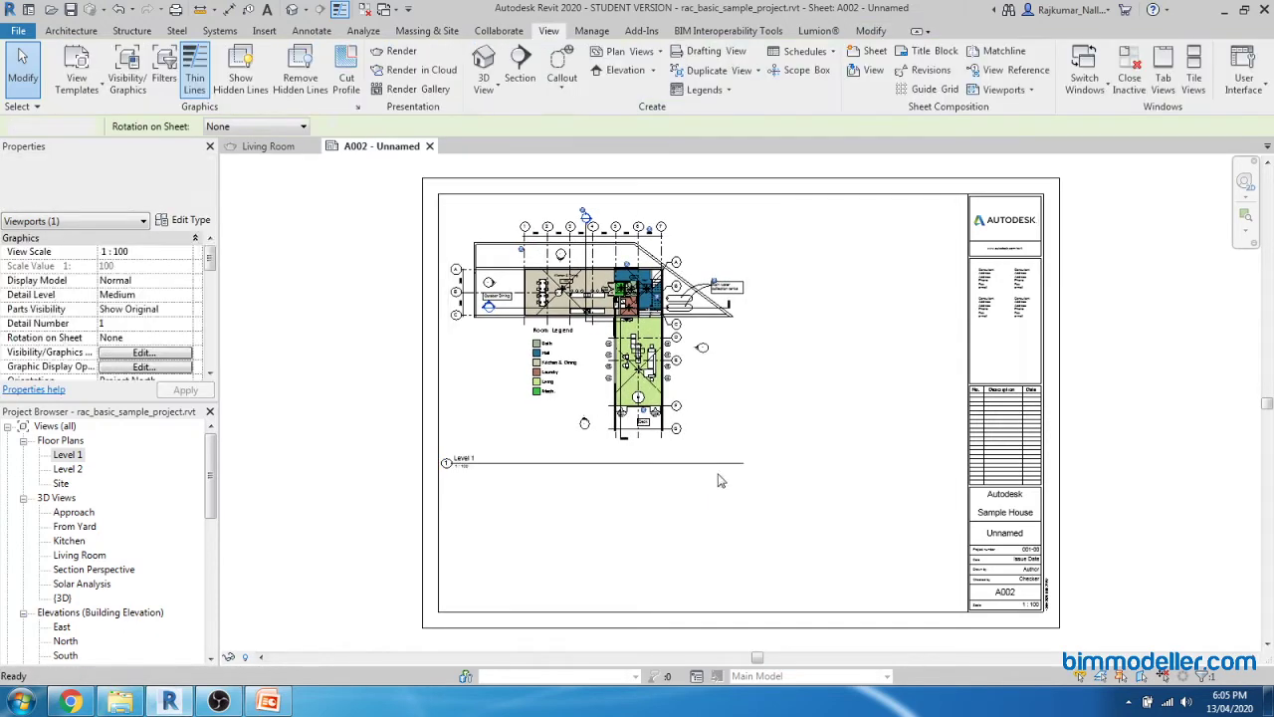
{"action": "left_click", "coordinate": [68, 469]}
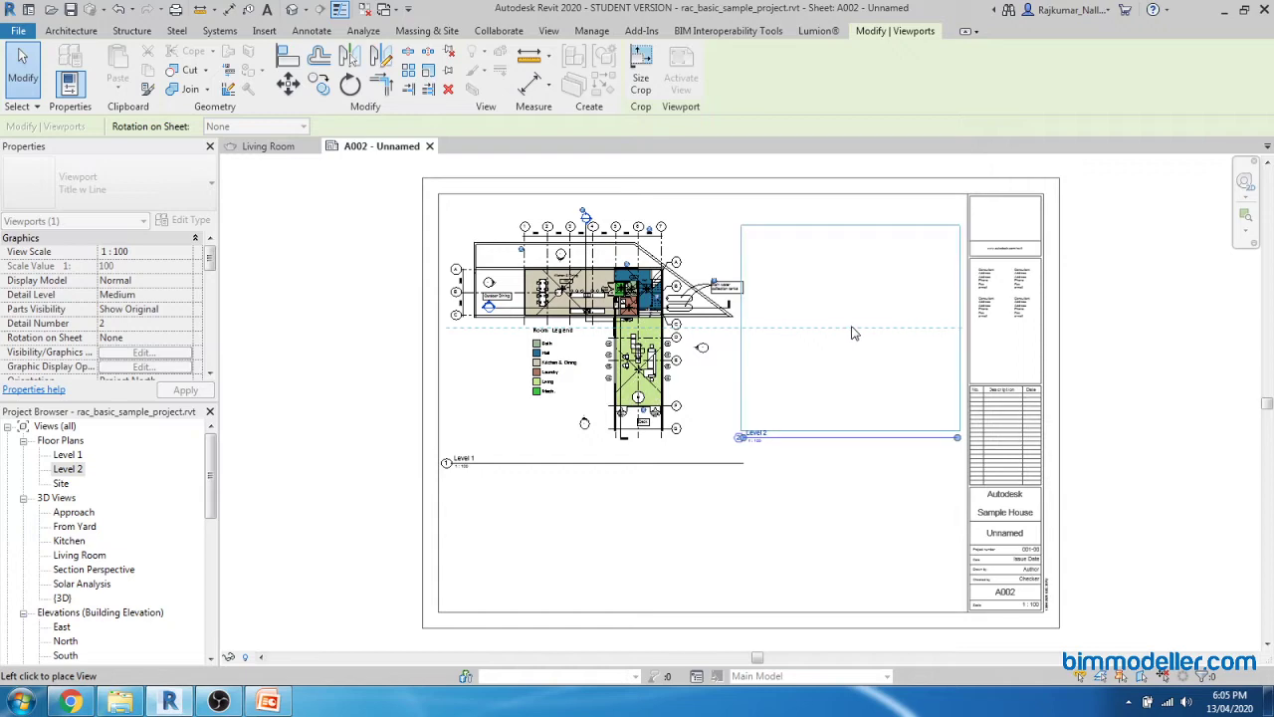
Place the Level 2 viewport right of Level 1 and move its title line lower.
{"action": "left_click", "coordinate": [856, 334]}
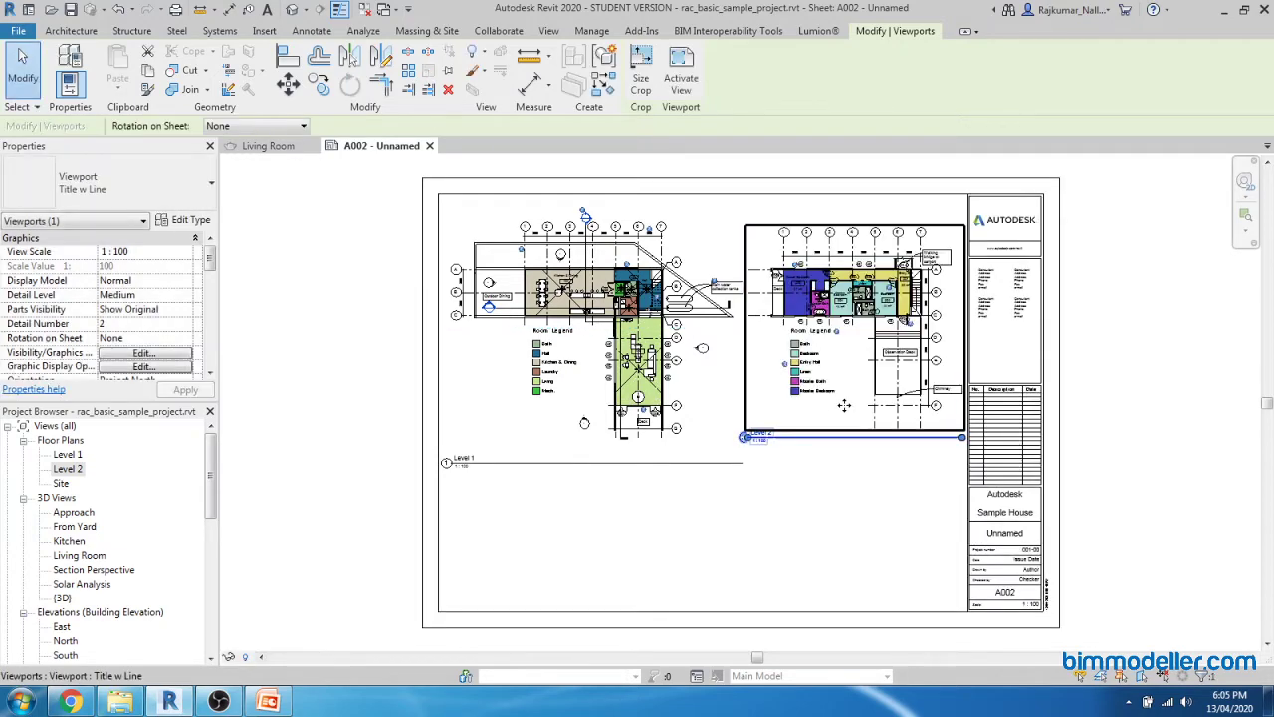
{"action": "left_click", "coordinate": [818, 535]}
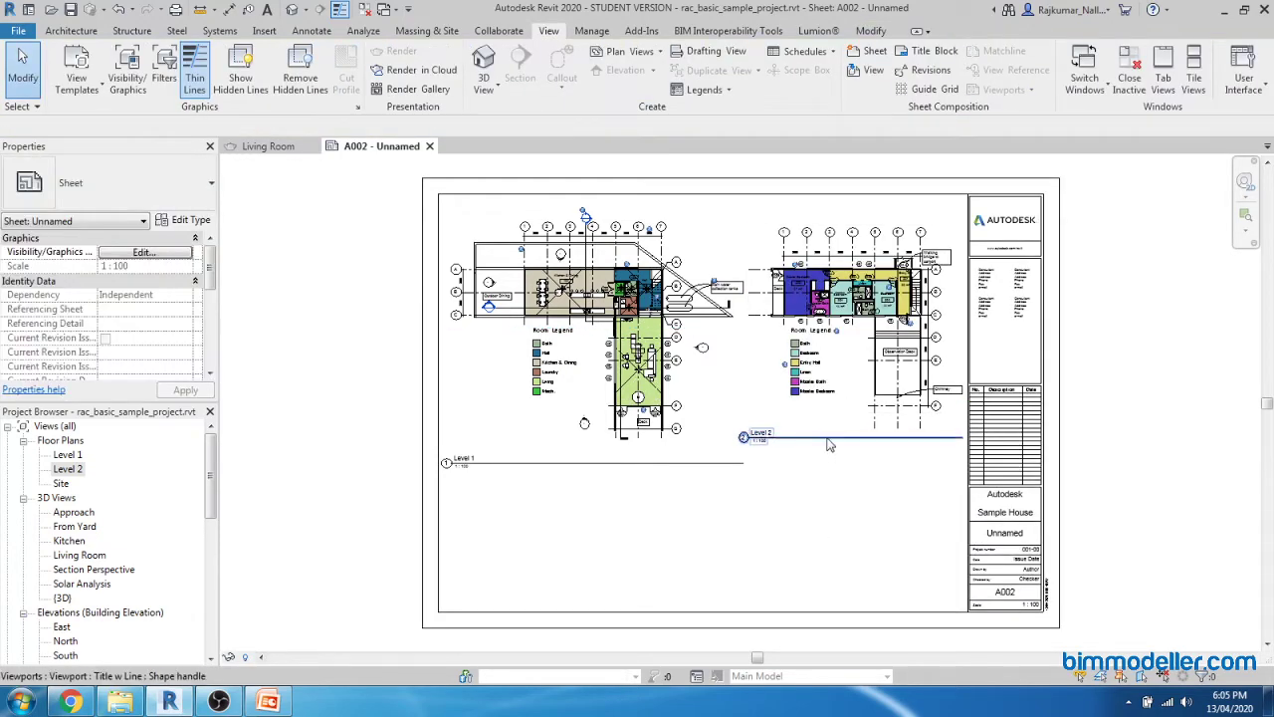
{"action": "left_click", "coordinate": [831, 443]}
{"action": "left_click", "coordinate": [824, 552]}
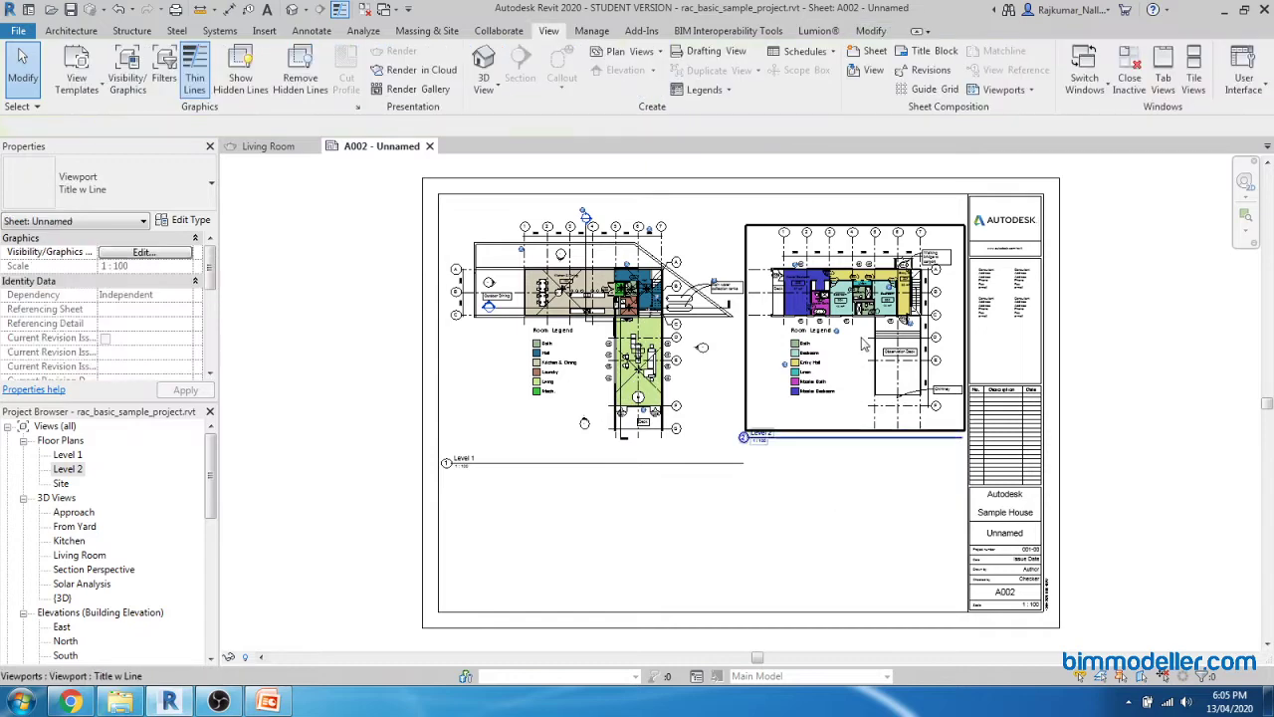
{"action": "left_click", "coordinate": [824, 443]}
{"action": "left_click", "coordinate": [824, 467]}
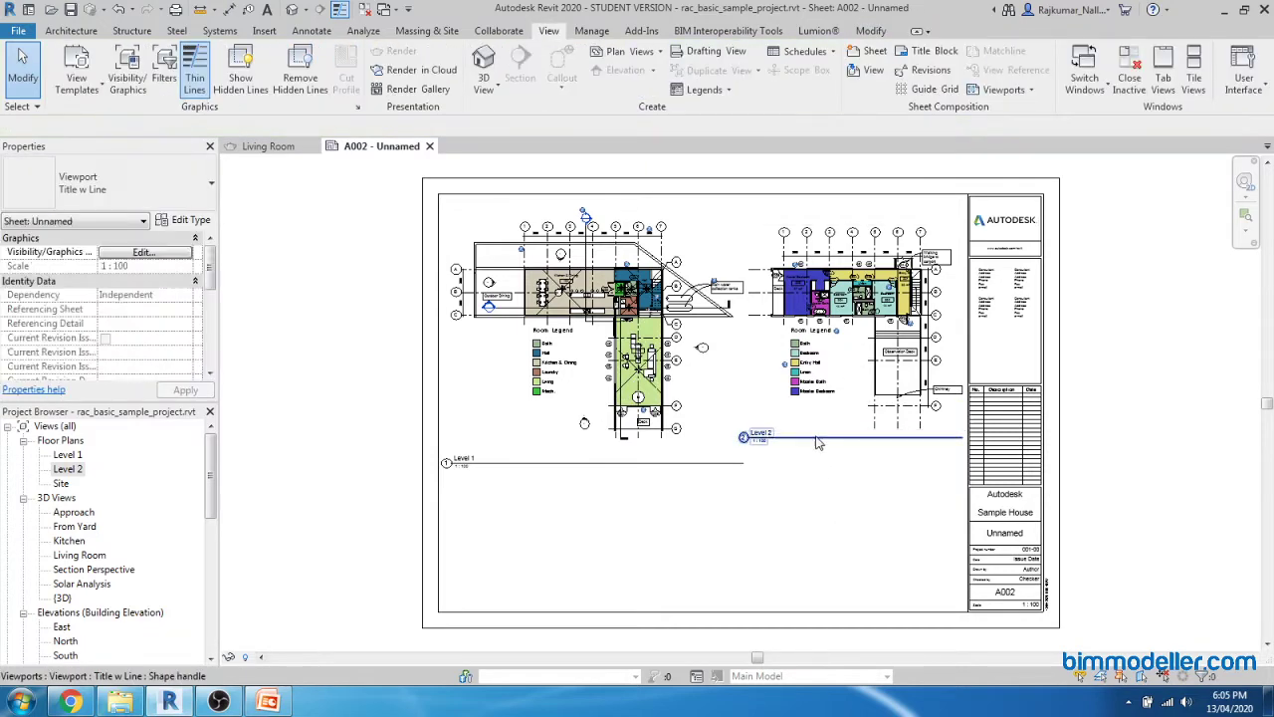
{"action": "left_click", "coordinate": [798, 437]}
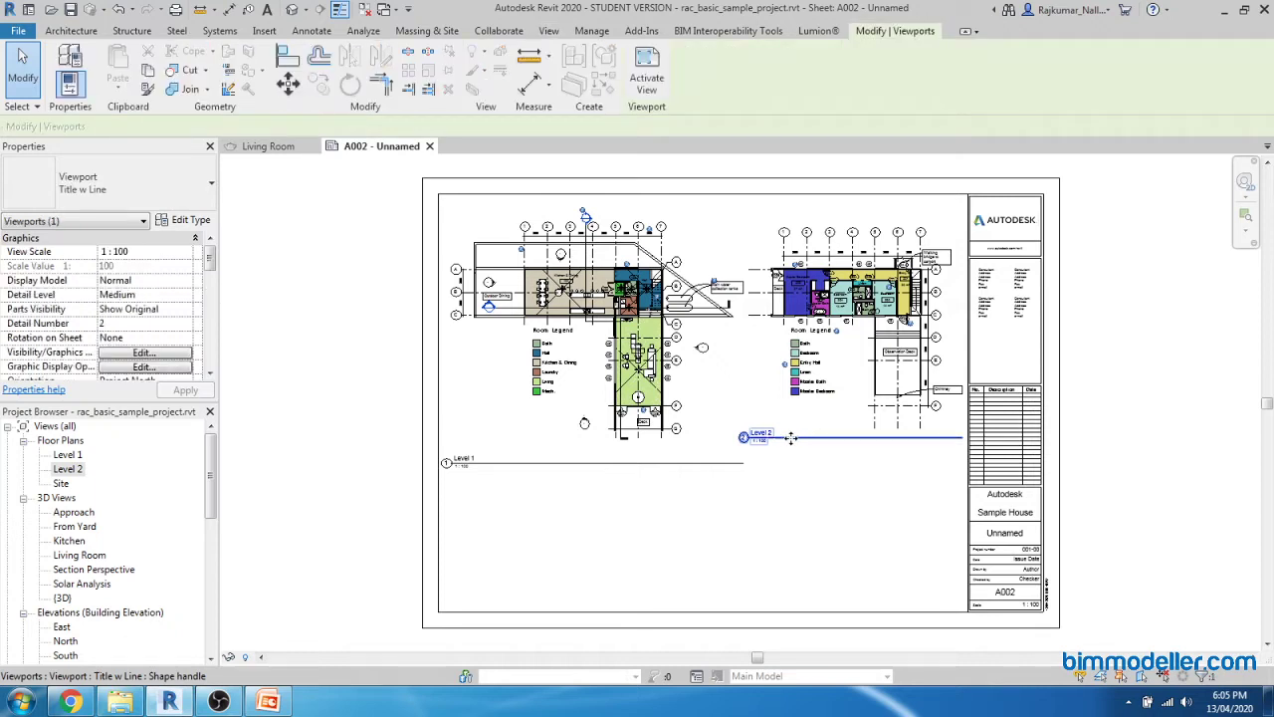
{"action": "left_click_drag", "start_coordinate": [793, 452], "coordinate": [730, 468]}
Adjust the Level 1 title line so it aligns with the Level 2 title.
{"action": "left_click", "coordinate": [732, 462]}
{"action": "left_click", "coordinate": [866, 488]}
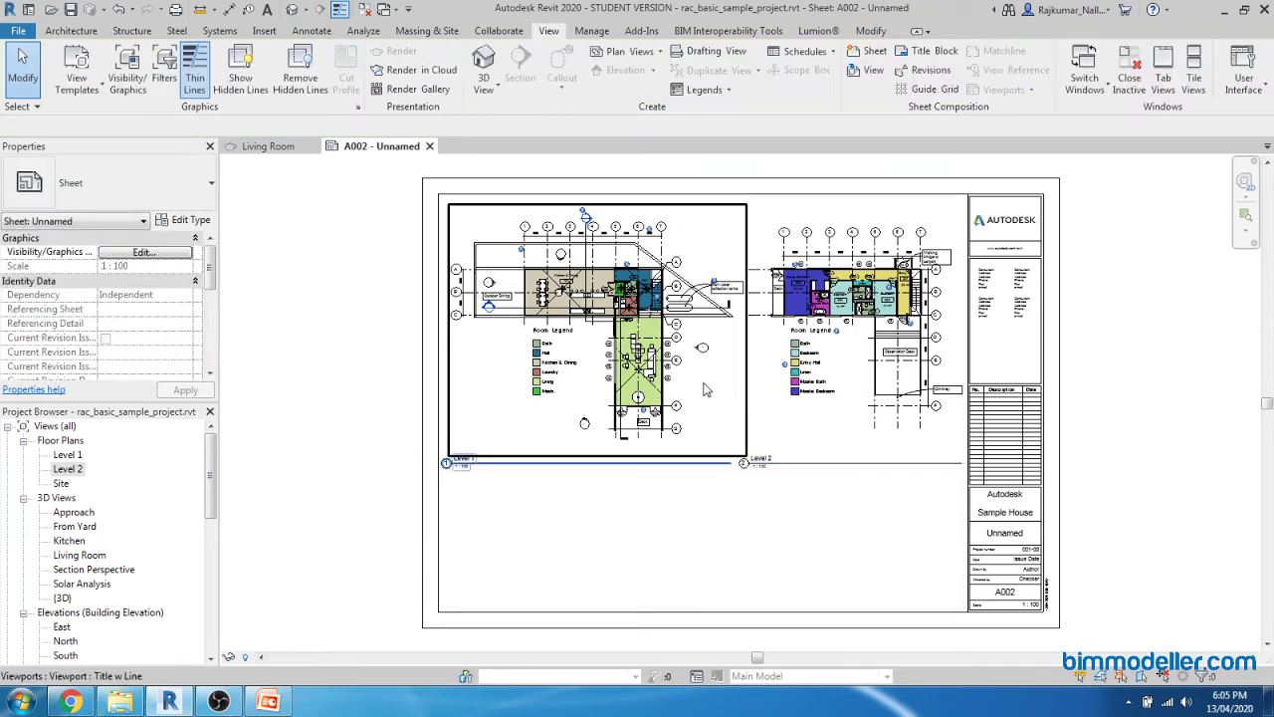
{"action": "left_click", "coordinate": [697, 438]}
{"action": "left_click", "coordinate": [697, 484]}
{"action": "left_click", "coordinate": [713, 442]}
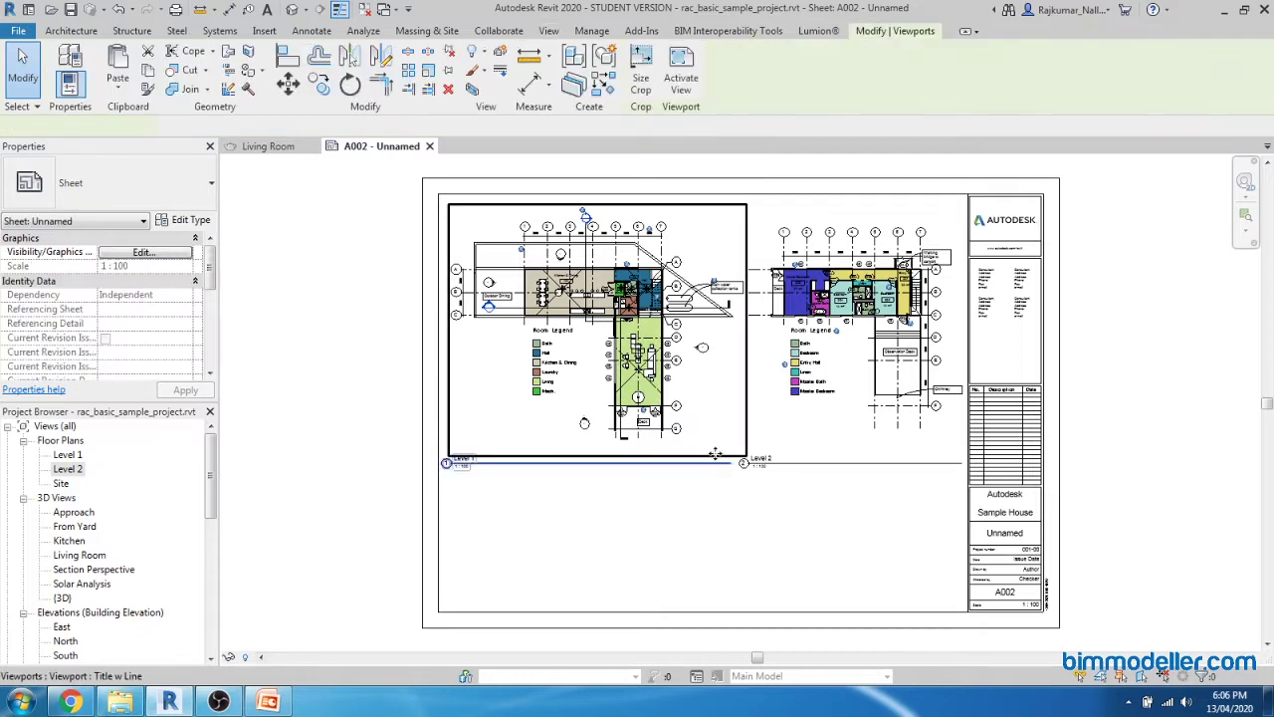
{"action": "left_click_drag", "start_coordinate": [734, 472], "coordinate": [731, 470]}
{"action": "left_click", "coordinate": [754, 500]}
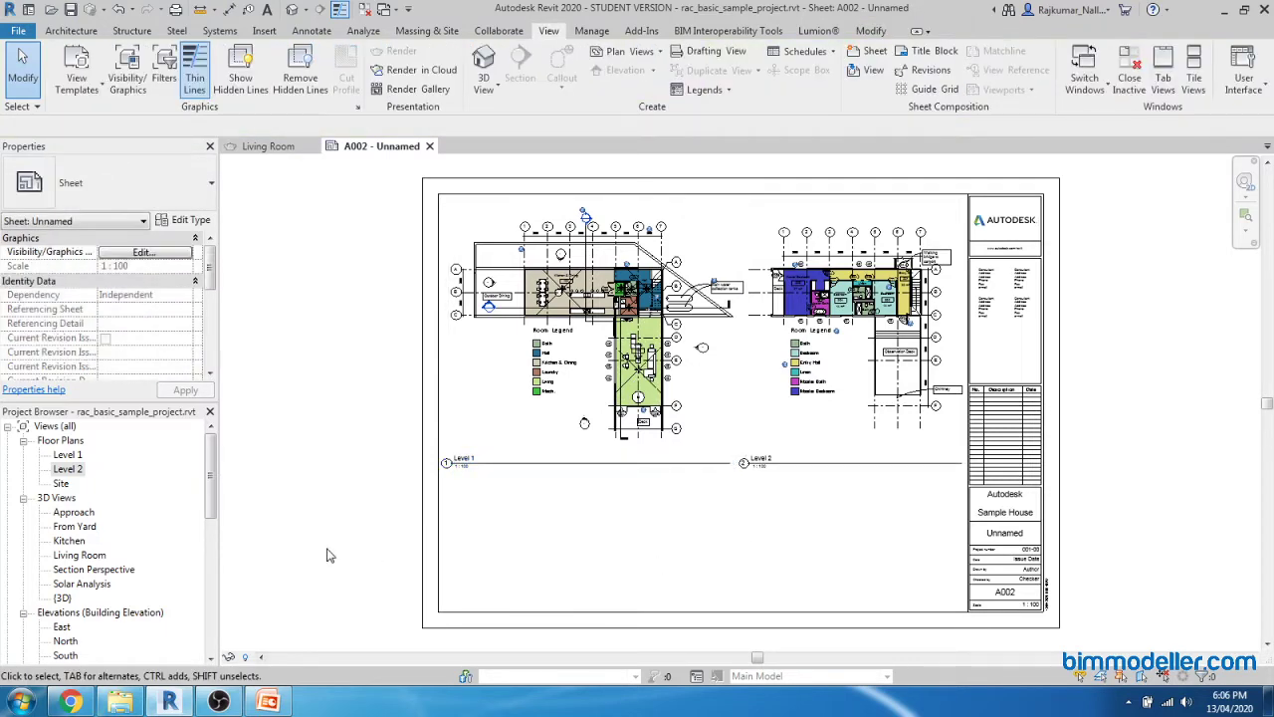
Rename sheet A002 - Unnamed to number A001 and name Floor Plan.
{"action": "scroll", "coordinate": [150, 557], "scroll_direction": "down", "scroll_amount": 10}
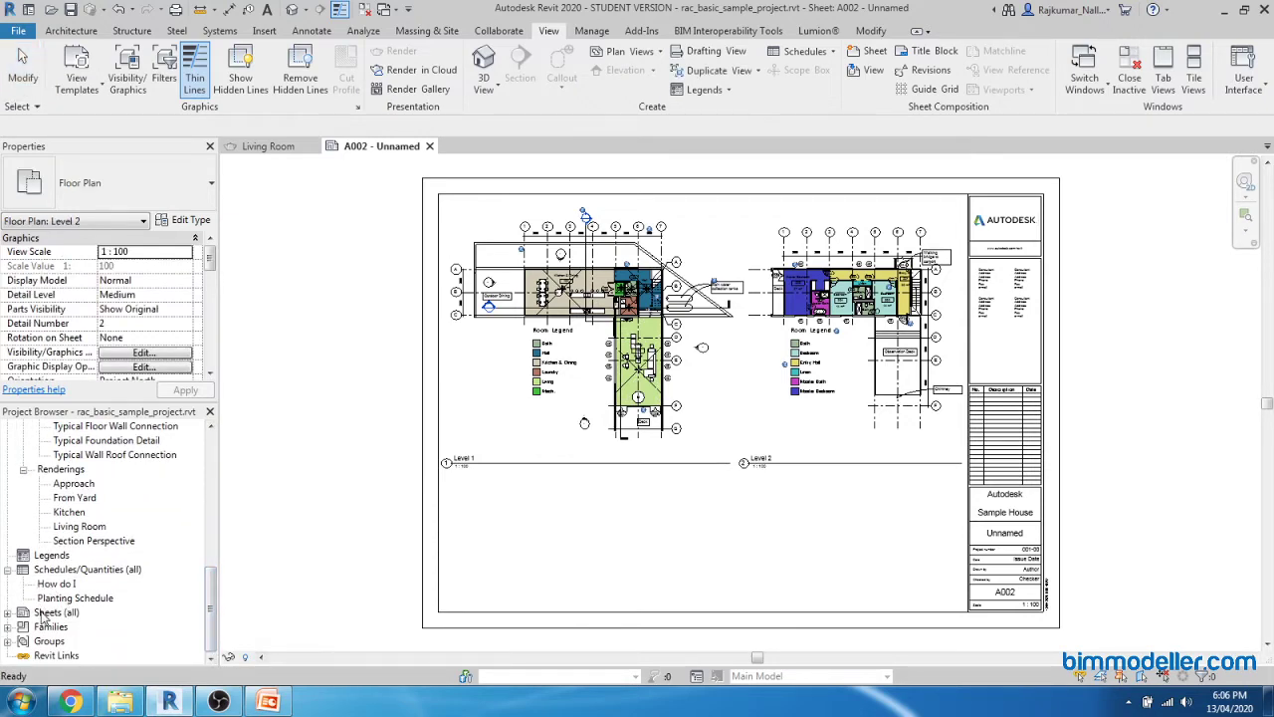
{"action": "double_click", "coordinate": [42, 614]}
{"action": "left_click", "coordinate": [45, 627]}
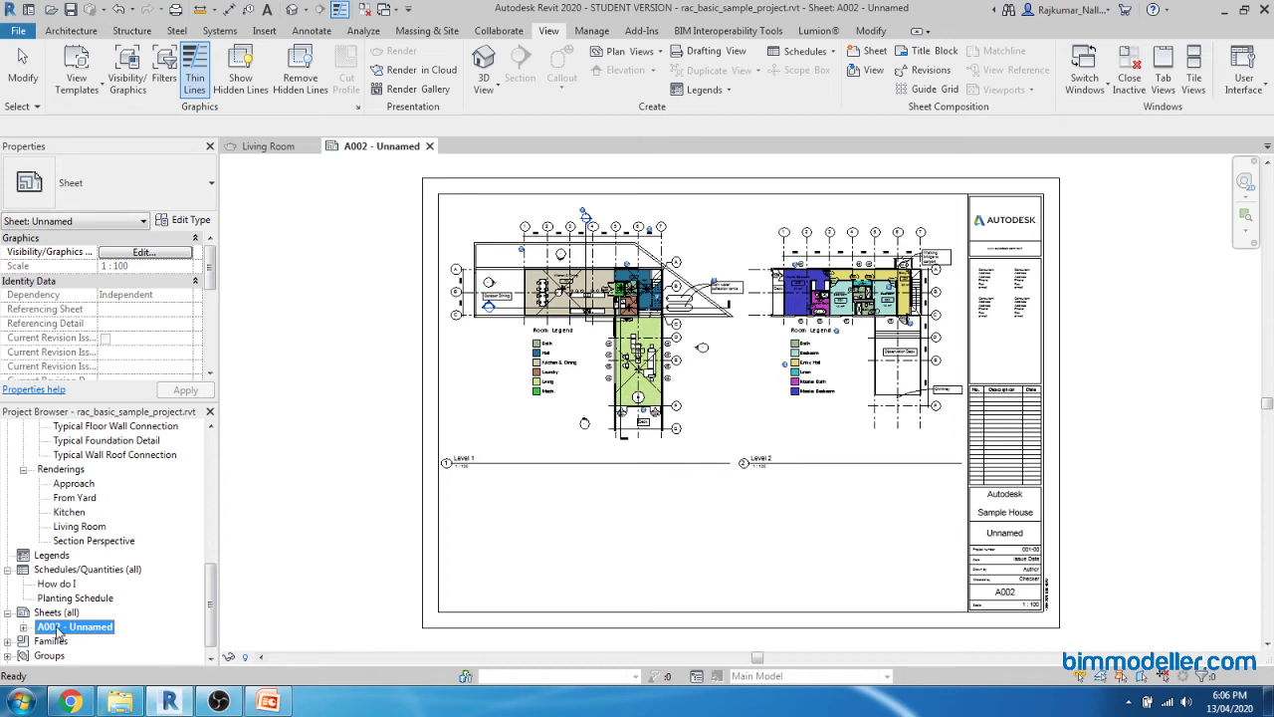
{"action": "key", "text": "F2"}
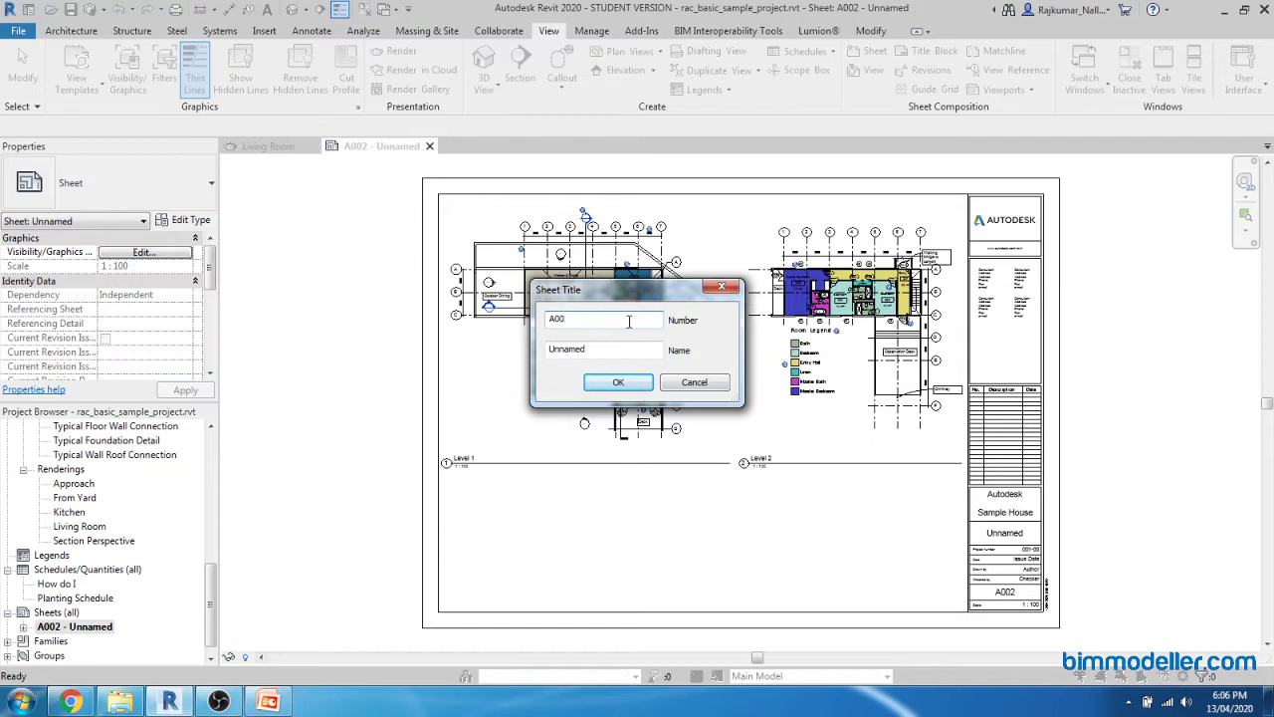
{"action": "double_click", "coordinate": [594, 354]}
{"action": "key", "text": "Return"}
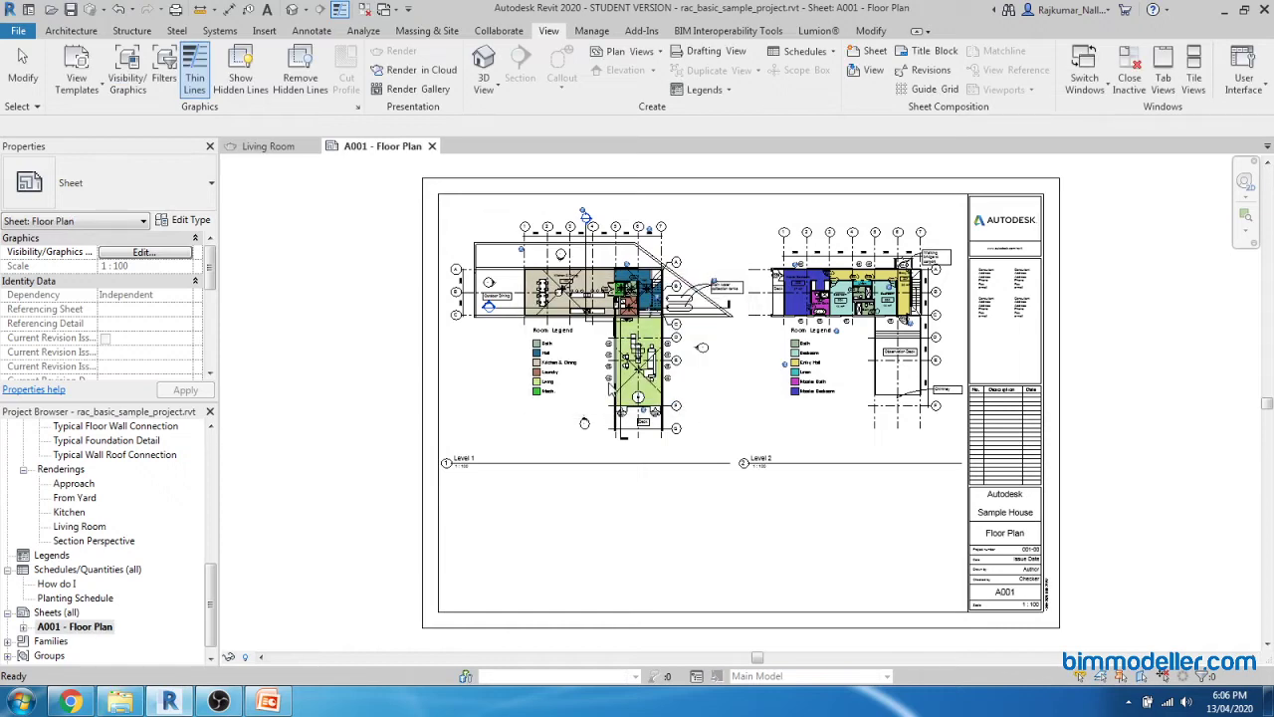
{"action": "left_click_drag", "start_coordinate": [209, 614], "coordinate": [209, 622]}
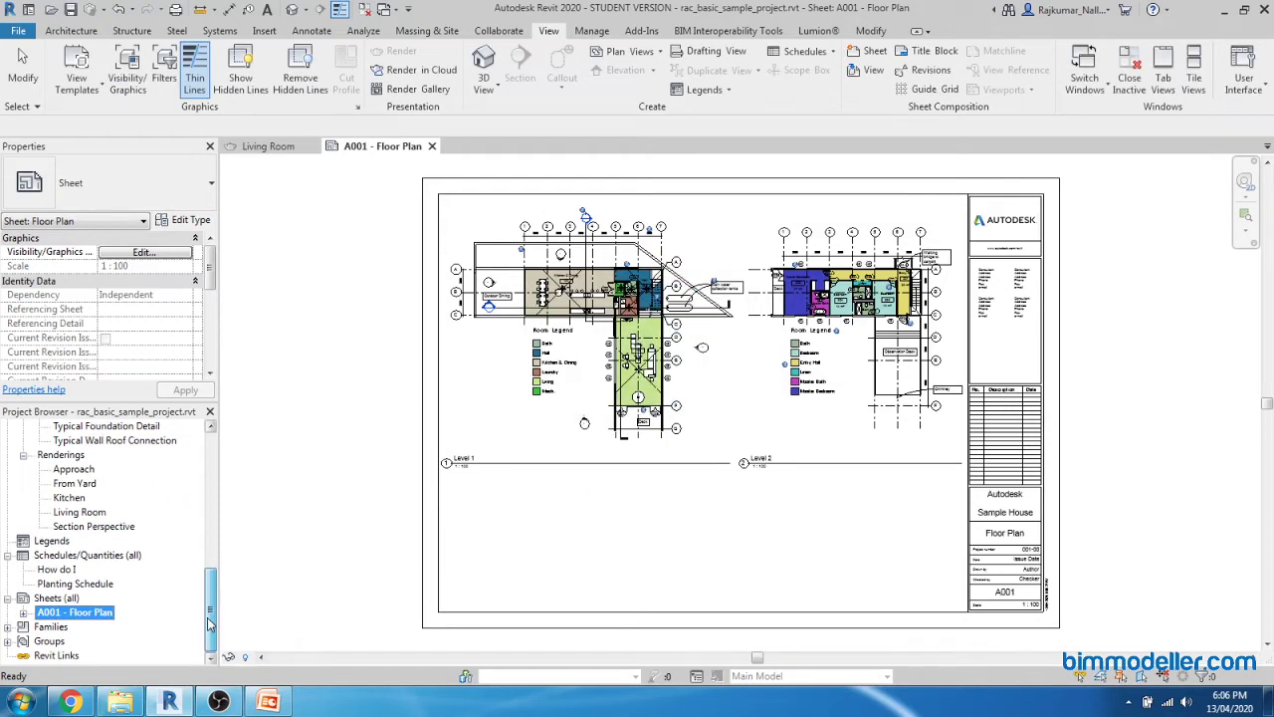
Create another sheet from the Sheets (all) context menu using the A1 metric titleblock.
{"action": "right_click", "coordinate": [59, 597]}
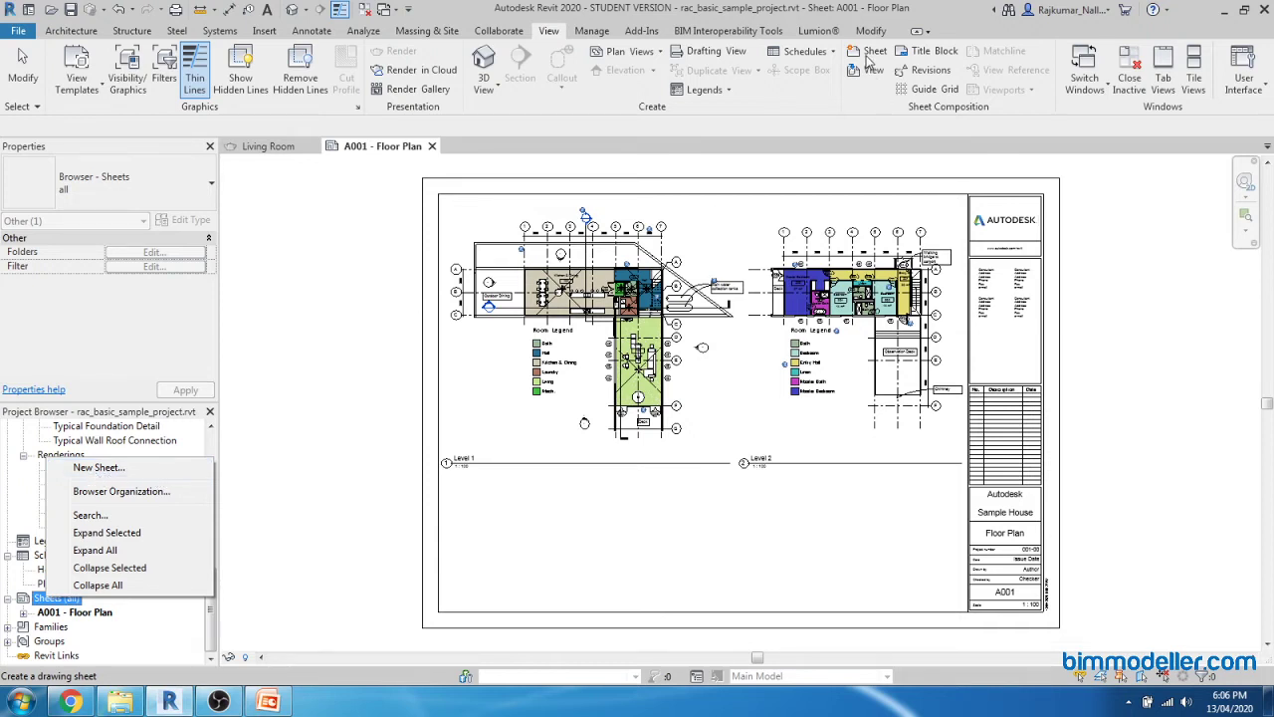
{"action": "left_click", "coordinate": [125, 466]}
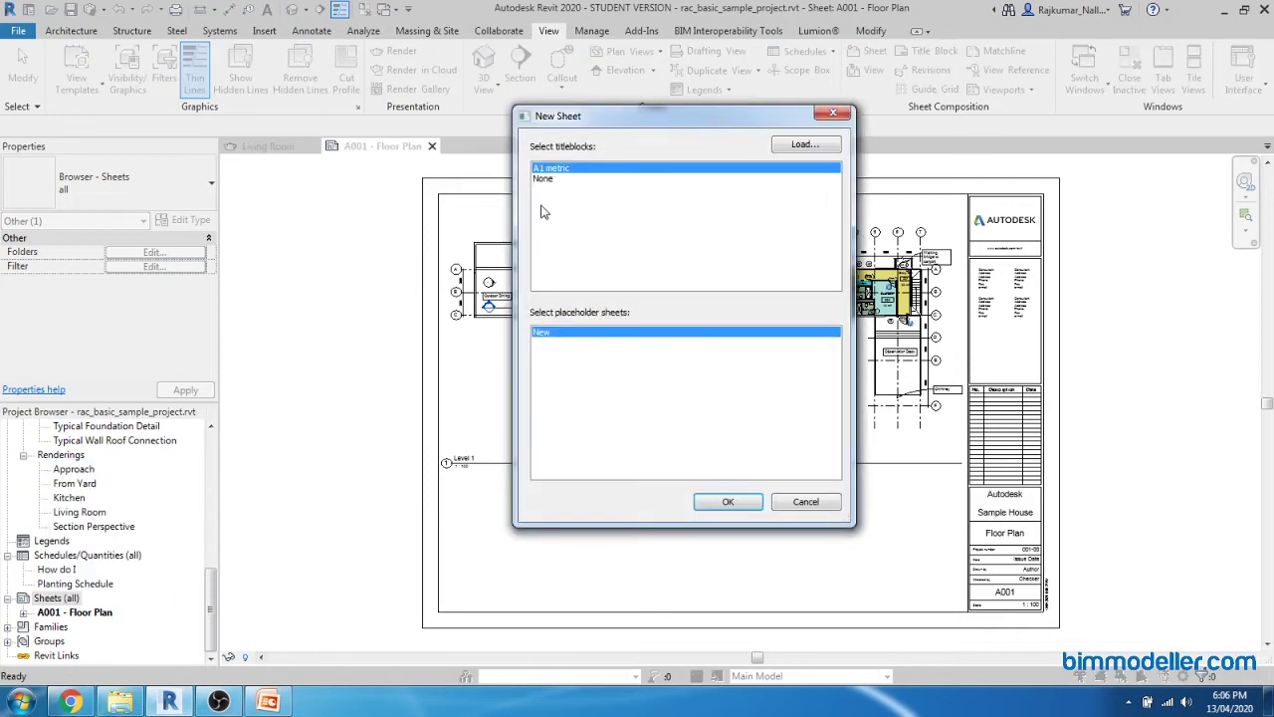
{"action": "left_click", "coordinate": [720, 502]}
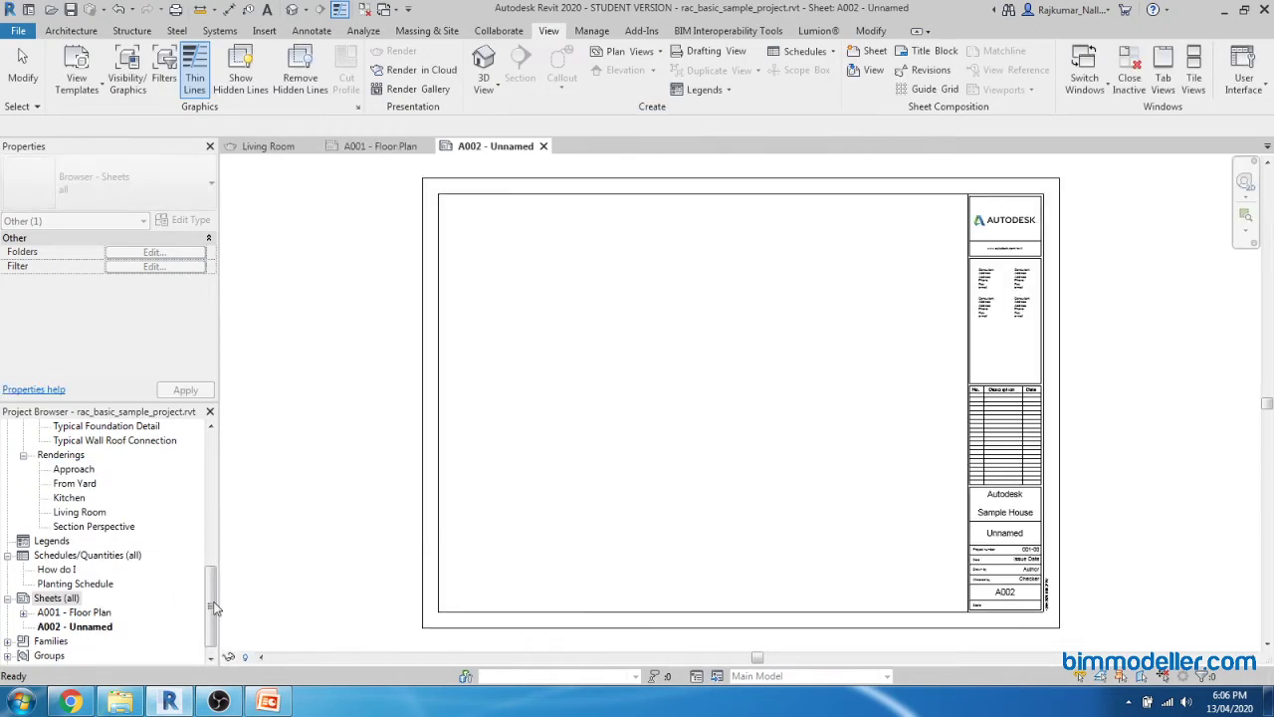
{"action": "left_click_drag", "start_coordinate": [214, 607], "coordinate": [216, 526]}
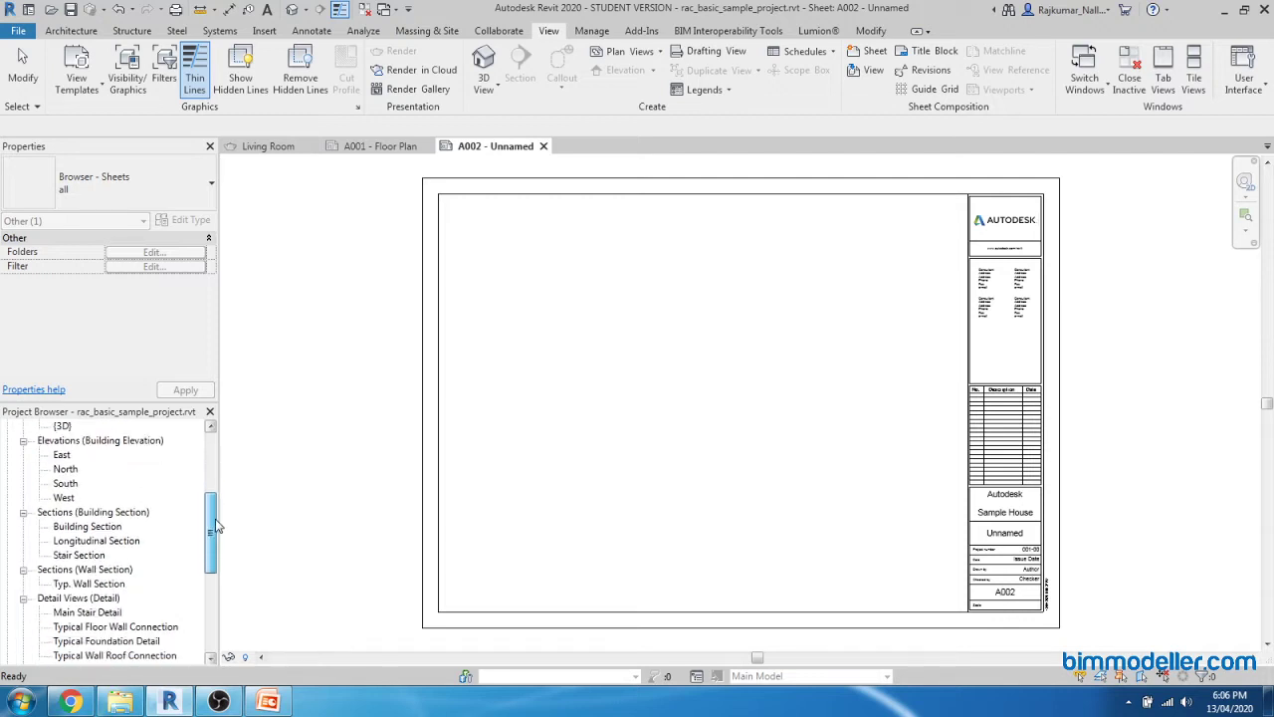
Place the Main Stair Detail view at the top left of sheet A002.
{"action": "left_click", "coordinate": [110, 612]}
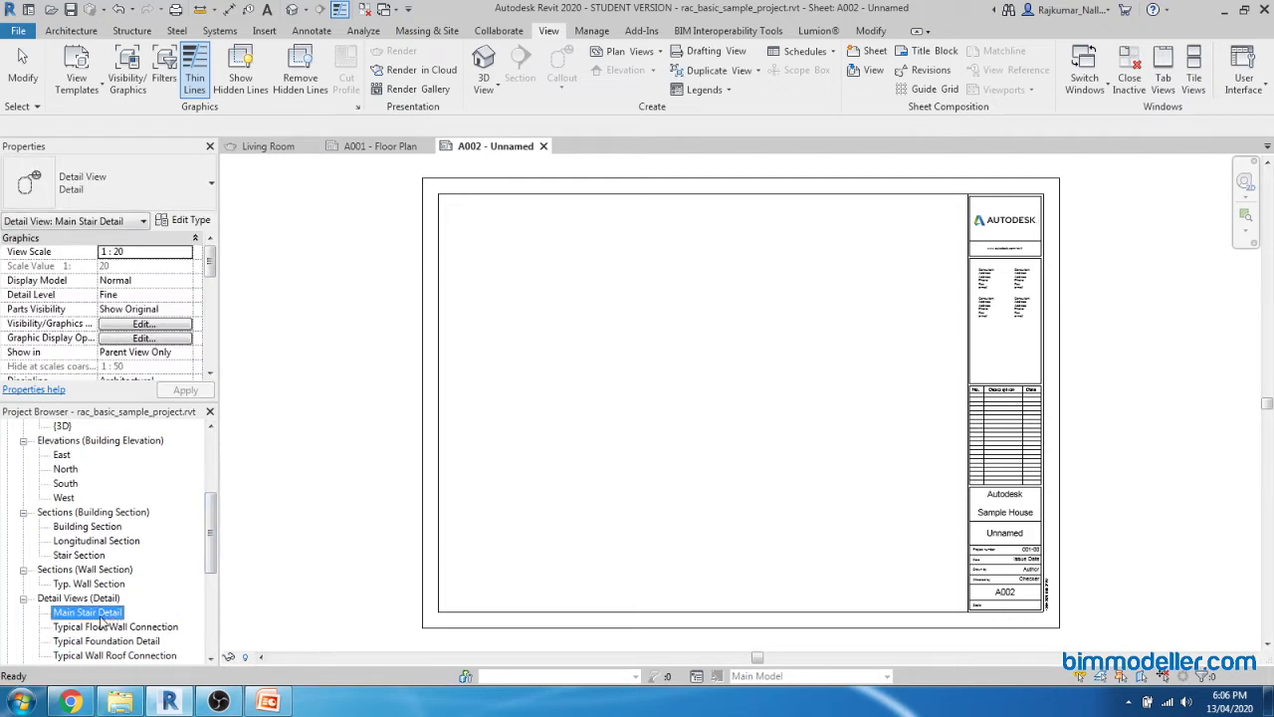
{"action": "left_click_drag", "start_coordinate": [652, 423], "coordinate": [637, 415]}
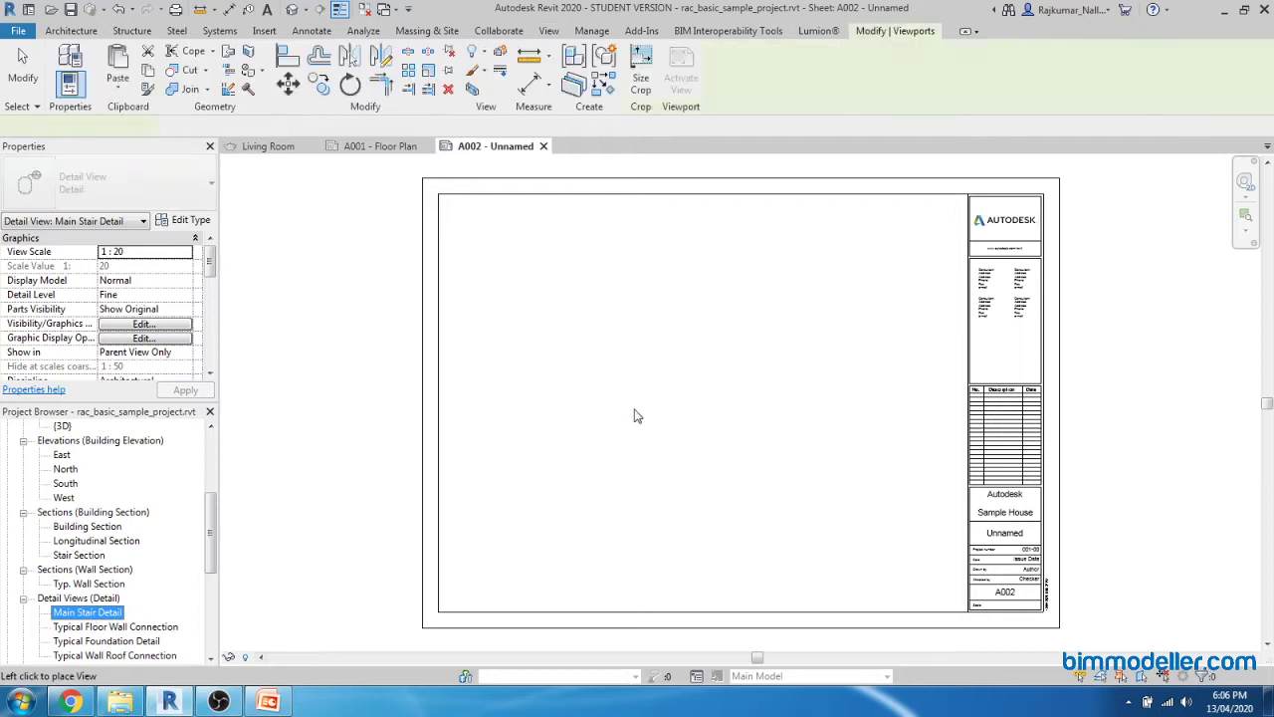
{"action": "left_click", "coordinate": [614, 309]}
{"action": "left_click", "coordinate": [318, 619]}
{"action": "left_click_drag", "start_coordinate": [211, 537], "coordinate": [211, 572]}
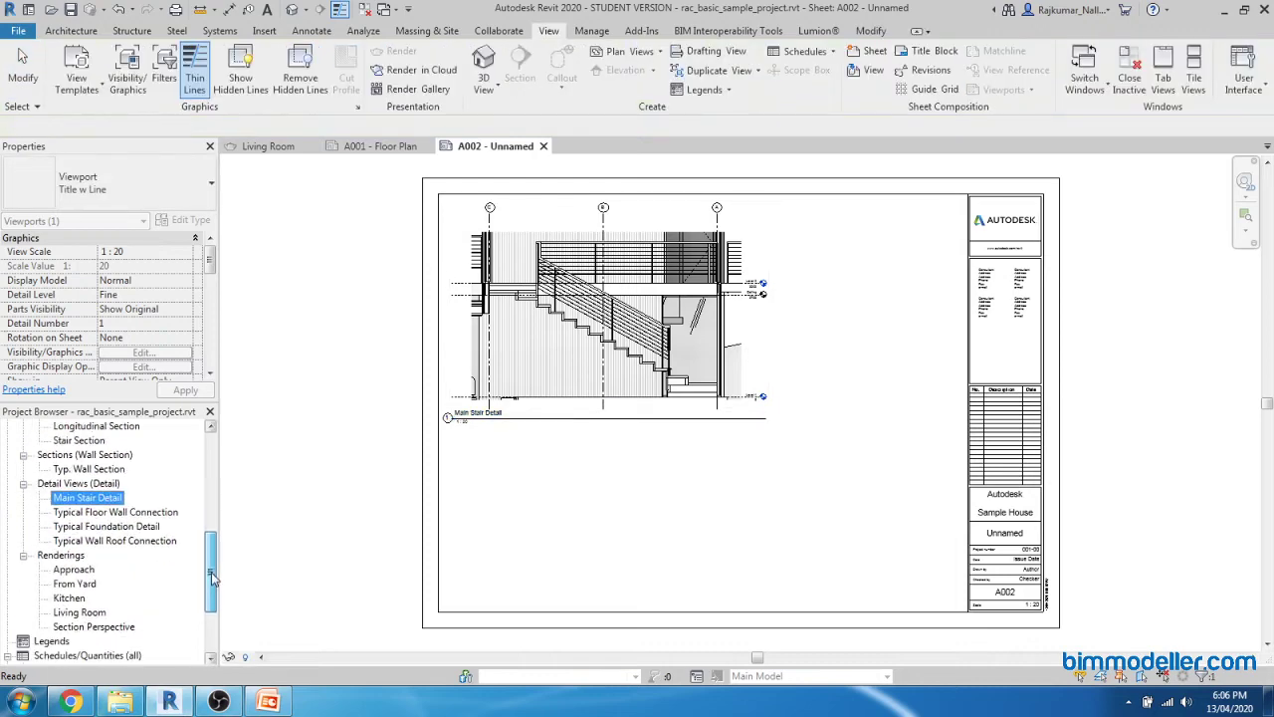
Place the Floor Wall Connection, Foundation and Wall Roof Connection details in a row below.
{"action": "left_click", "coordinate": [132, 513]}
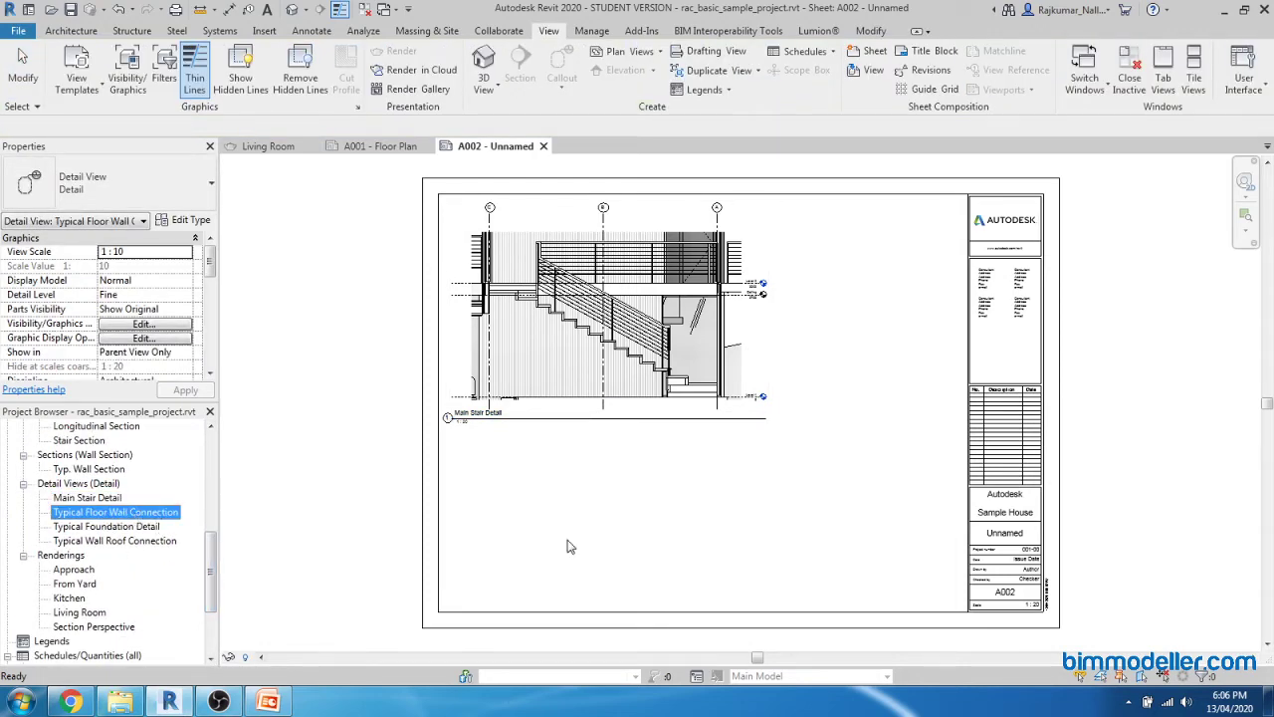
{"action": "left_click", "coordinate": [527, 519]}
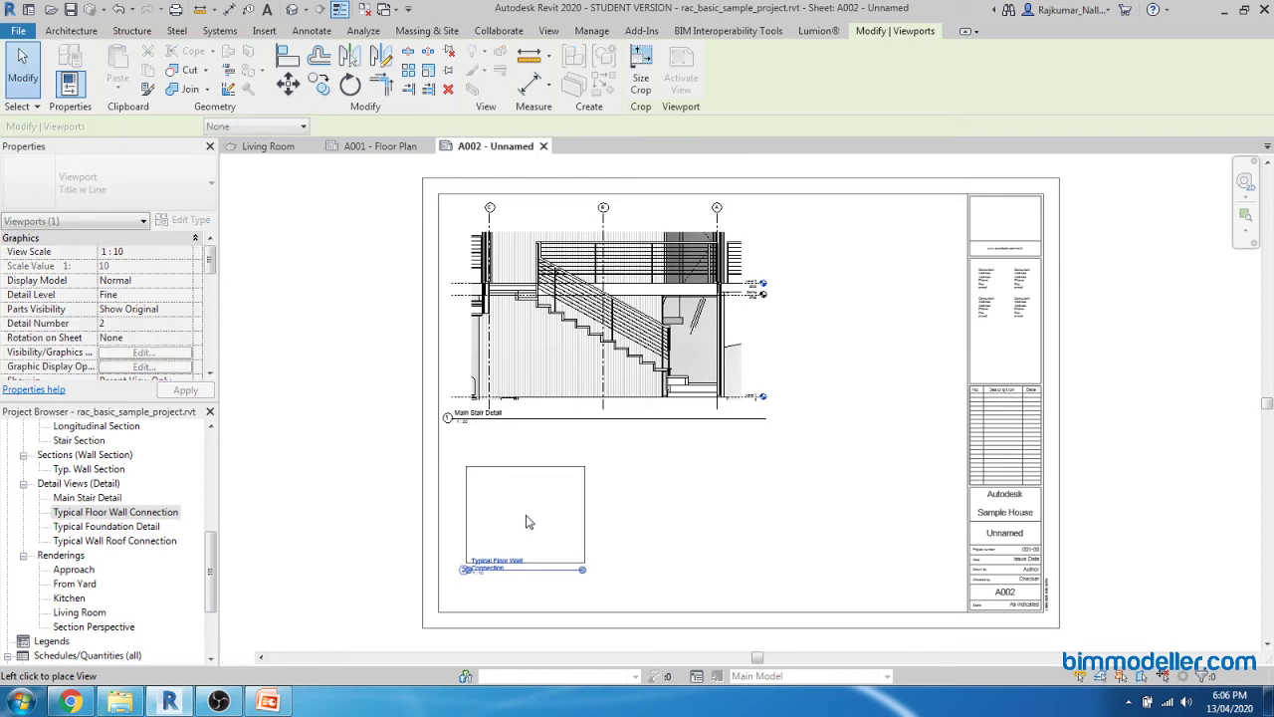
{"action": "left_click", "coordinate": [107, 526]}
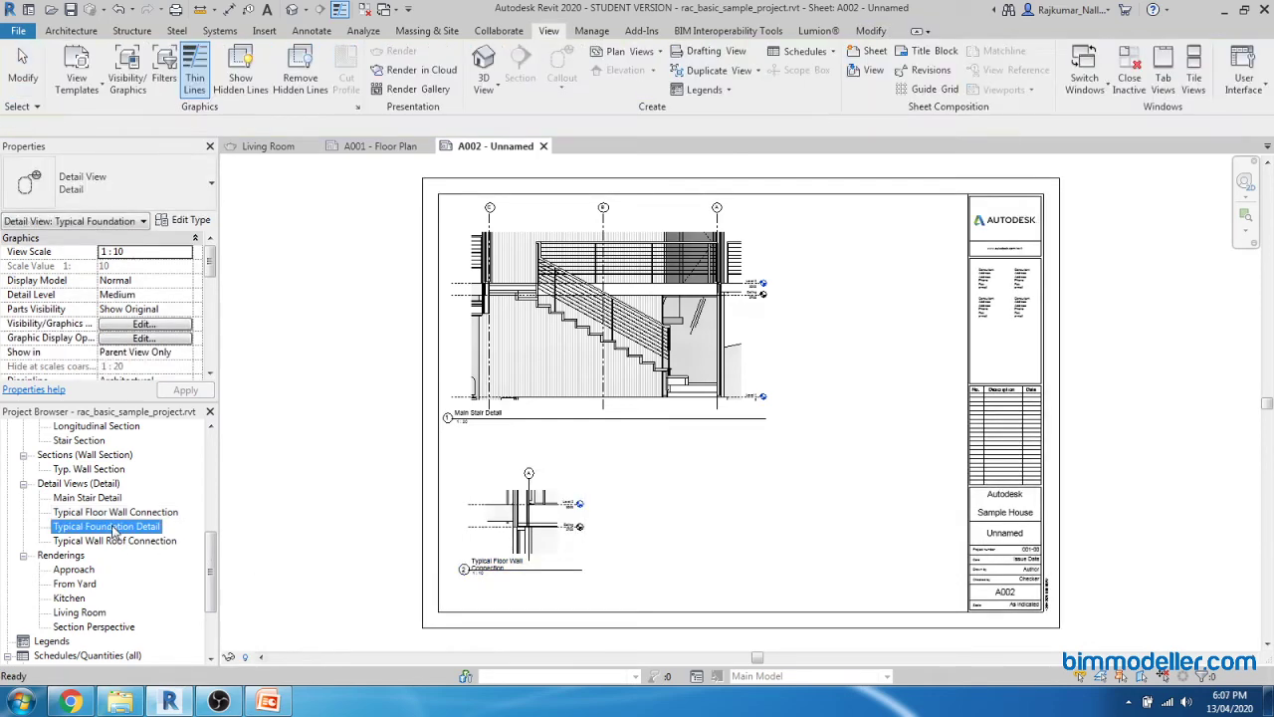
{"action": "left_click", "coordinate": [682, 523]}
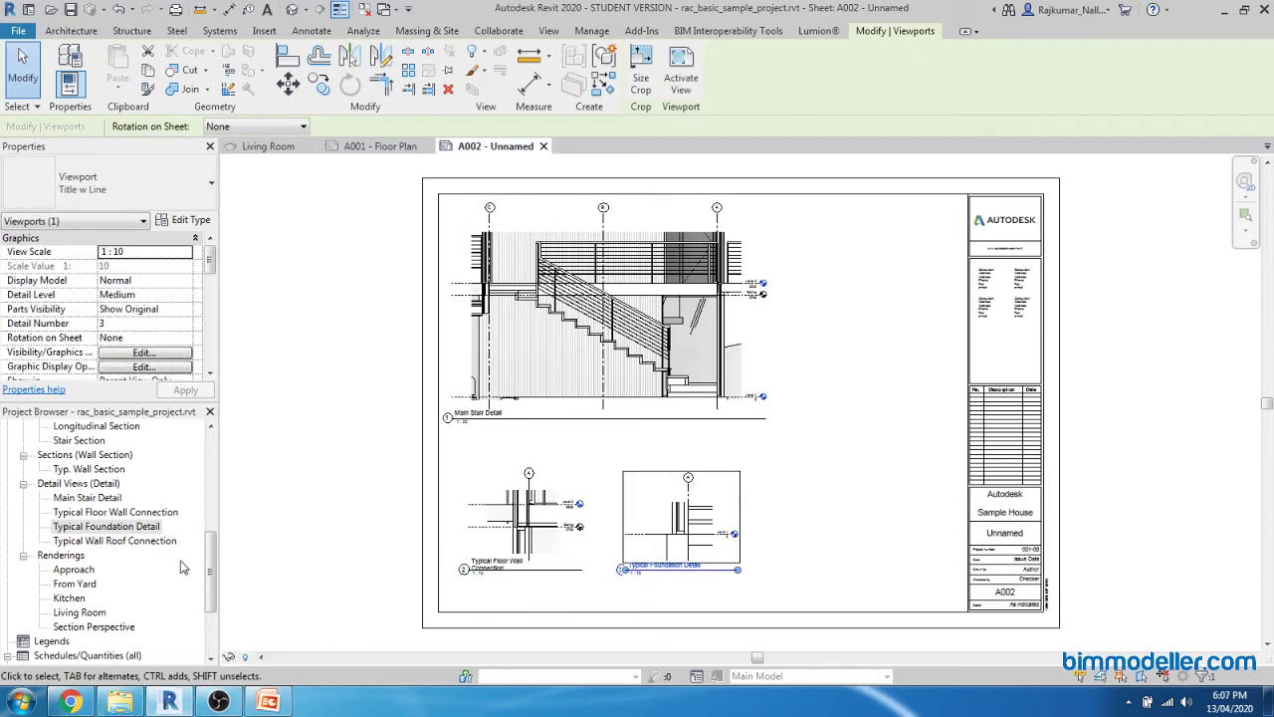
{"action": "left_click", "coordinate": [139, 540]}
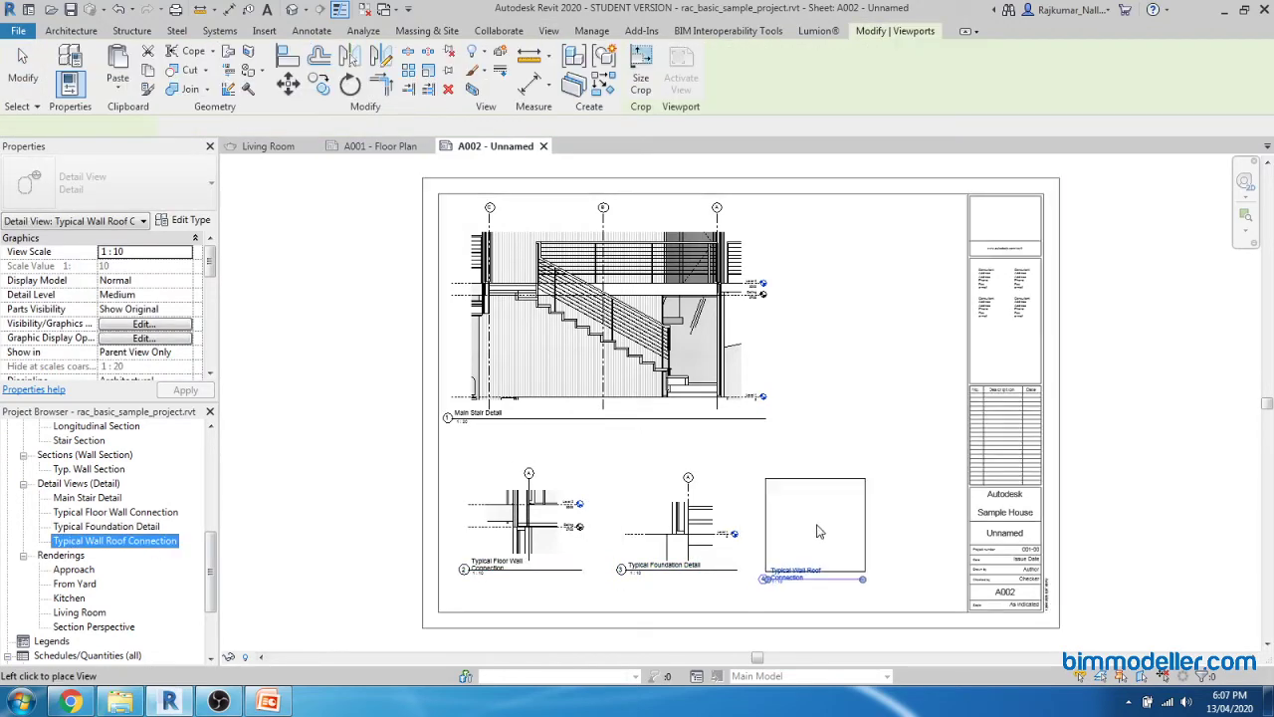
{"action": "left_click", "coordinate": [820, 528]}
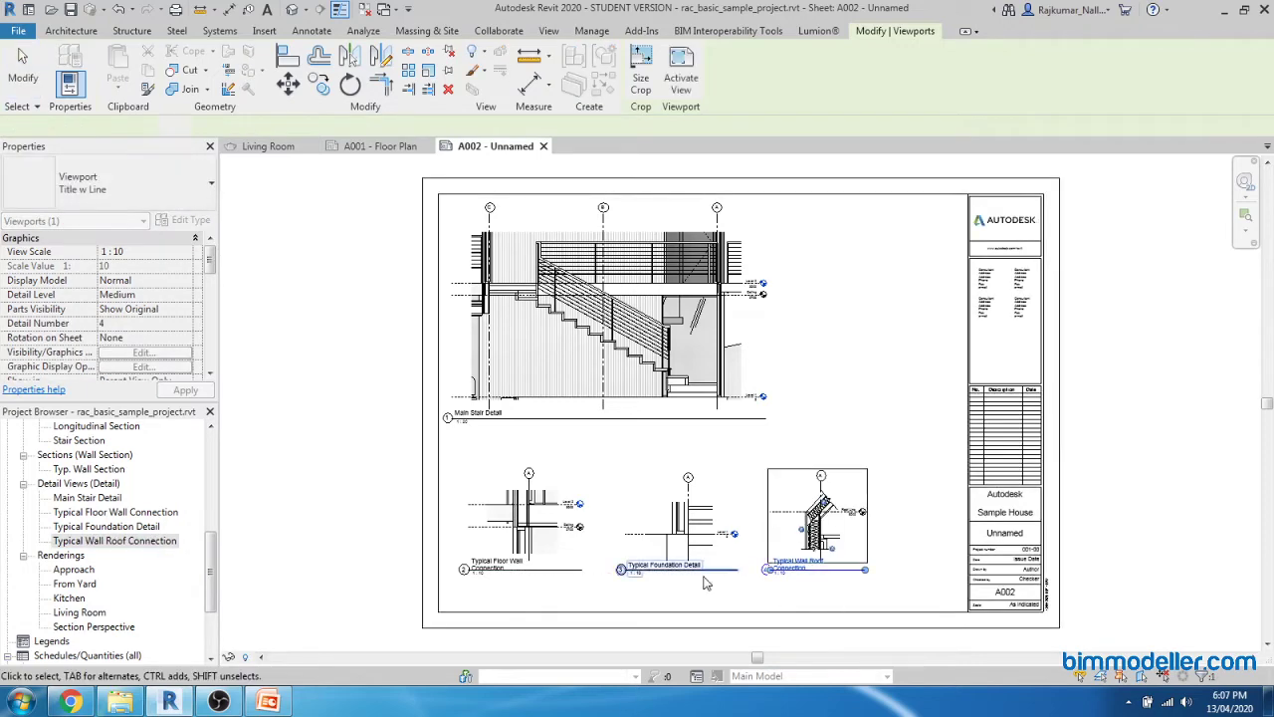
Finish placing, select sheet A002 - Unnamed and bring its title block into view.
{"action": "key", "text": "Escape"}
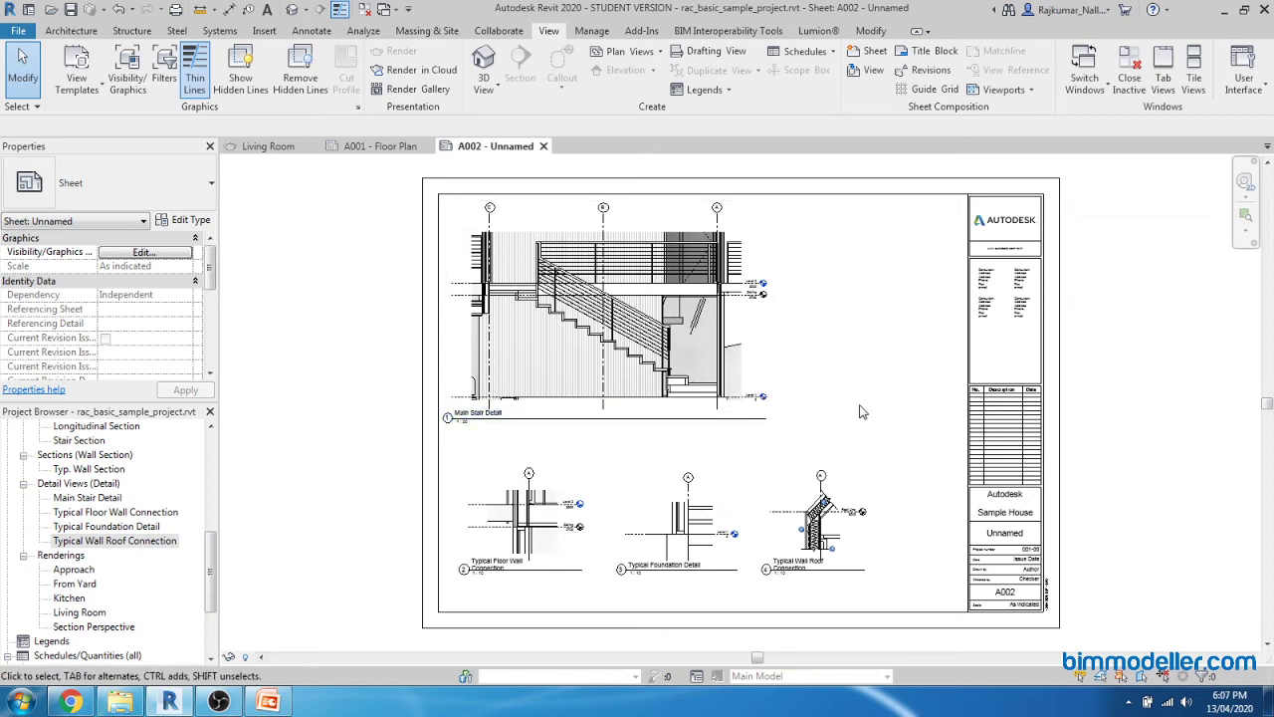
{"action": "scroll", "coordinate": [214, 535], "scroll_direction": "down", "scroll_amount": 3}
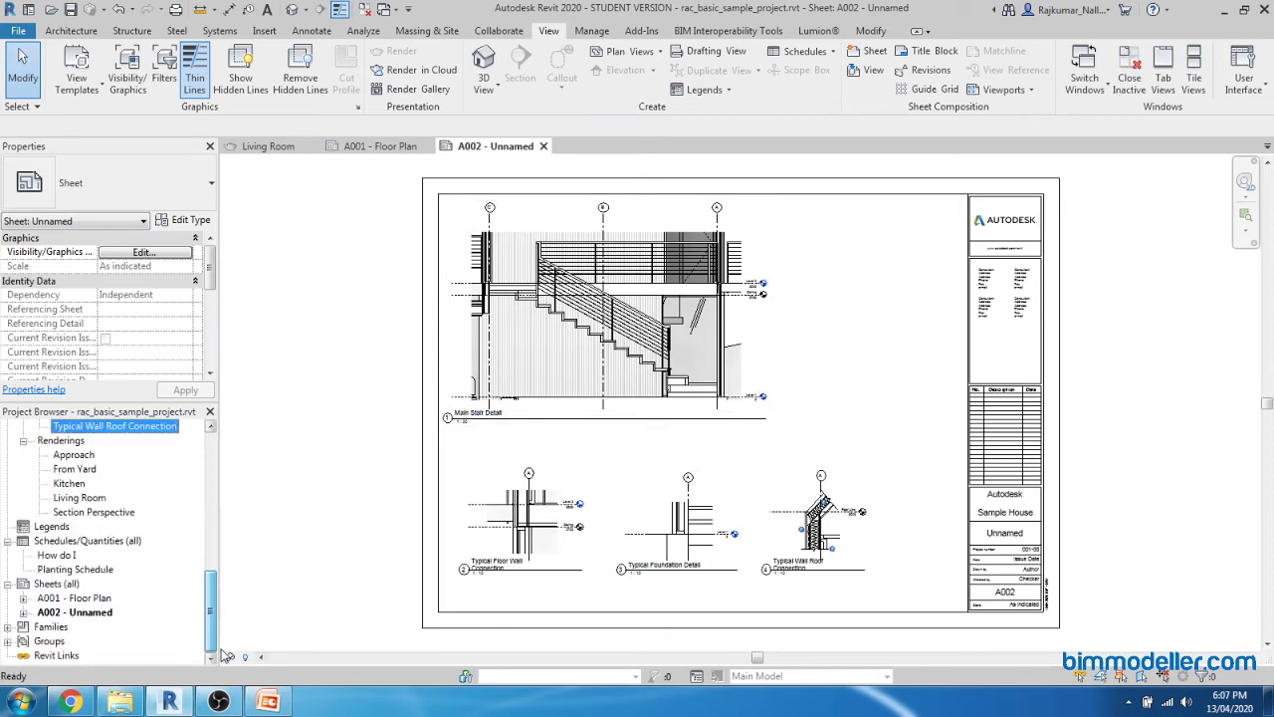
{"action": "left_click", "coordinate": [97, 614]}
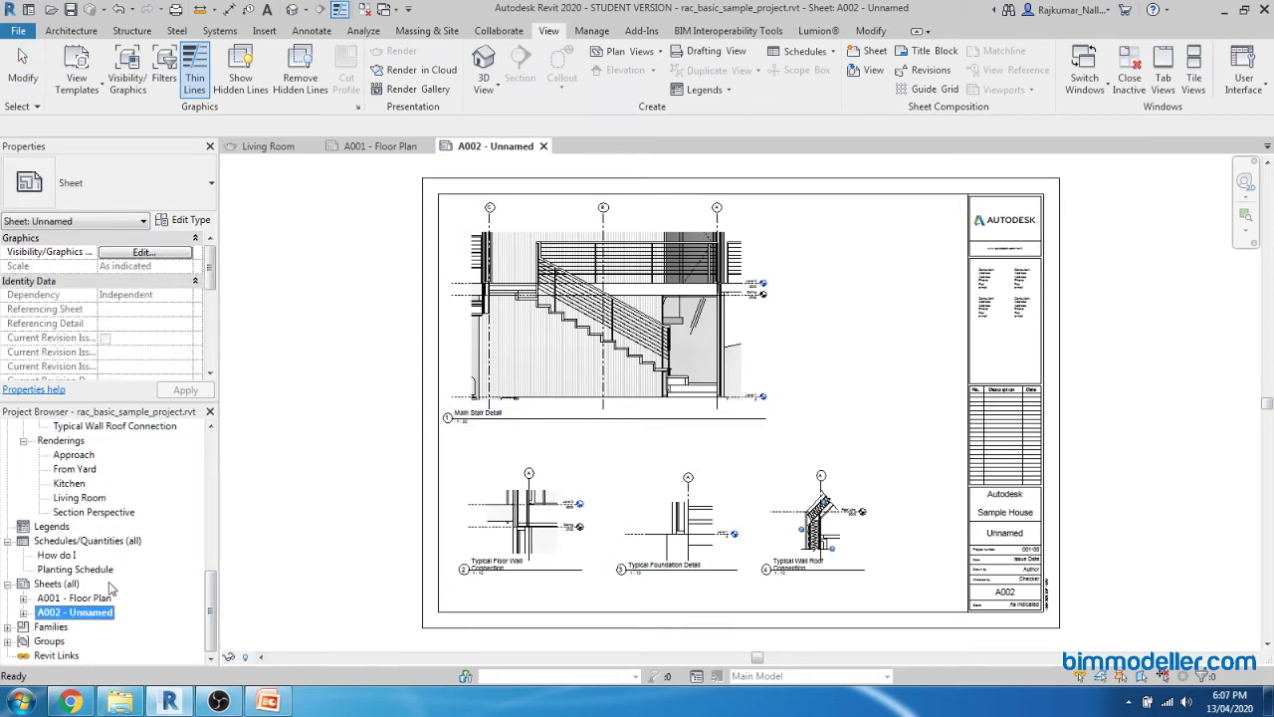
{"action": "left_click_drag", "start_coordinate": [209, 269], "coordinate": [210, 322]}
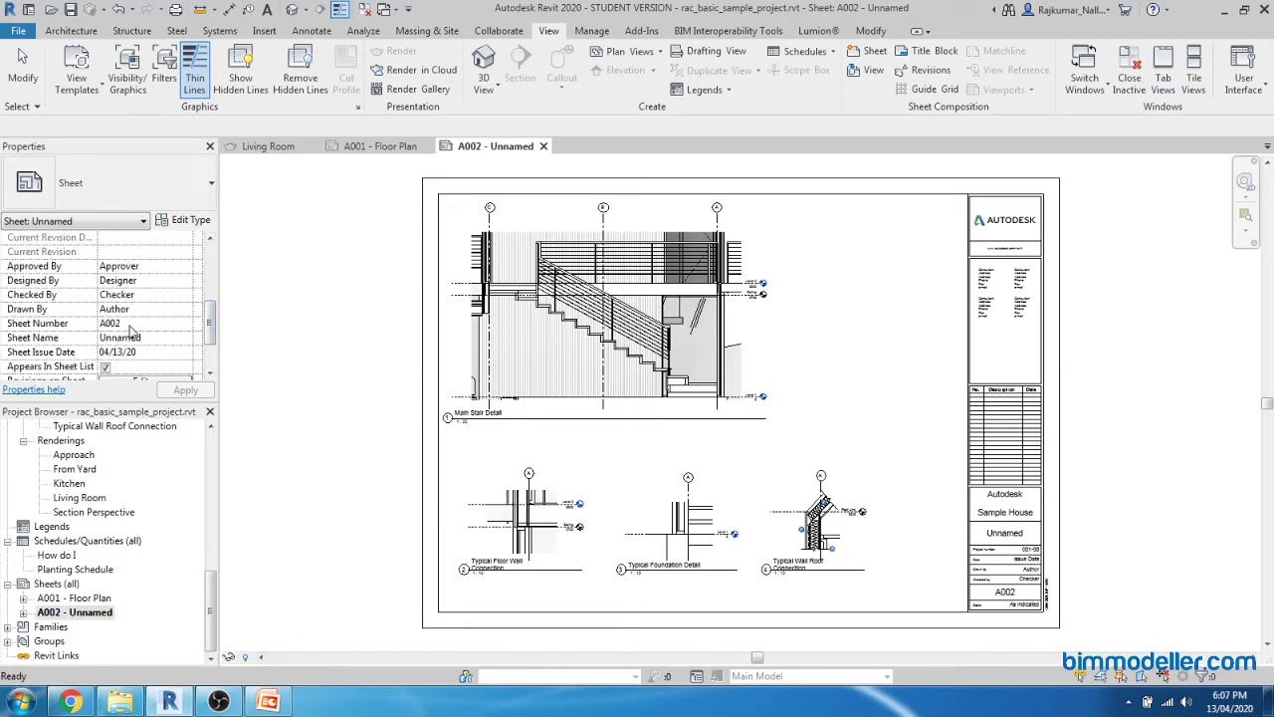
{"action": "scroll", "coordinate": [1053, 640], "scroll_direction": "up", "scroll_amount": 3}
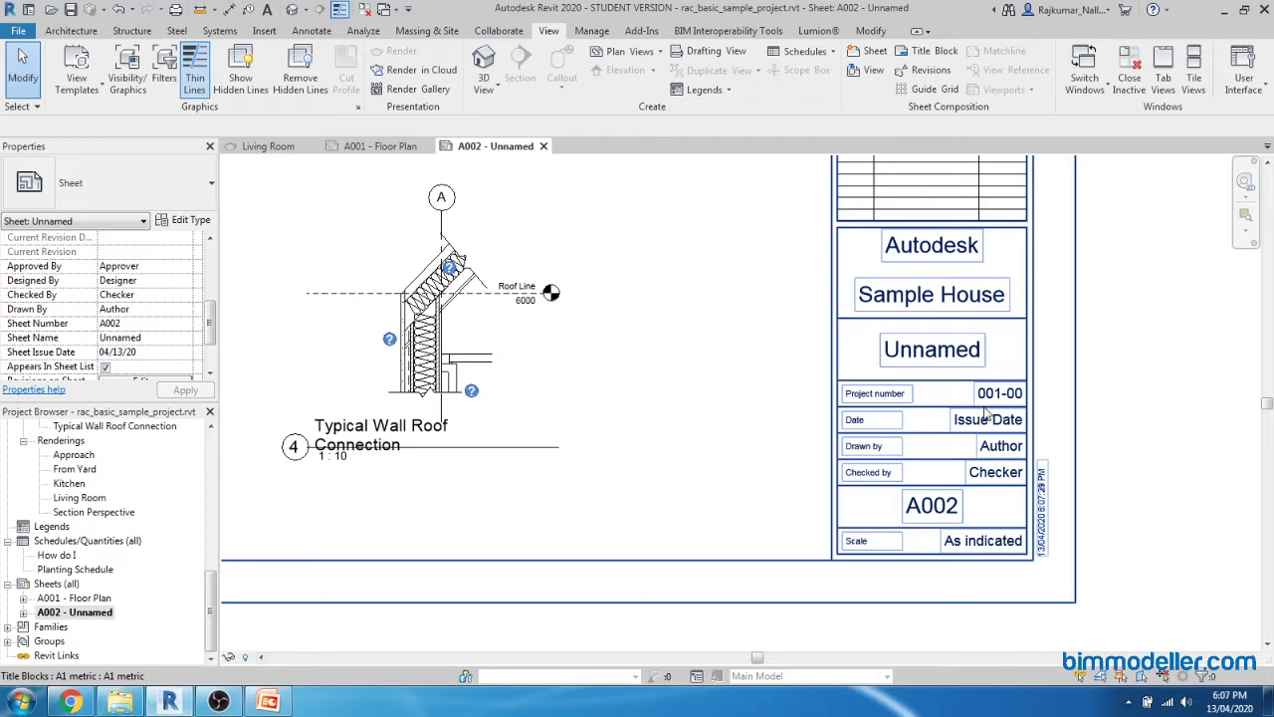
{"action": "scroll", "coordinate": [985, 413], "scroll_direction": "down", "scroll_amount": 2}
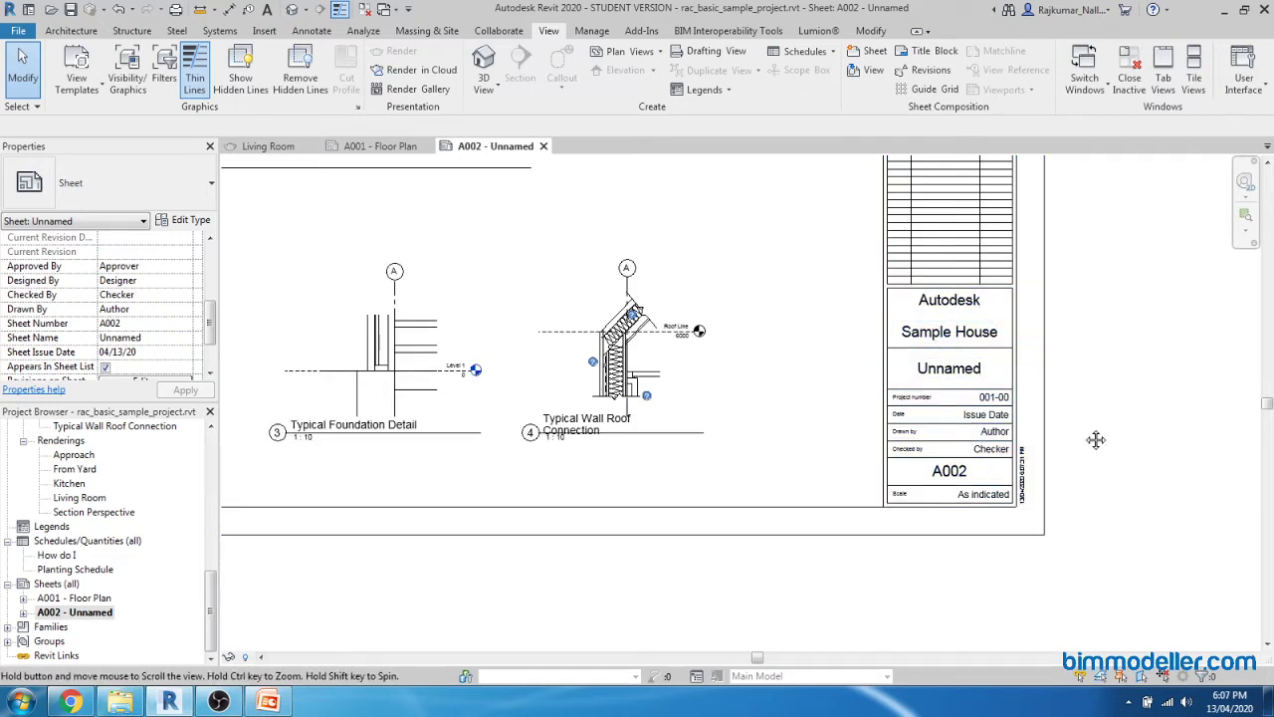
{"action": "middle_click_drag", "start_coordinate": [1095, 438], "coordinate": [1115, 507]}
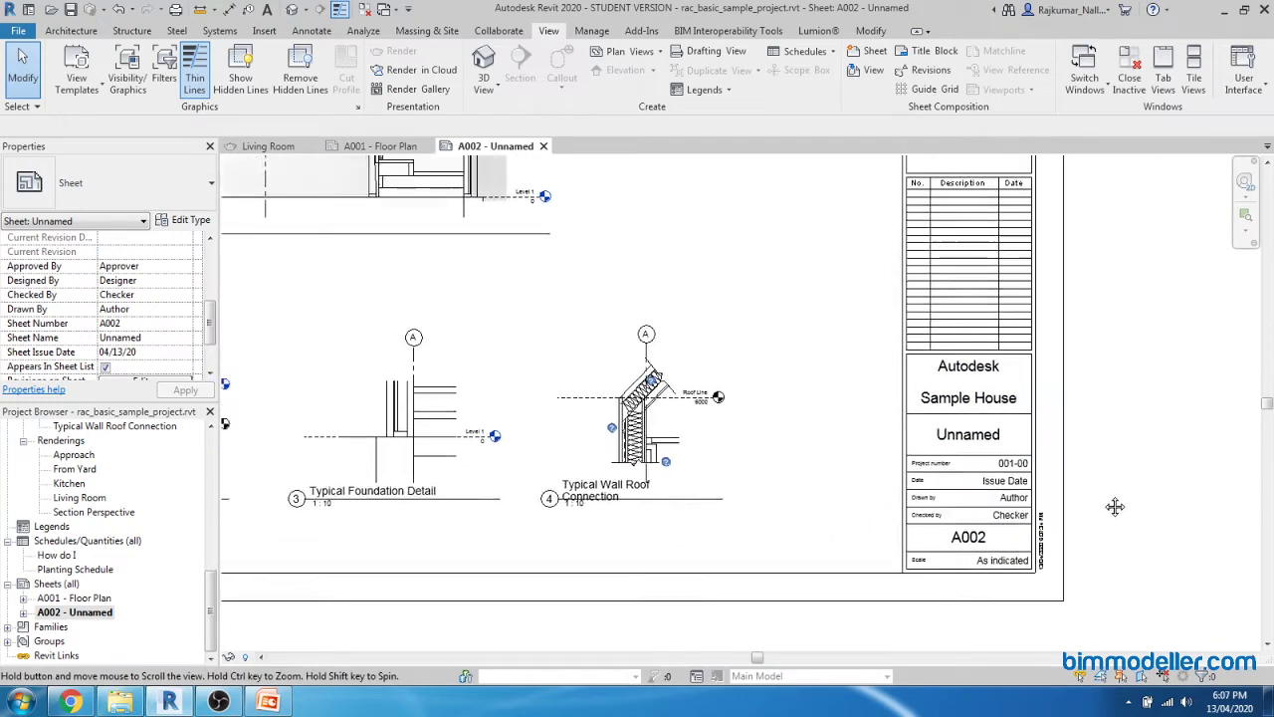
Select the title block and change its Sheet Name to 'Detail View'.
{"action": "left_click", "coordinate": [965, 423]}
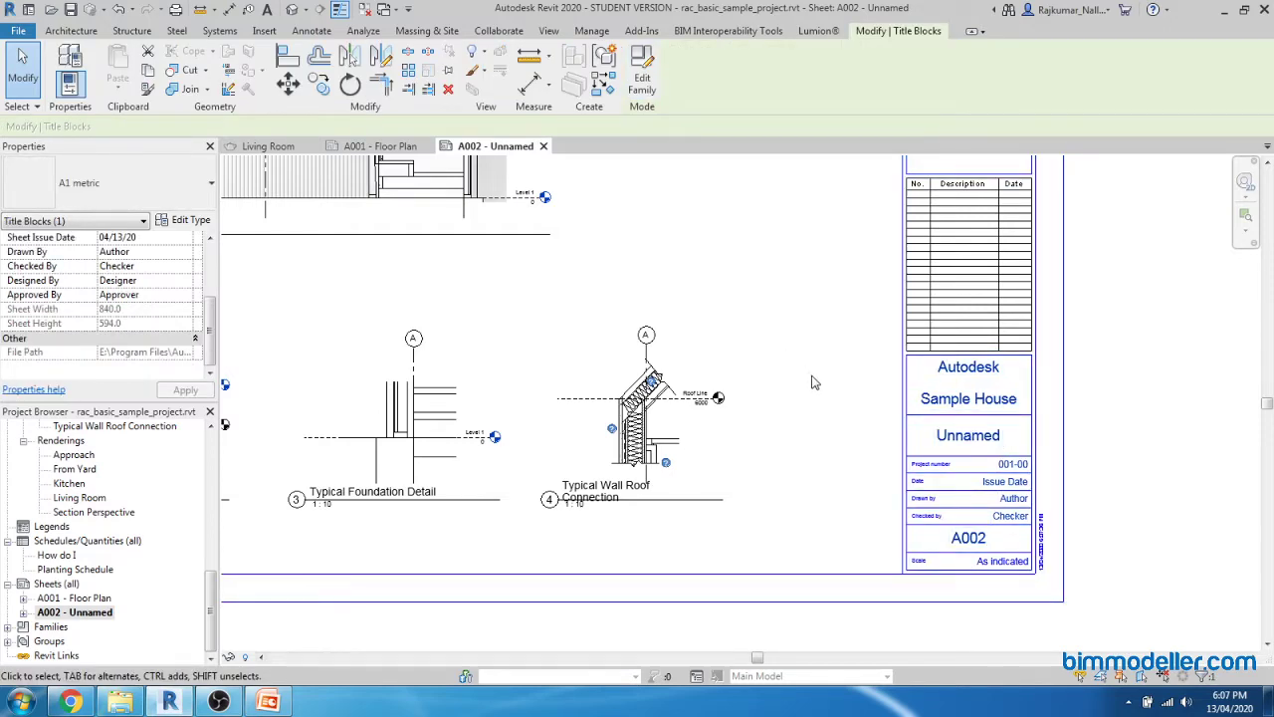
{"action": "scroll", "coordinate": [811, 382], "scroll_direction": "down", "scroll_amount": 2}
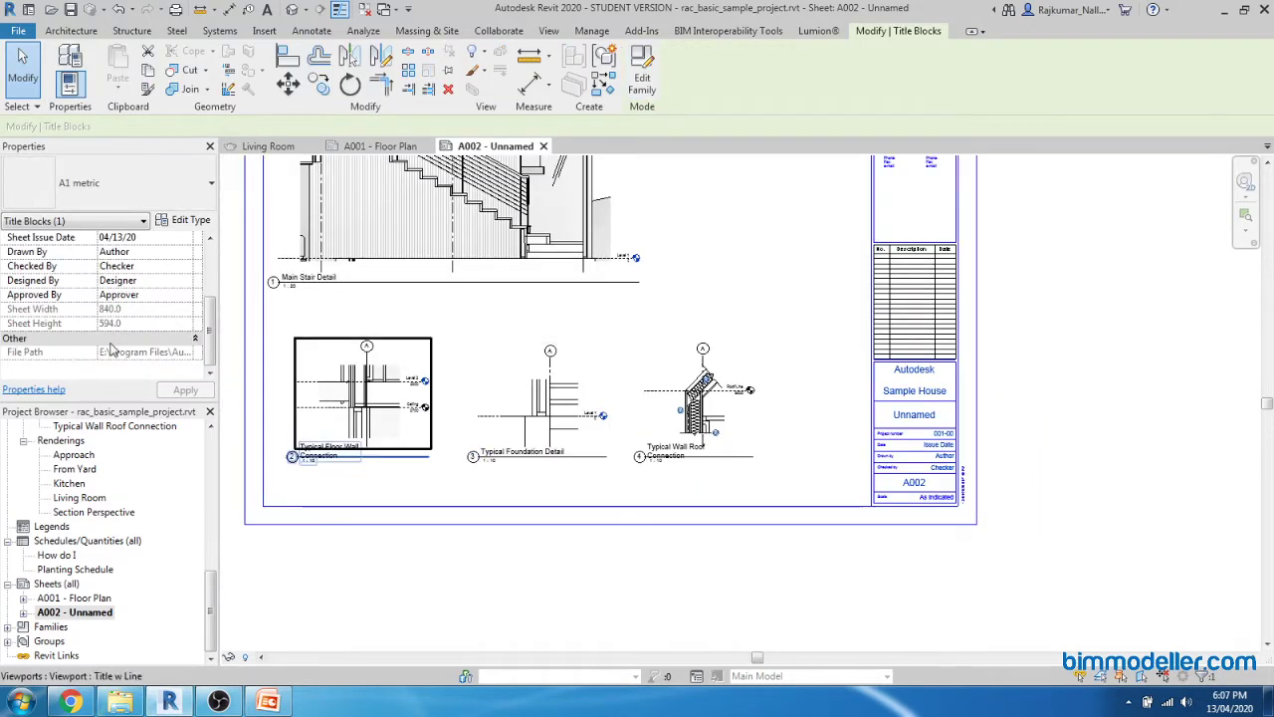
{"action": "scroll", "coordinate": [212, 342], "scroll_direction": "up", "scroll_amount": 3}
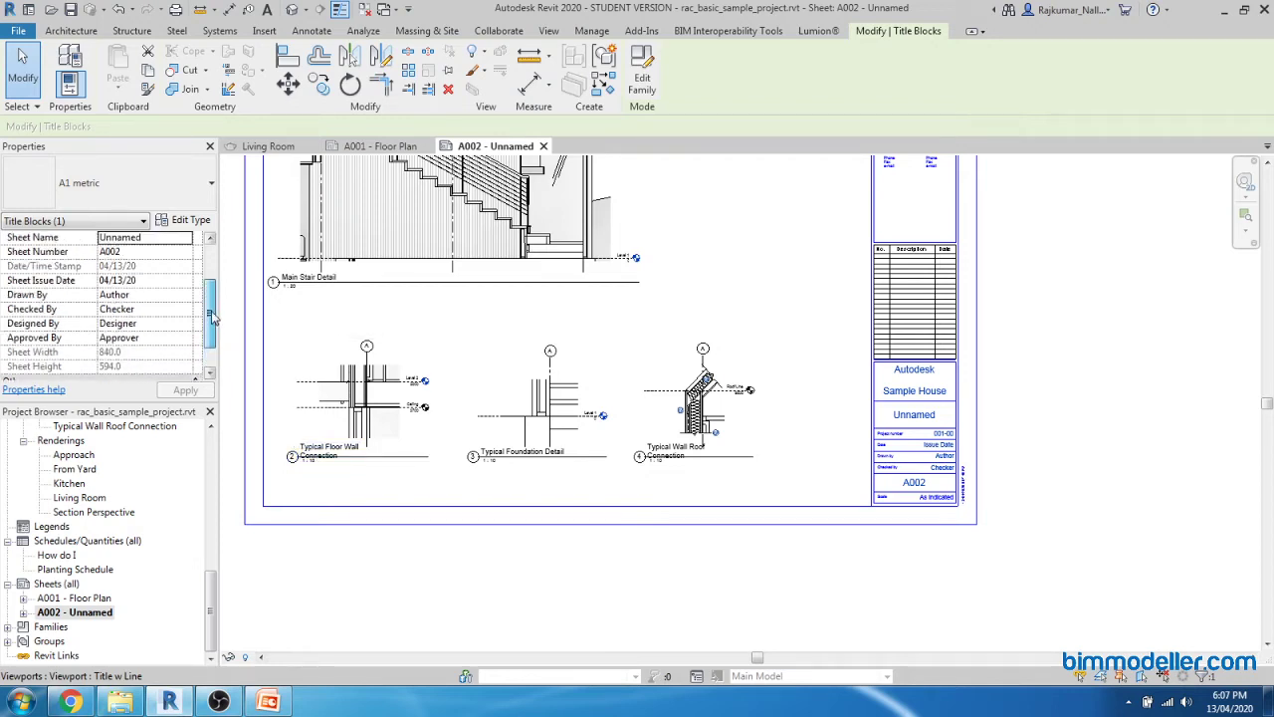
{"action": "left_click", "coordinate": [154, 251]}
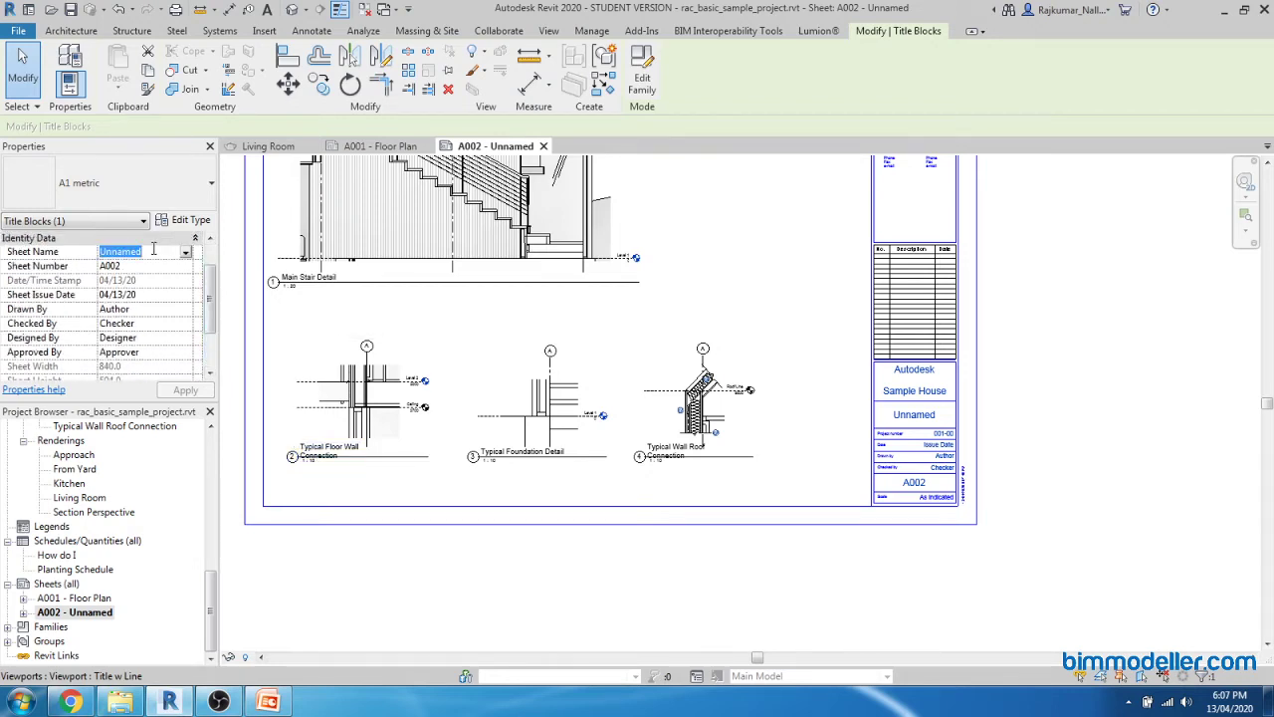
{"action": "type", "text": "Detail View"}
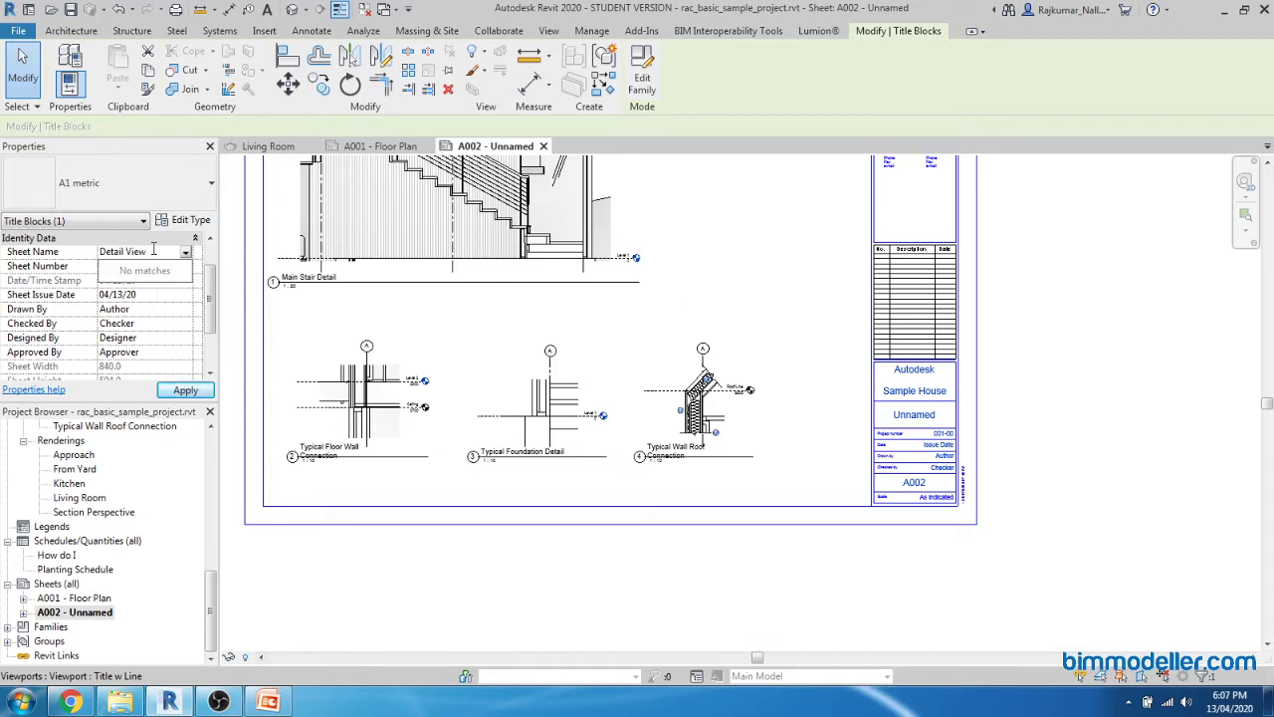
{"action": "key", "text": "Return"}
{"action": "left_click", "coordinate": [697, 565]}
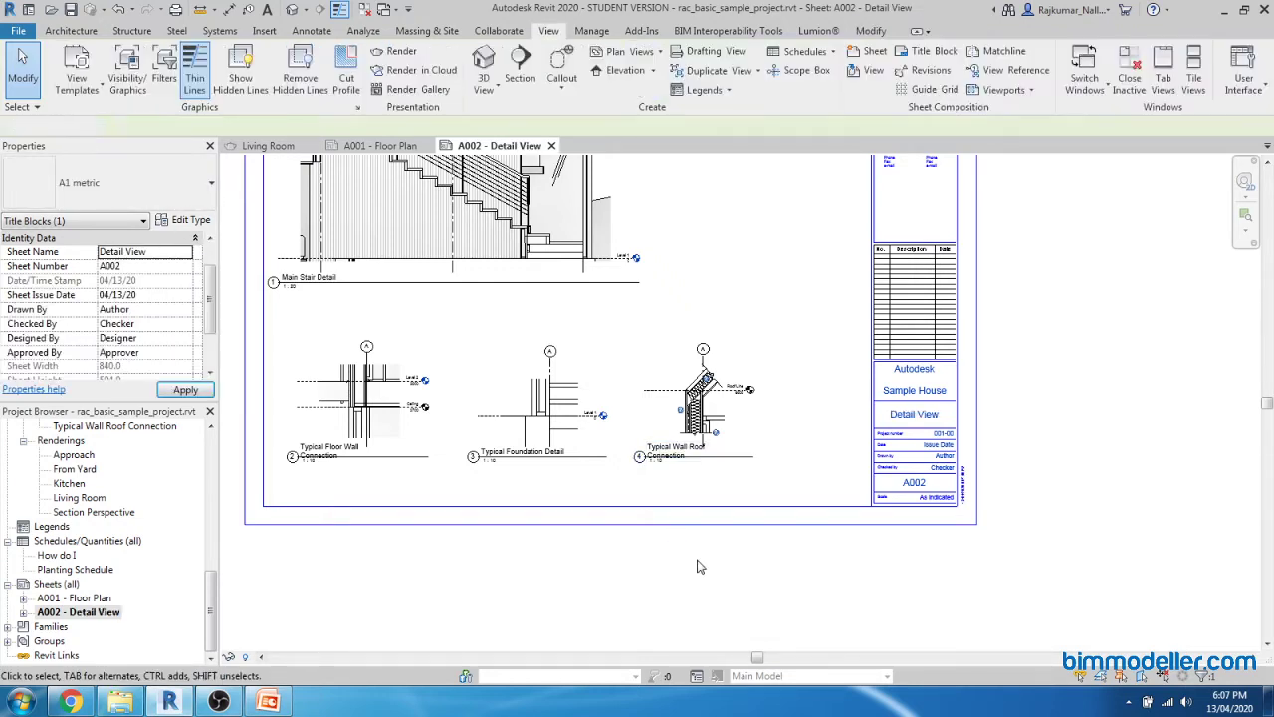
Create a new sheet from the A1 metric title block.
{"action": "right_click", "coordinate": [41, 585]}
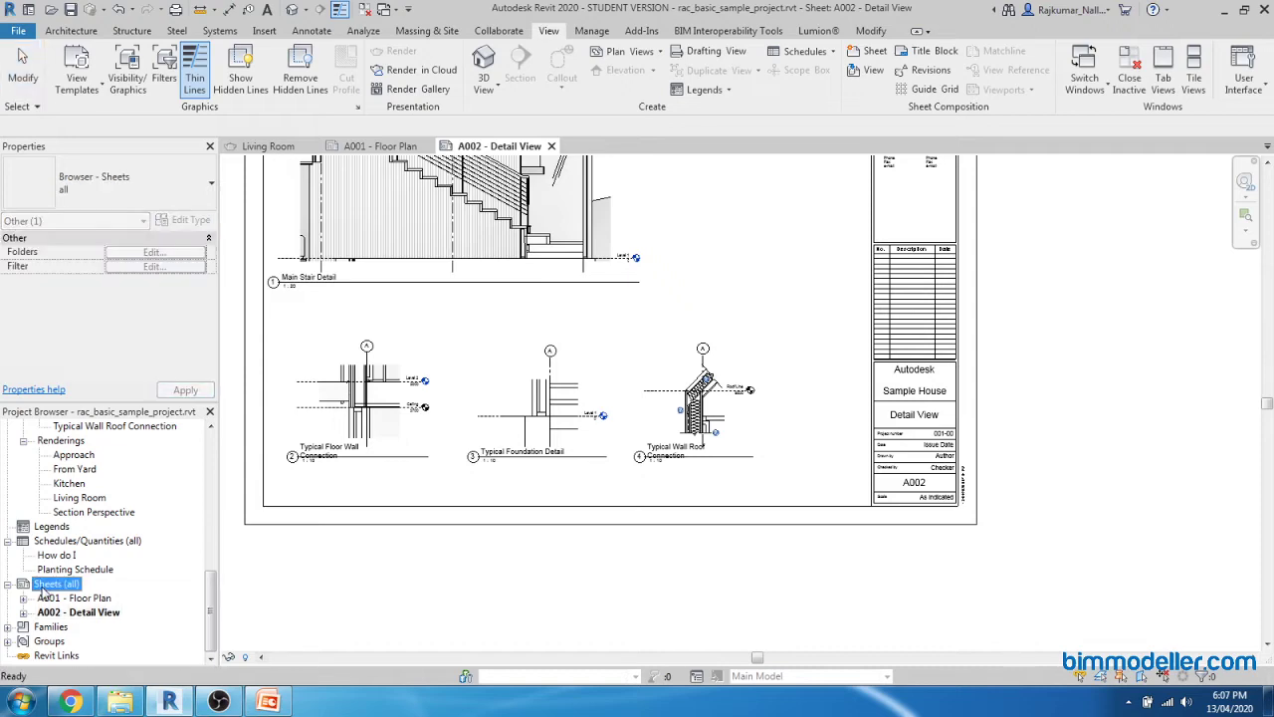
{"action": "left_click", "coordinate": [95, 455]}
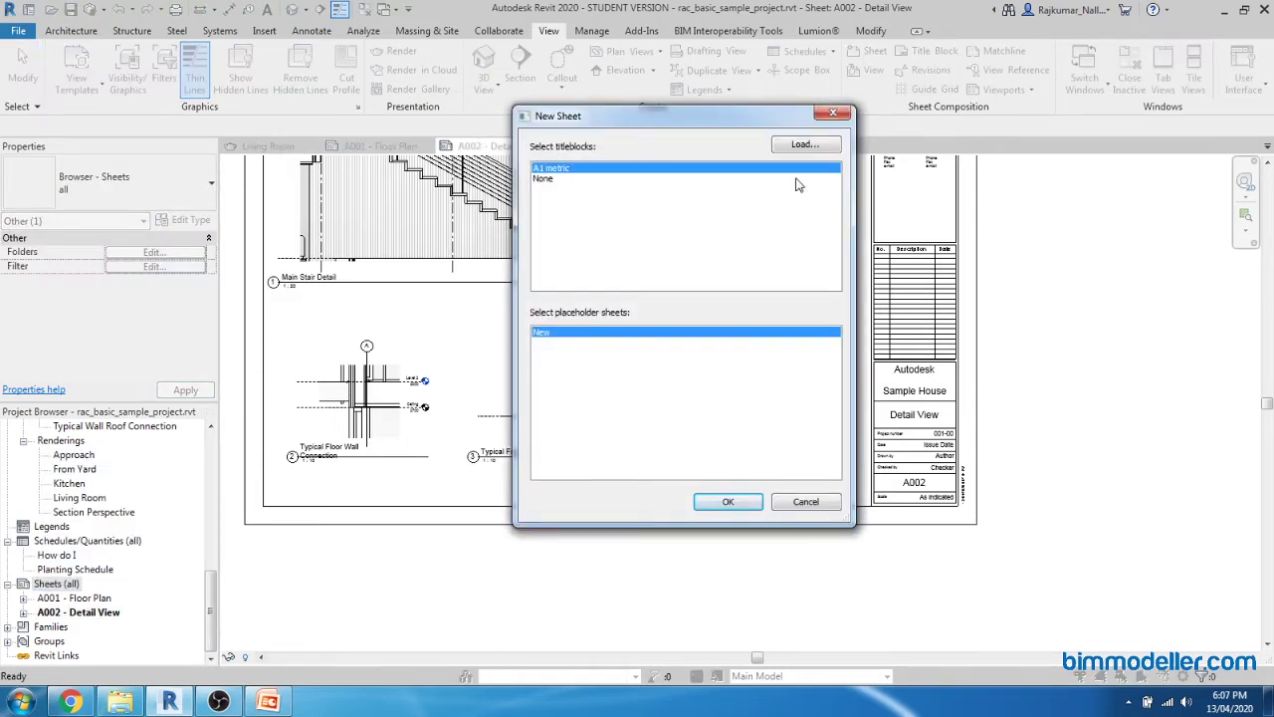
{"action": "left_click", "coordinate": [728, 502]}
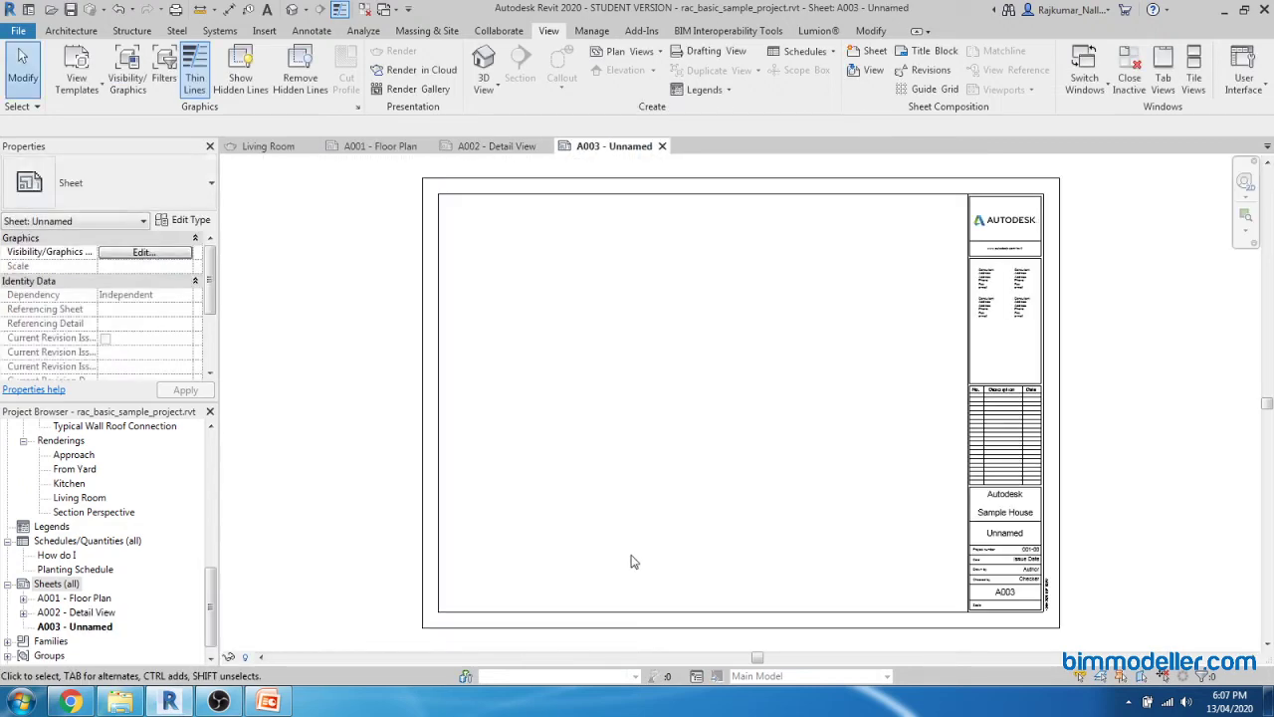
Rename the new sheet A003 to 'Schedules'.
{"action": "left_click", "coordinate": [76, 628]}
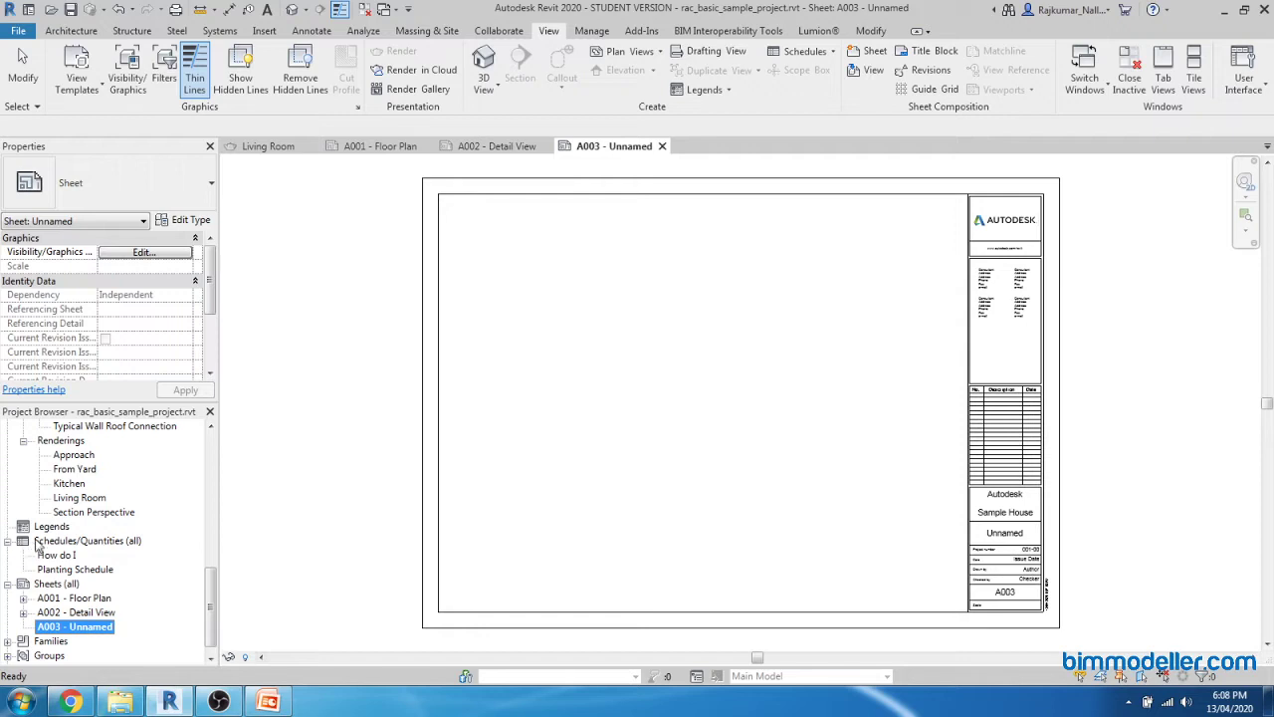
{"action": "key", "text": "F2"}
{"action": "key", "text": "Tab"}
{"action": "type", "text": "Re"}
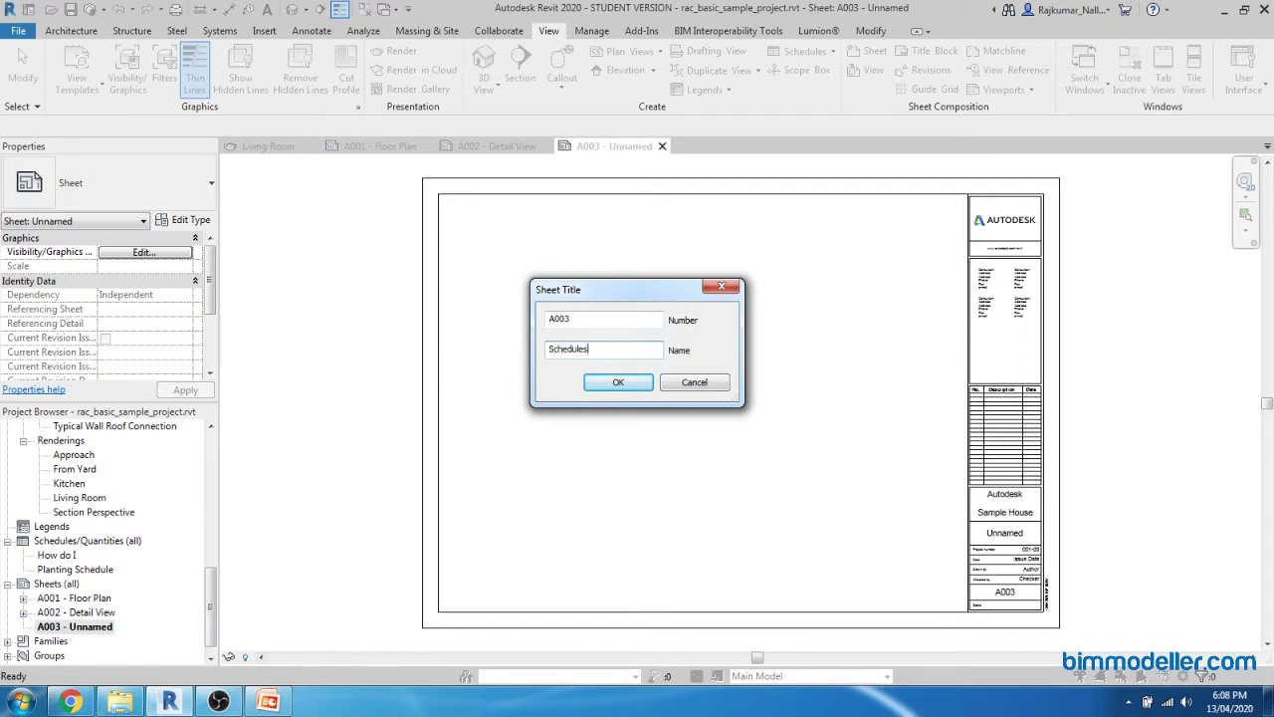
Confirm the Schedules name and place the Planting Schedule at the top-left of A003.
{"action": "left_click", "coordinate": [617, 382]}
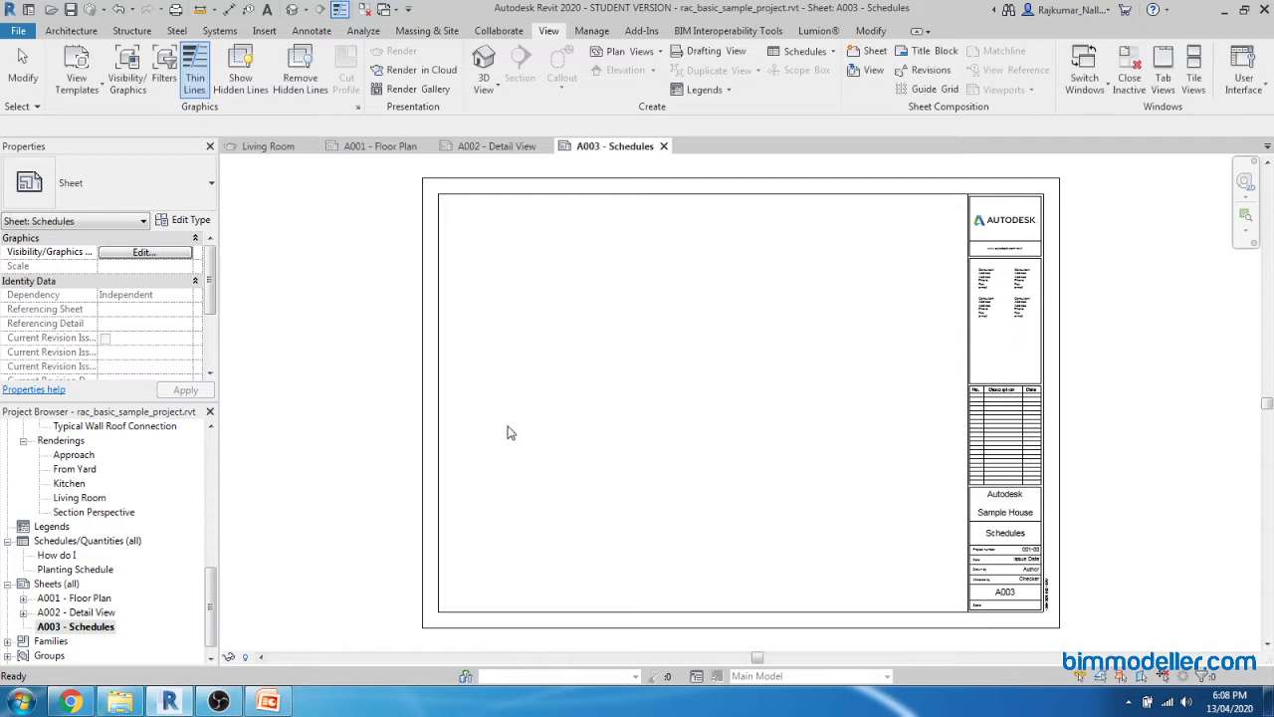
{"action": "left_click", "coordinate": [71, 575]}
{"action": "left_click_drag", "start_coordinate": [71, 575], "coordinate": [622, 438]}
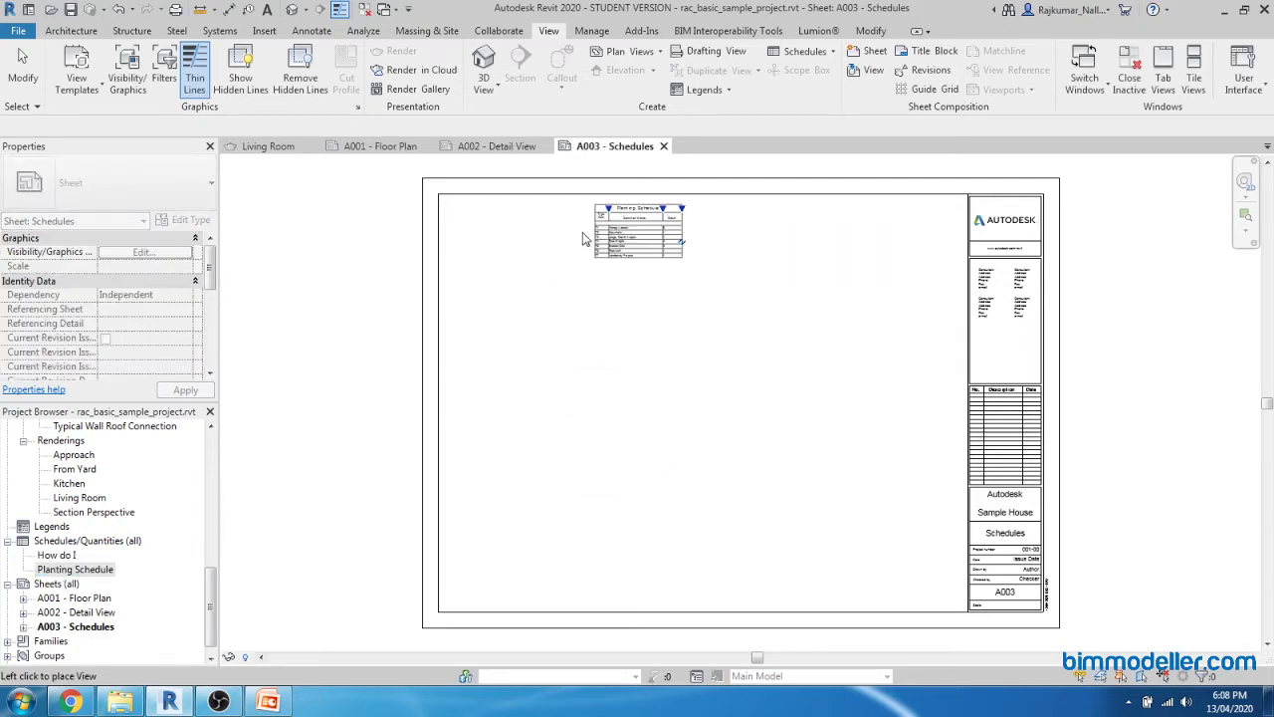
{"action": "left_click", "coordinate": [488, 241]}
Place the How do I schedule below the Planting Schedule.
{"action": "left_click", "coordinate": [55, 554]}
{"action": "left_click_drag", "start_coordinate": [57, 563], "coordinate": [597, 428]}
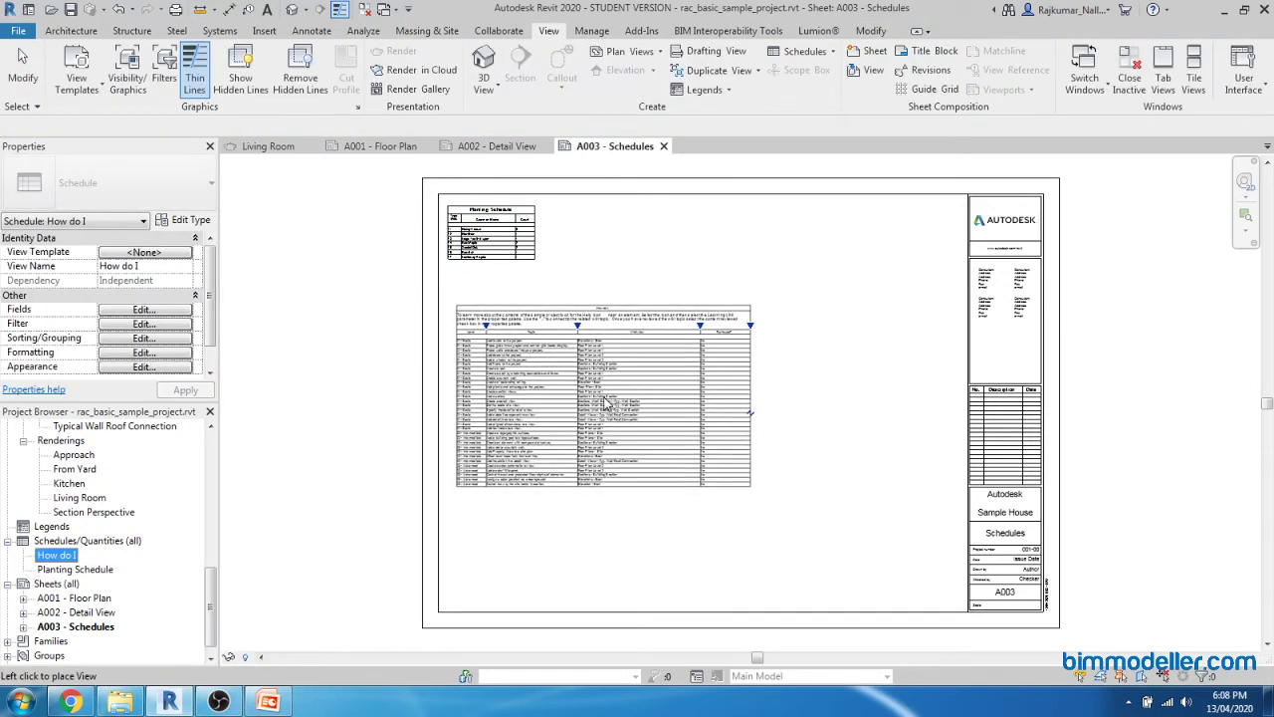
{"action": "left_click", "coordinate": [594, 387]}
{"action": "left_click", "coordinate": [662, 523]}
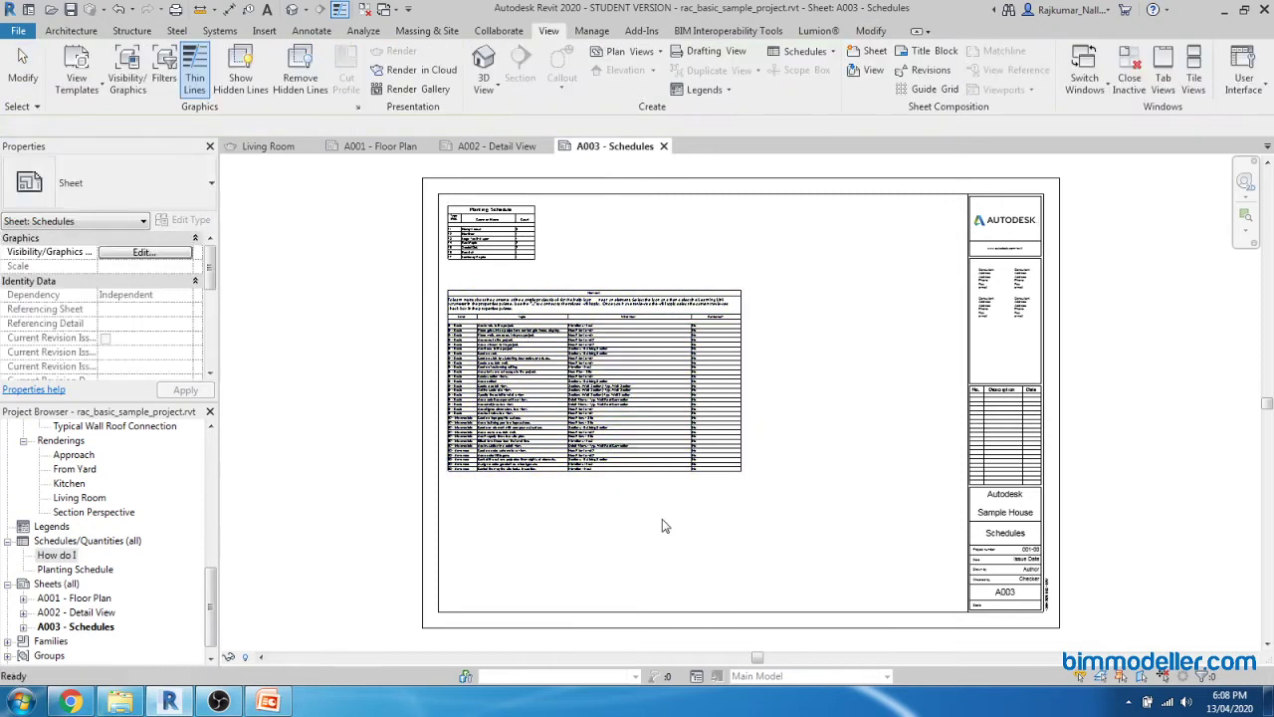
Move the How do I schedule lower on the sheet.
{"action": "scroll", "coordinate": [518, 388], "scroll_direction": "up", "scroll_amount": 2}
{"action": "scroll", "coordinate": [466, 317], "scroll_direction": "up", "scroll_amount": 2}
{"action": "scroll", "coordinate": [492, 503], "scroll_direction": "down", "scroll_amount": 4}
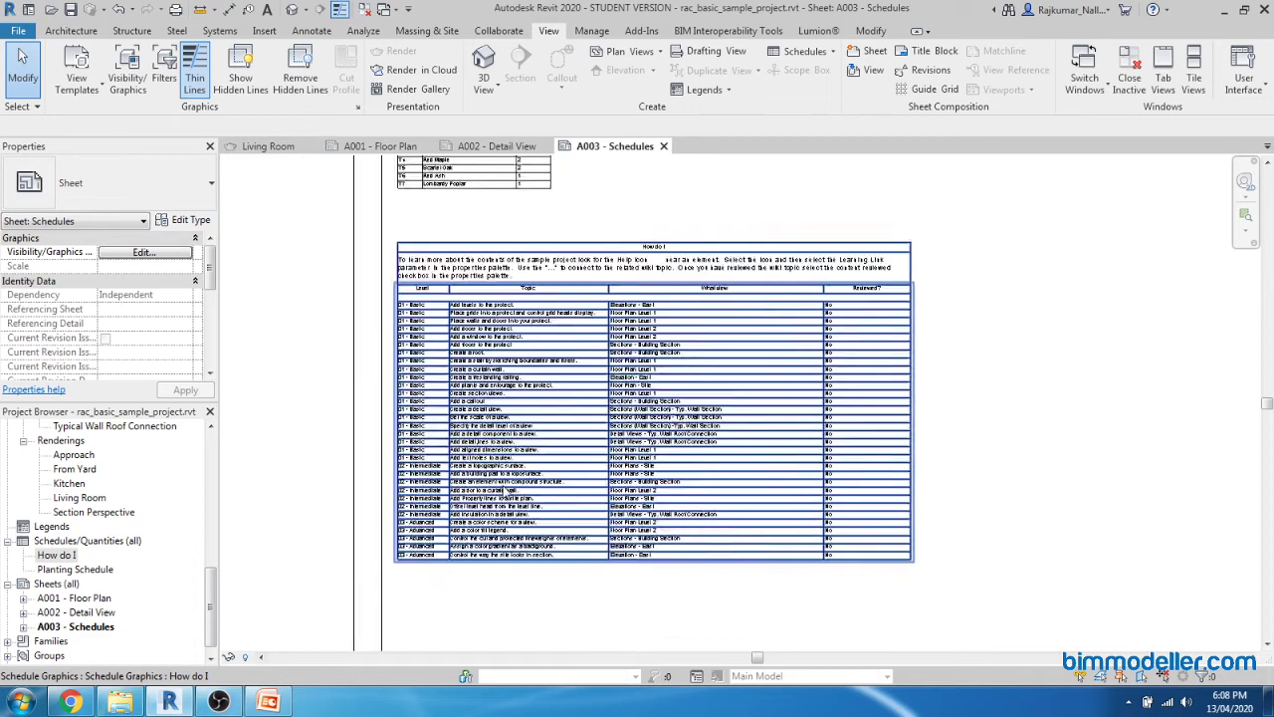
{"action": "scroll", "coordinate": [565, 589], "scroll_direction": "up", "scroll_amount": 1}
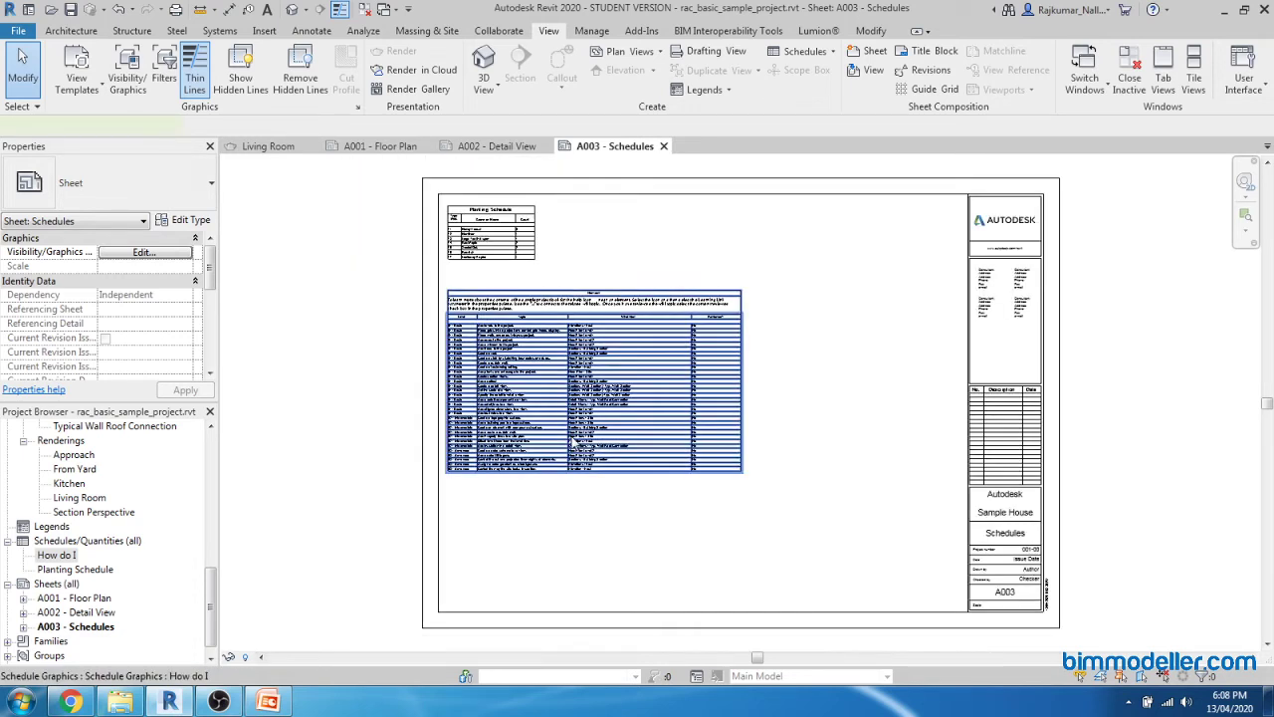
{"action": "left_click", "coordinate": [579, 491]}
{"action": "left_click_drag", "start_coordinate": [578, 493], "coordinate": [583, 510]}
{"action": "left_click", "coordinate": [73, 454]}
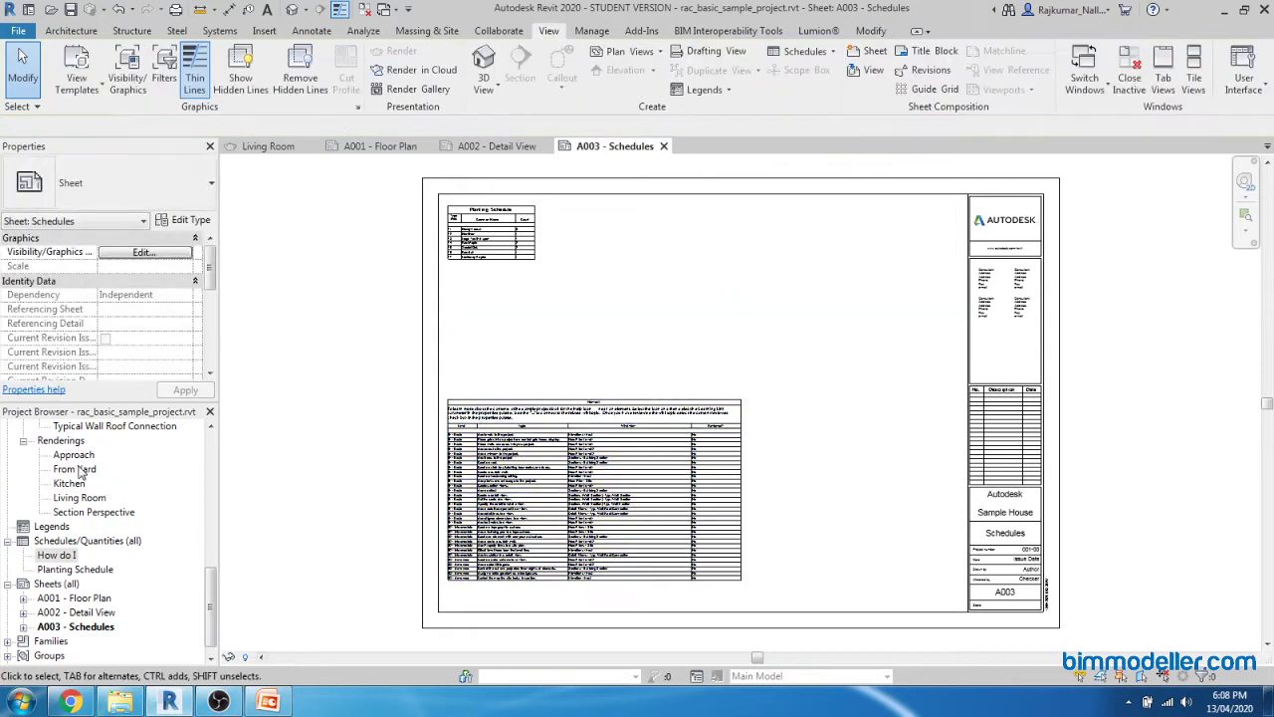
Place the Approach rendering above the How do I schedule.
{"action": "left_click_drag", "start_coordinate": [741, 312], "coordinate": [737, 309]}
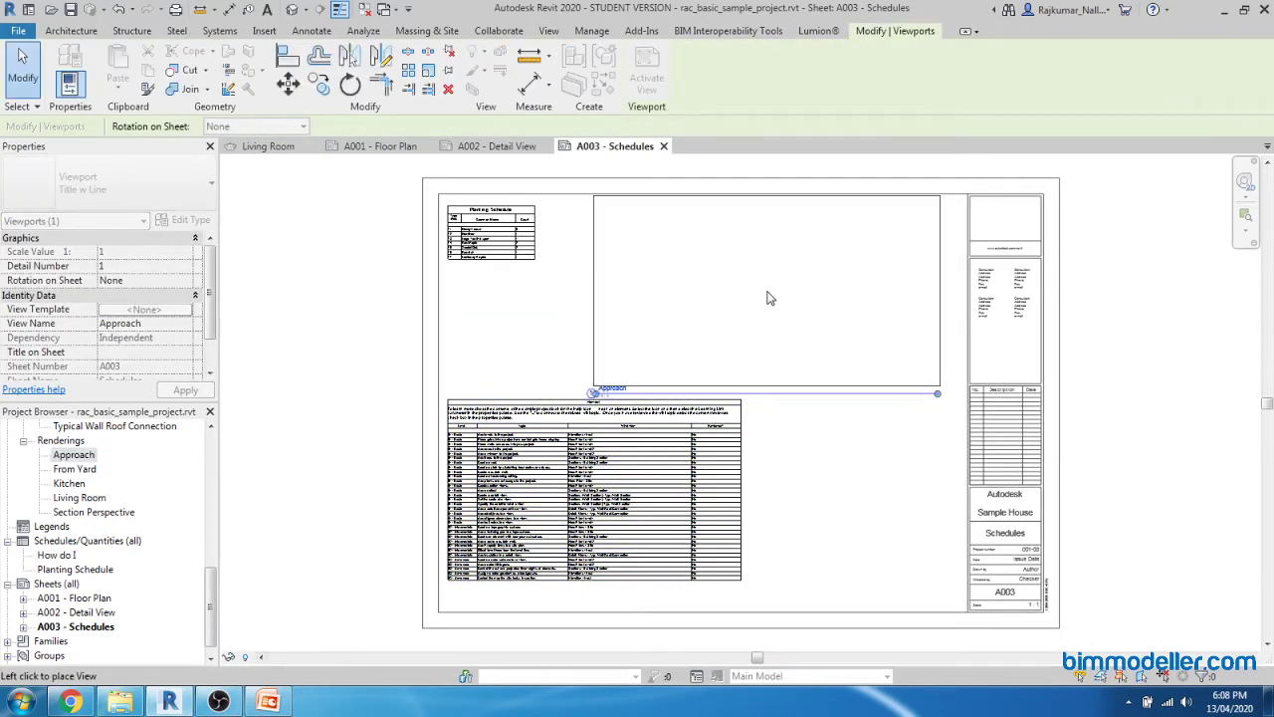
{"action": "left_click", "coordinate": [768, 295]}
{"action": "key", "text": "Escape"}
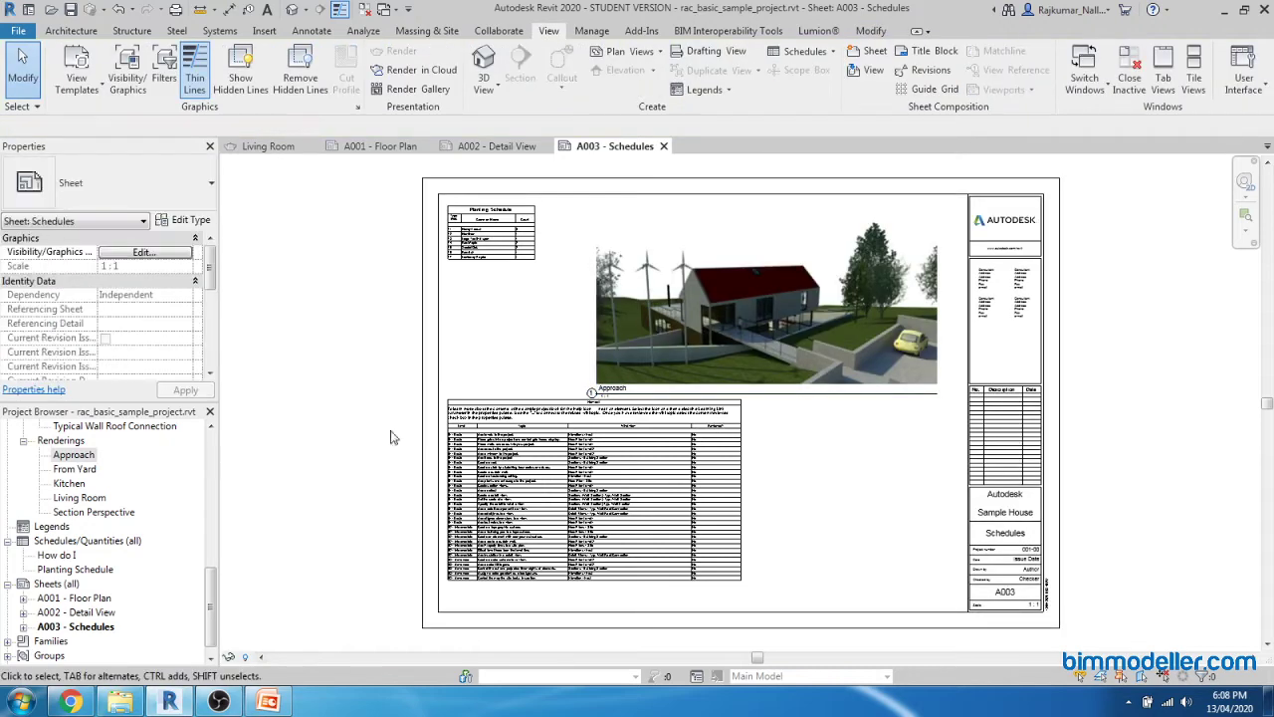
Move the Planting Schedule right of the image and the Approach view to the top-left.
{"action": "left_click", "coordinate": [493, 241]}
{"action": "left_click_drag", "start_coordinate": [497, 239], "coordinate": [929, 428]}
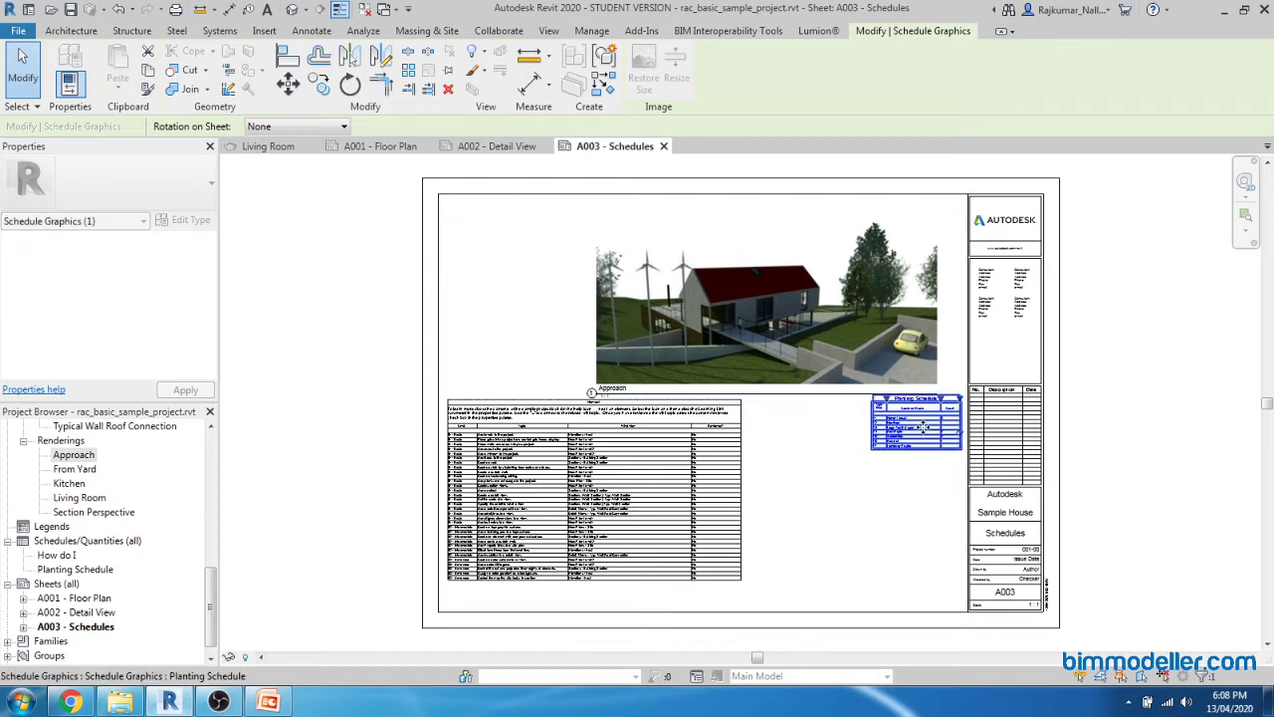
{"action": "left_click", "coordinate": [789, 319]}
{"action": "left_click_drag", "start_coordinate": [788, 318], "coordinate": [645, 329]}
{"action": "key", "text": "Escape"}
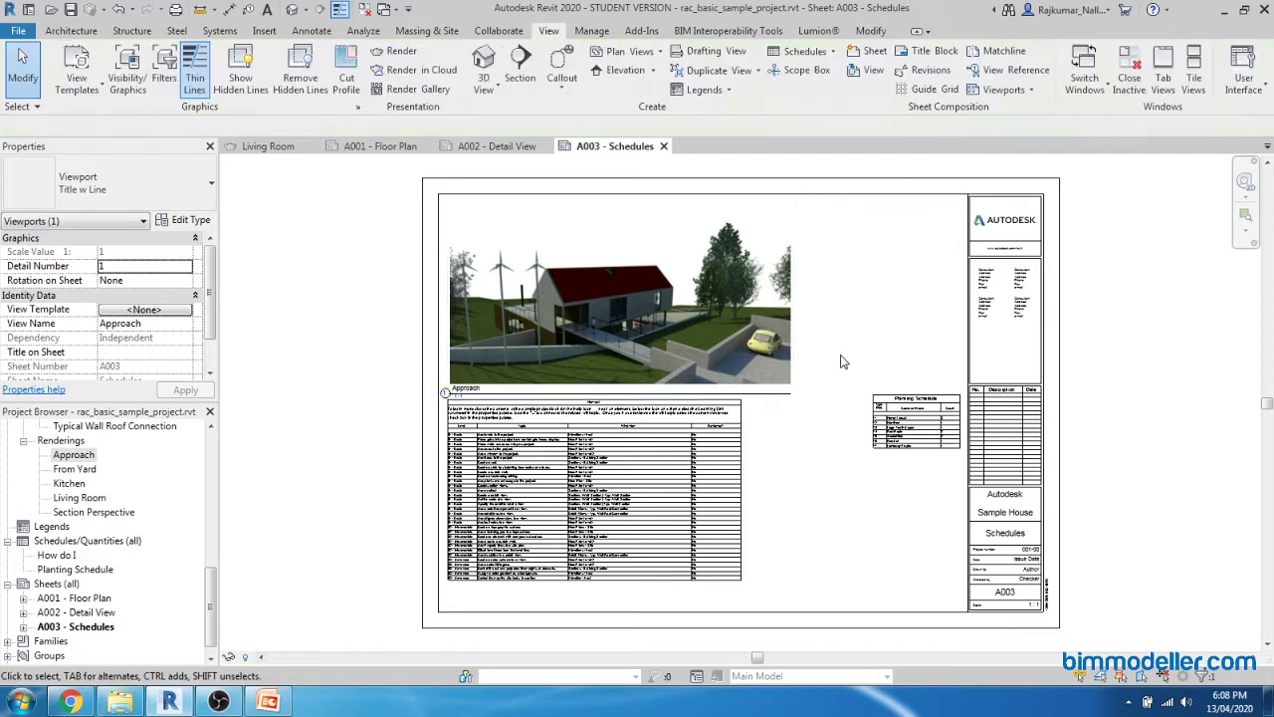
{"action": "left_click", "coordinate": [749, 373]}
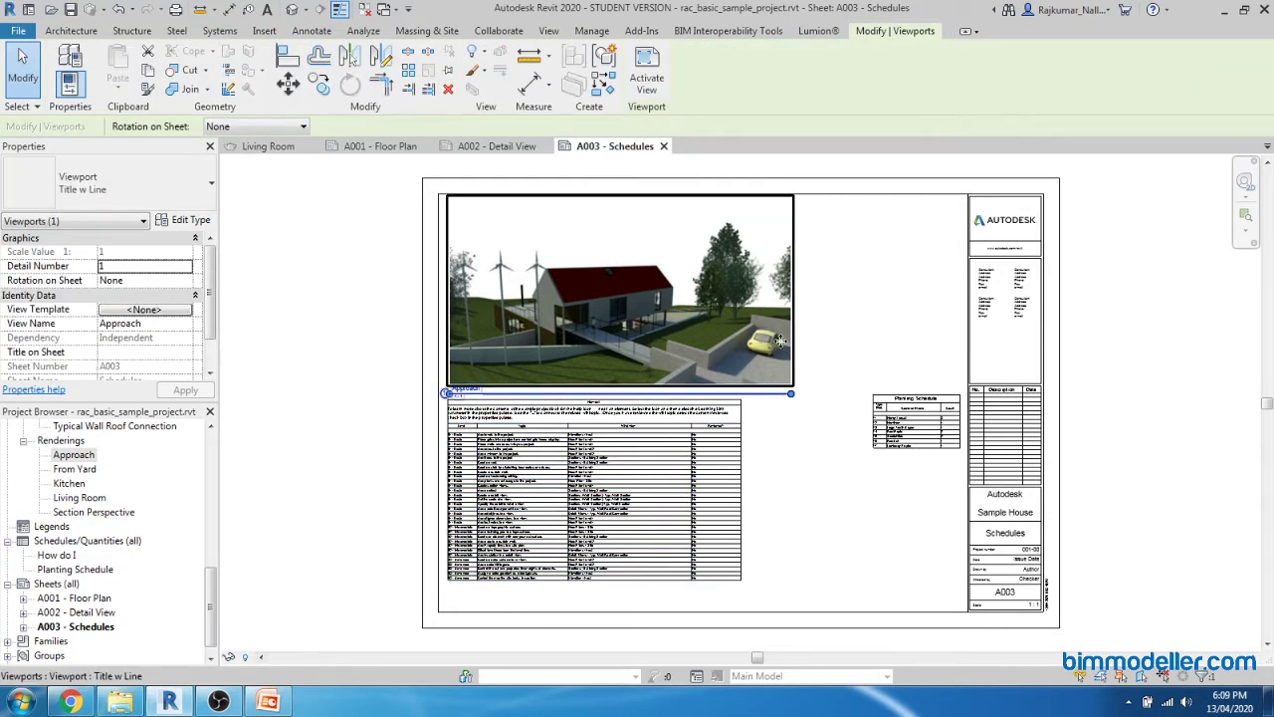
{"action": "left_click", "coordinate": [831, 339]}
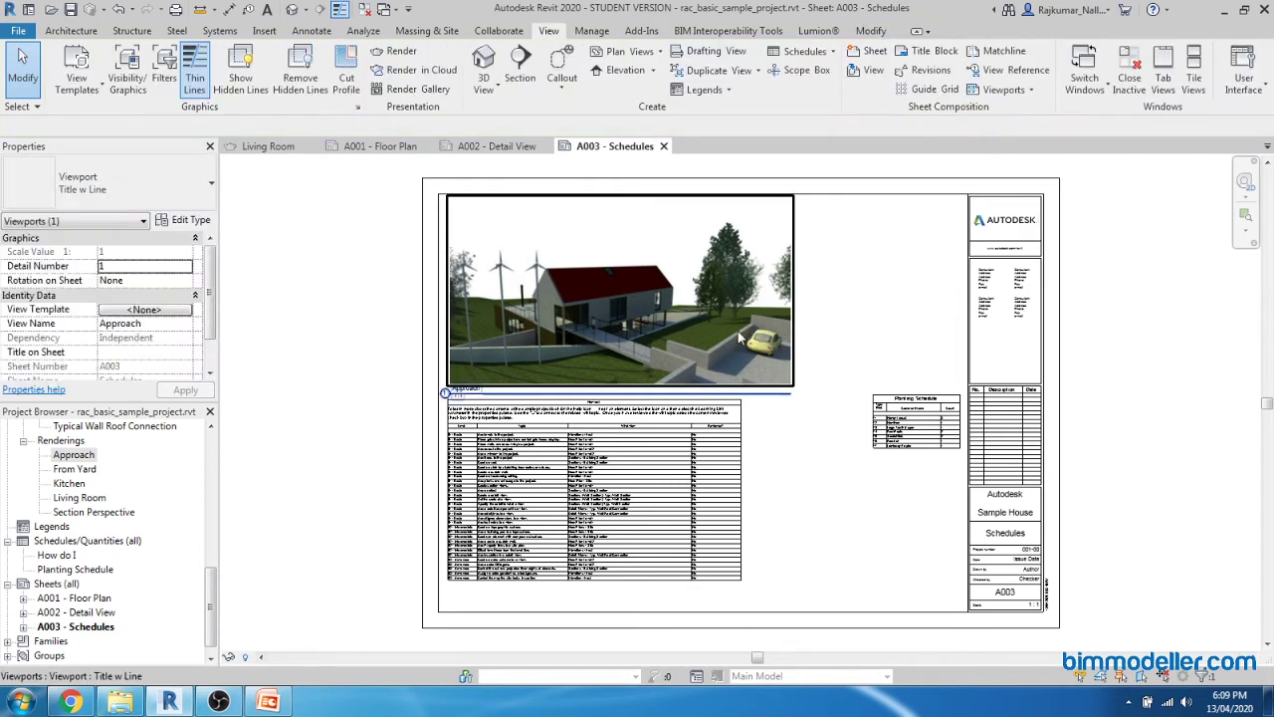
Place the Kitchen rendering beside the Approach image.
{"action": "left_click", "coordinate": [75, 469]}
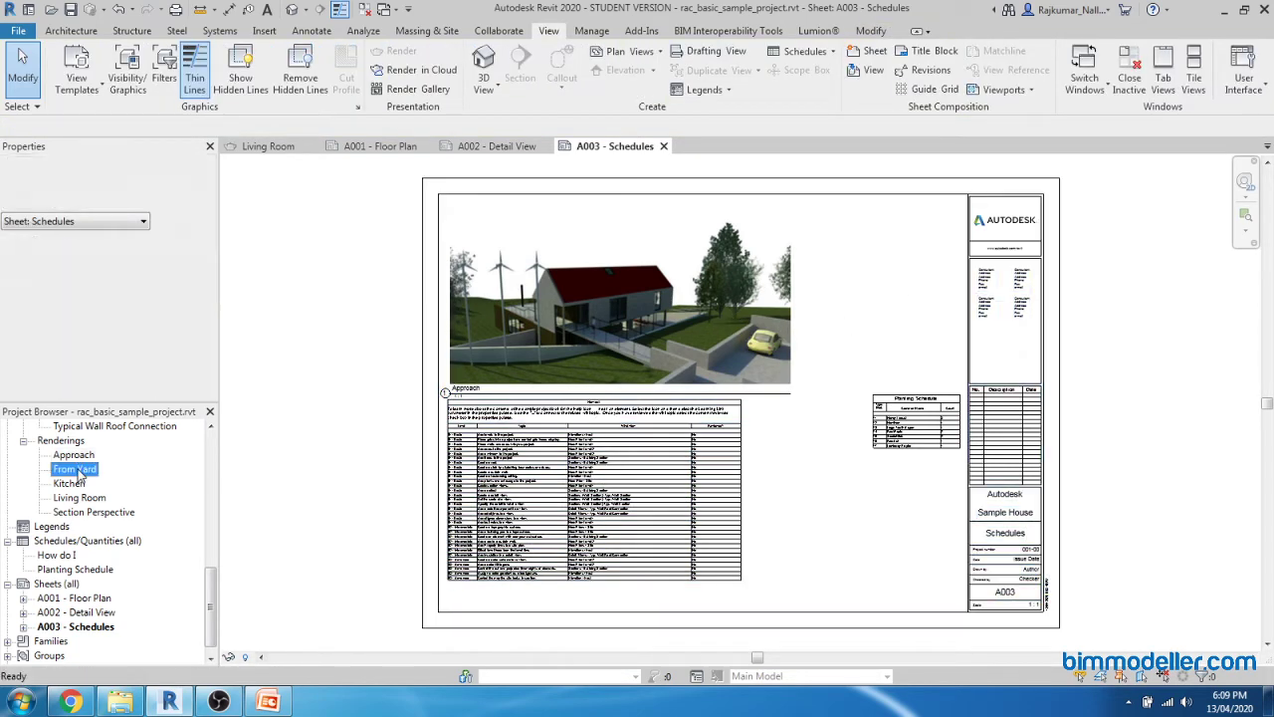
{"action": "left_click", "coordinate": [70, 483]}
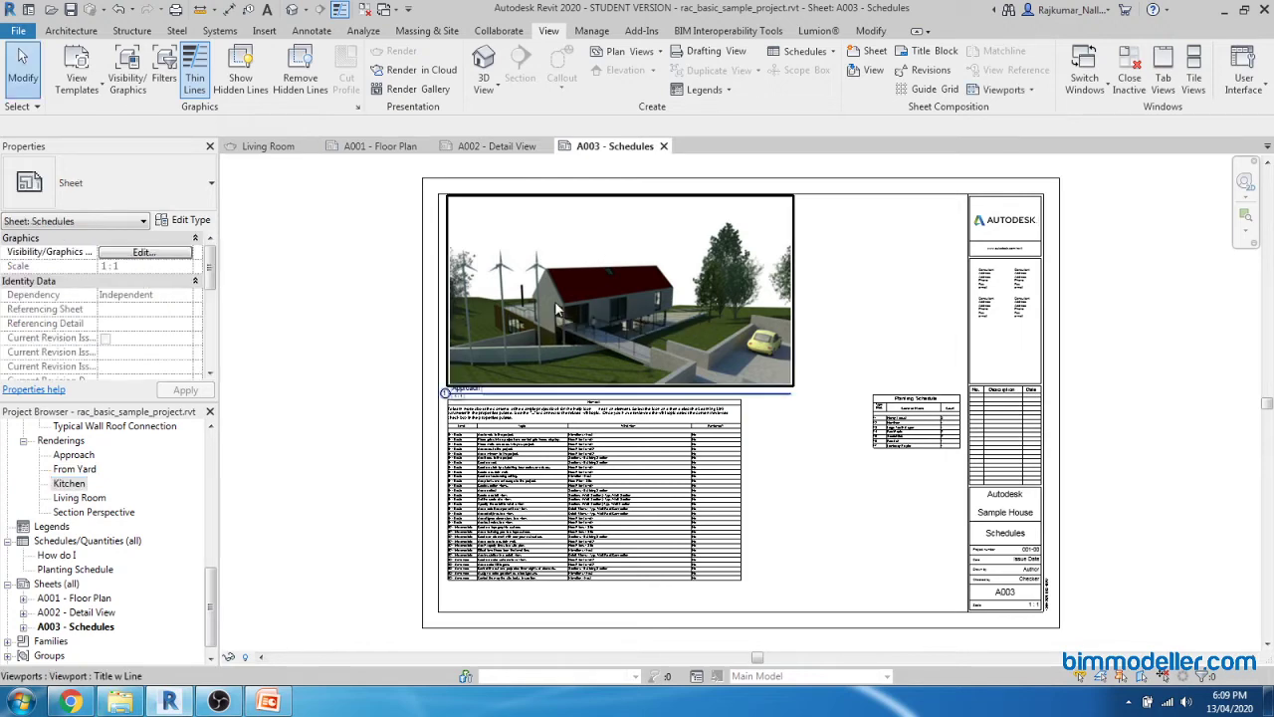
{"action": "left_click", "coordinate": [517, 334]}
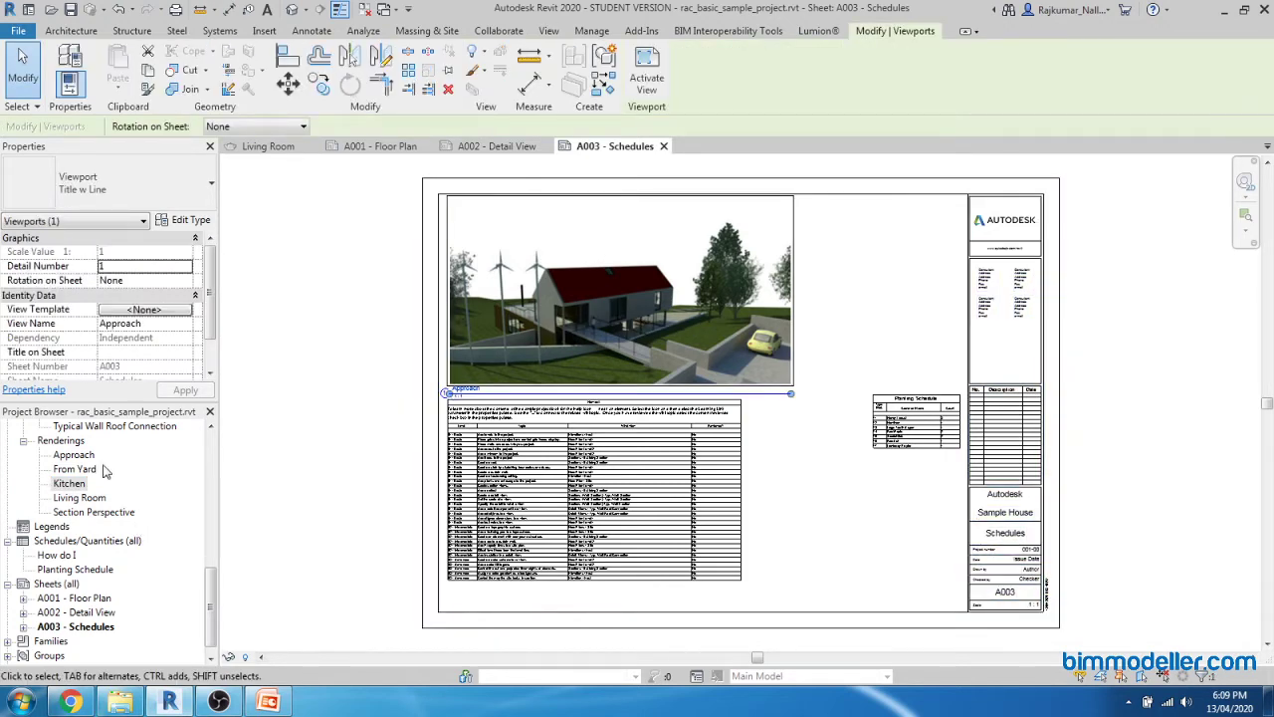
{"action": "left_click_drag", "start_coordinate": [75, 486], "coordinate": [774, 503]}
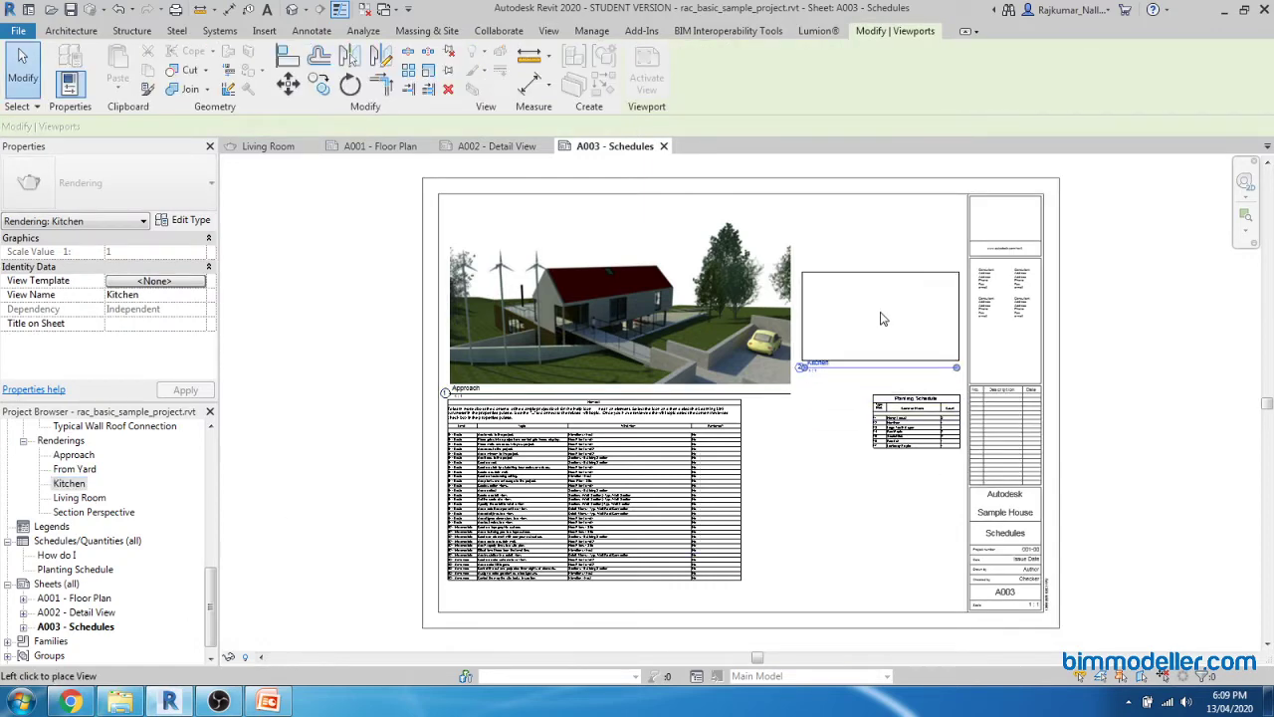
{"action": "left_click", "coordinate": [881, 307]}
{"action": "key", "text": "Escape"}
Move the Planting Schedule next to the large schedule.
{"action": "left_click", "coordinate": [916, 416]}
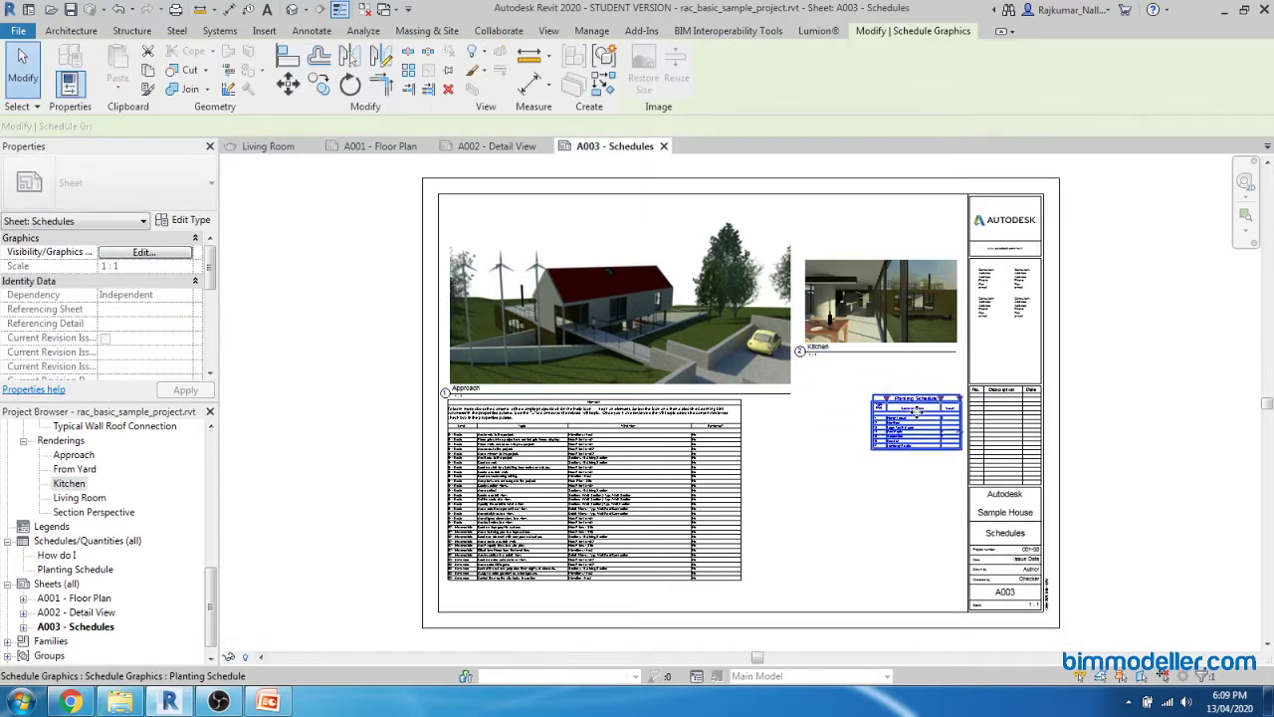
{"action": "left_click_drag", "start_coordinate": [916, 416], "coordinate": [792, 419]}
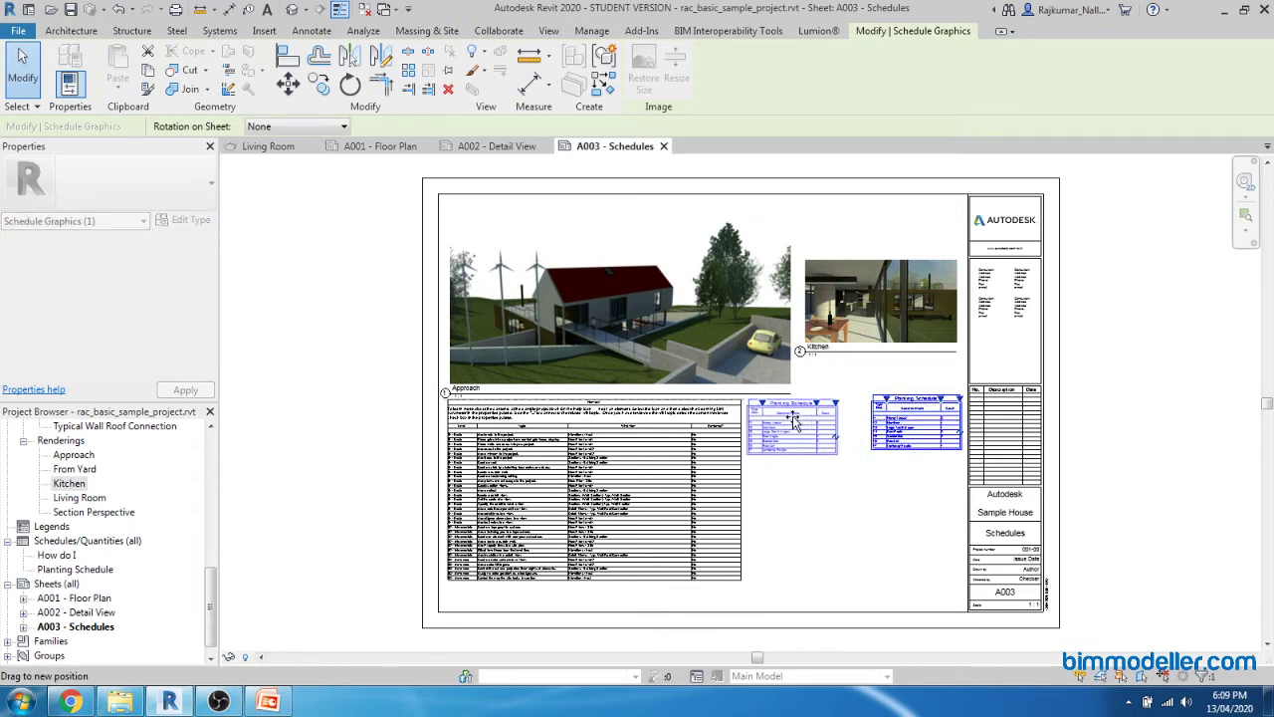
{"action": "left_click", "coordinate": [833, 487]}
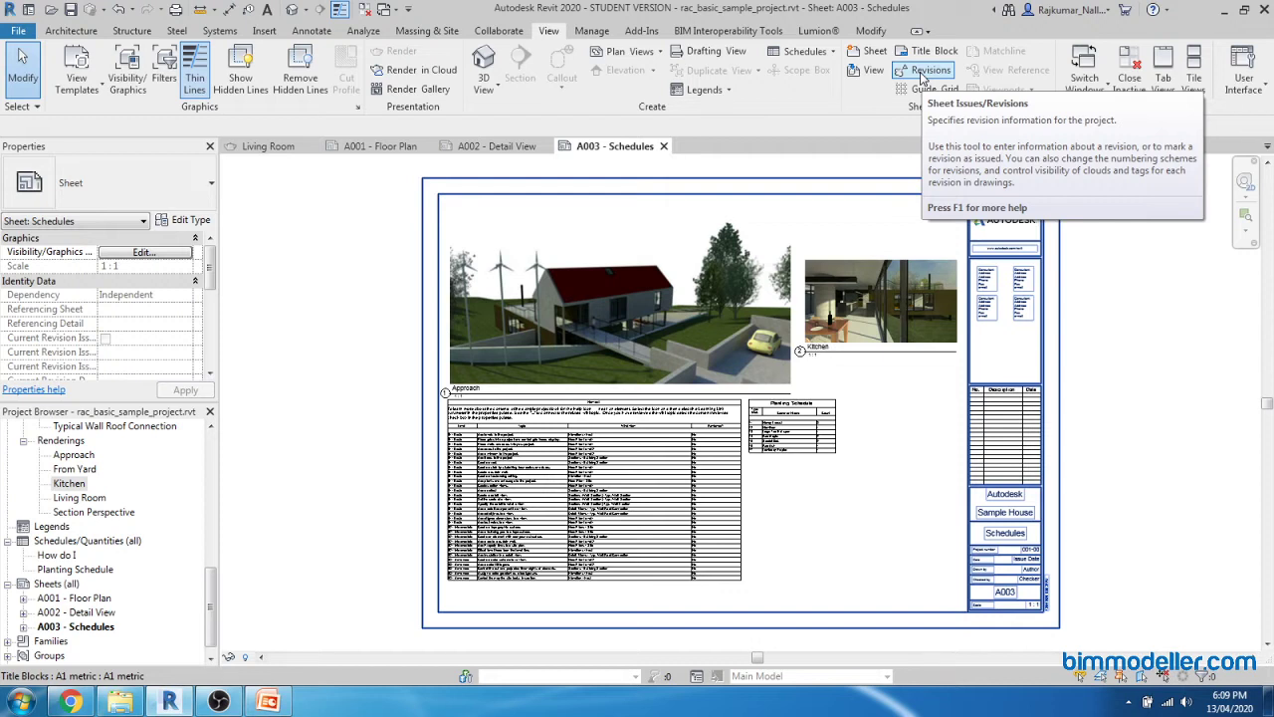
{"action": "left_click", "coordinate": [921, 71]}
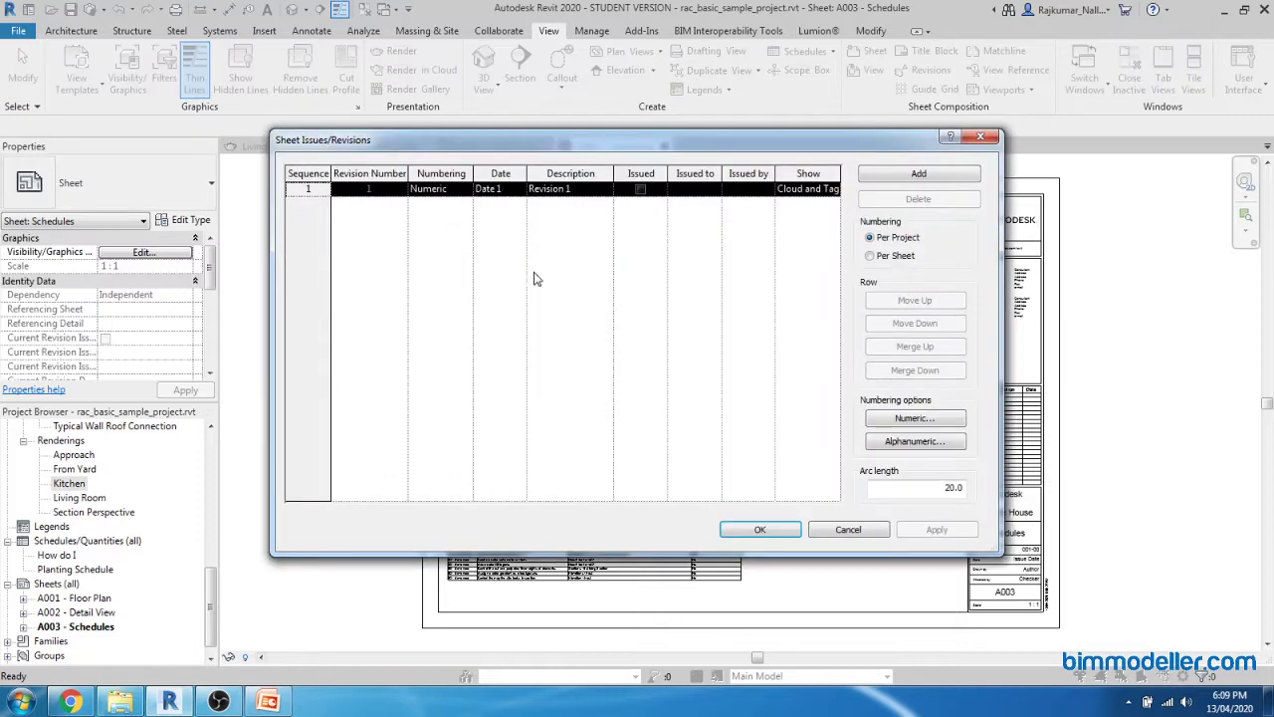
{"action": "key", "text": "Return"}
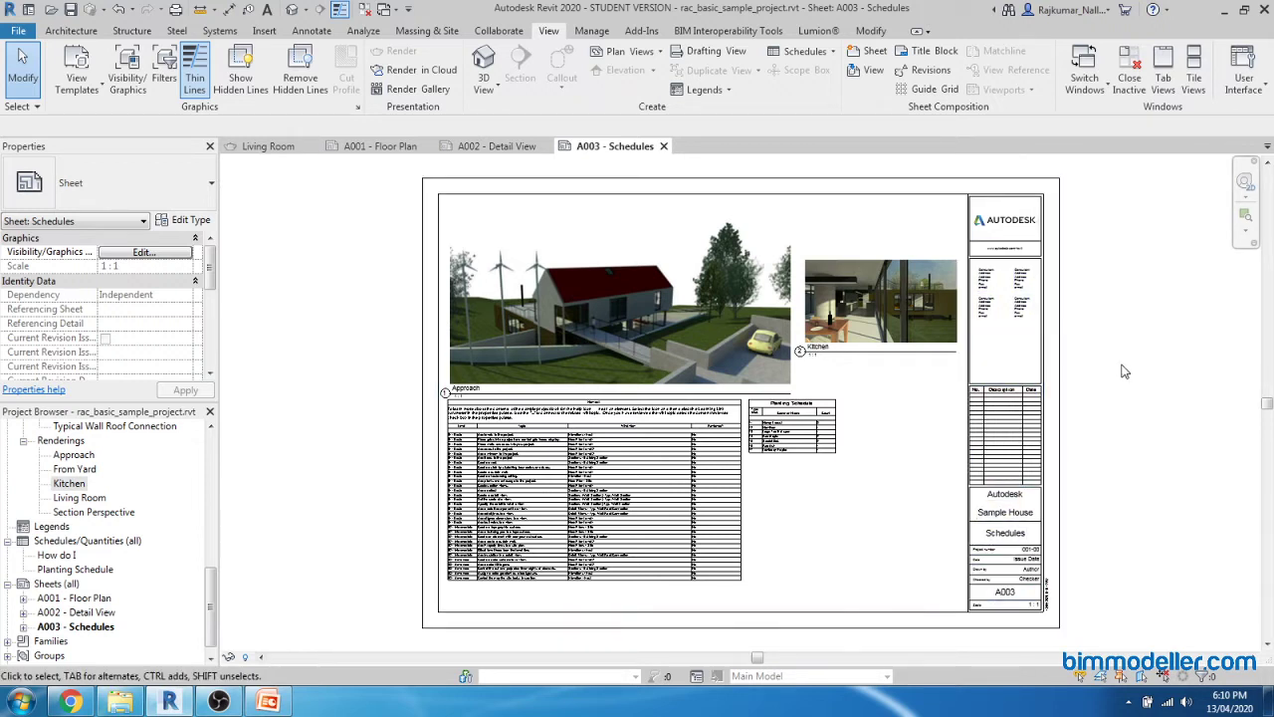
{"action": "middle_click_drag", "start_coordinate": [1115, 378], "coordinate": [1090, 379]}
Open Print with PDF Writer - bioPDF as printer and Selected views/sheets as the range.
{"action": "left_click", "coordinate": [18, 31]}
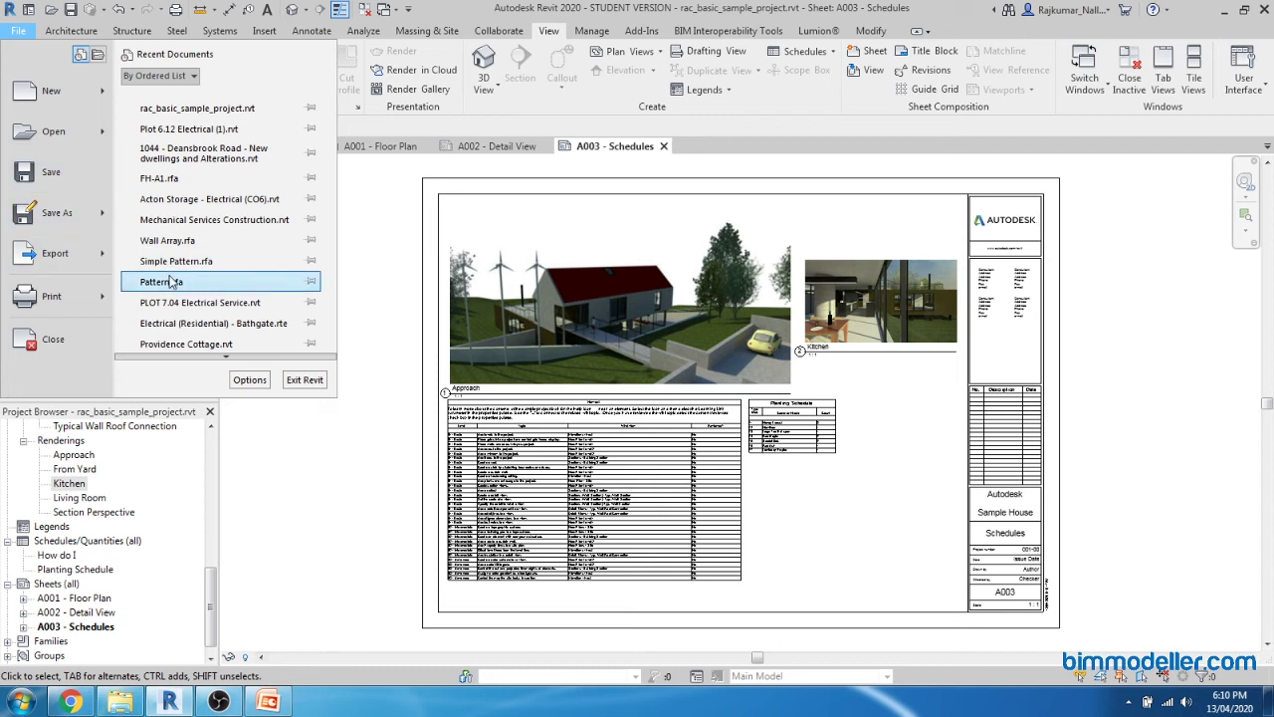
{"action": "mouse_move", "coordinate": [79, 307]}
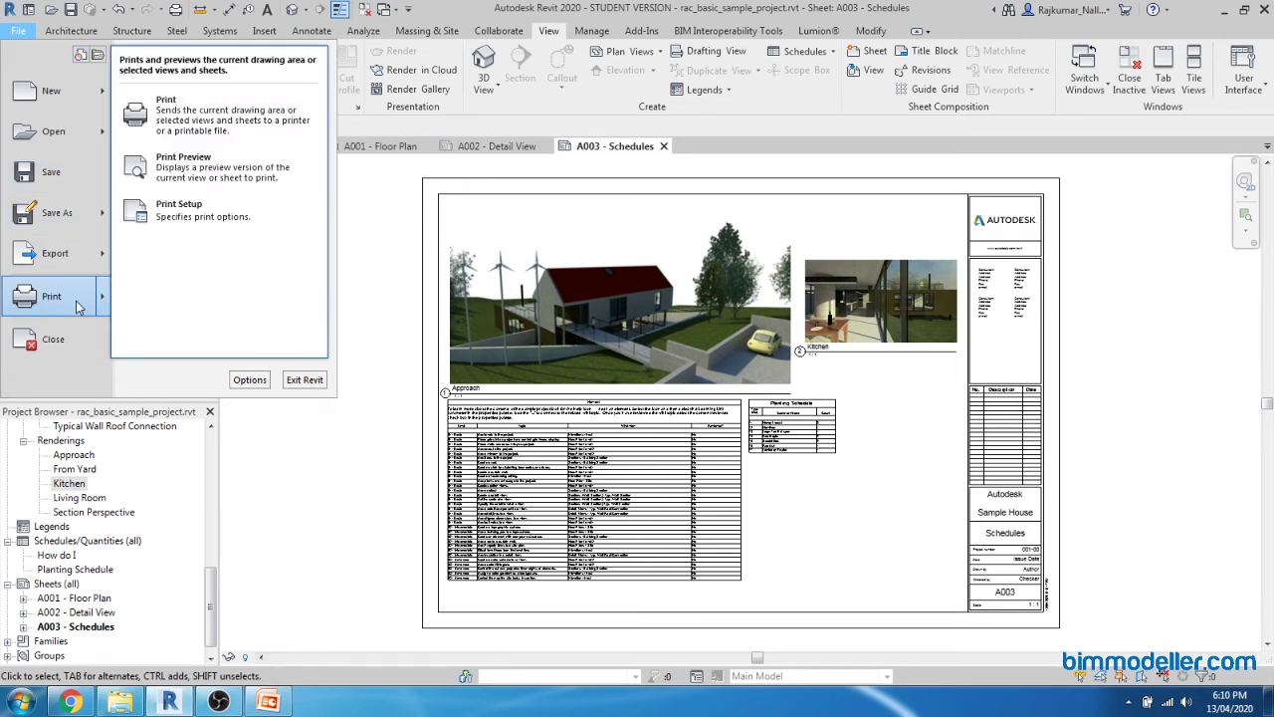
{"action": "left_click", "coordinate": [78, 307]}
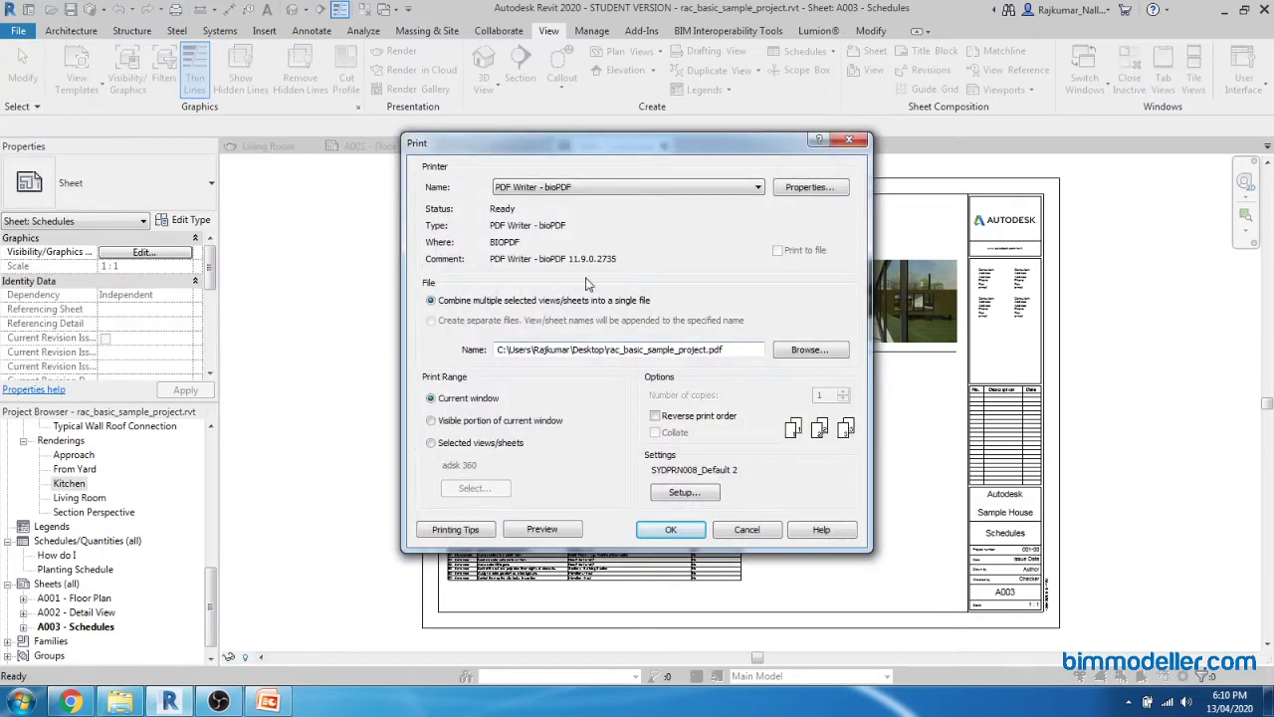
{"action": "left_click", "coordinate": [609, 189]}
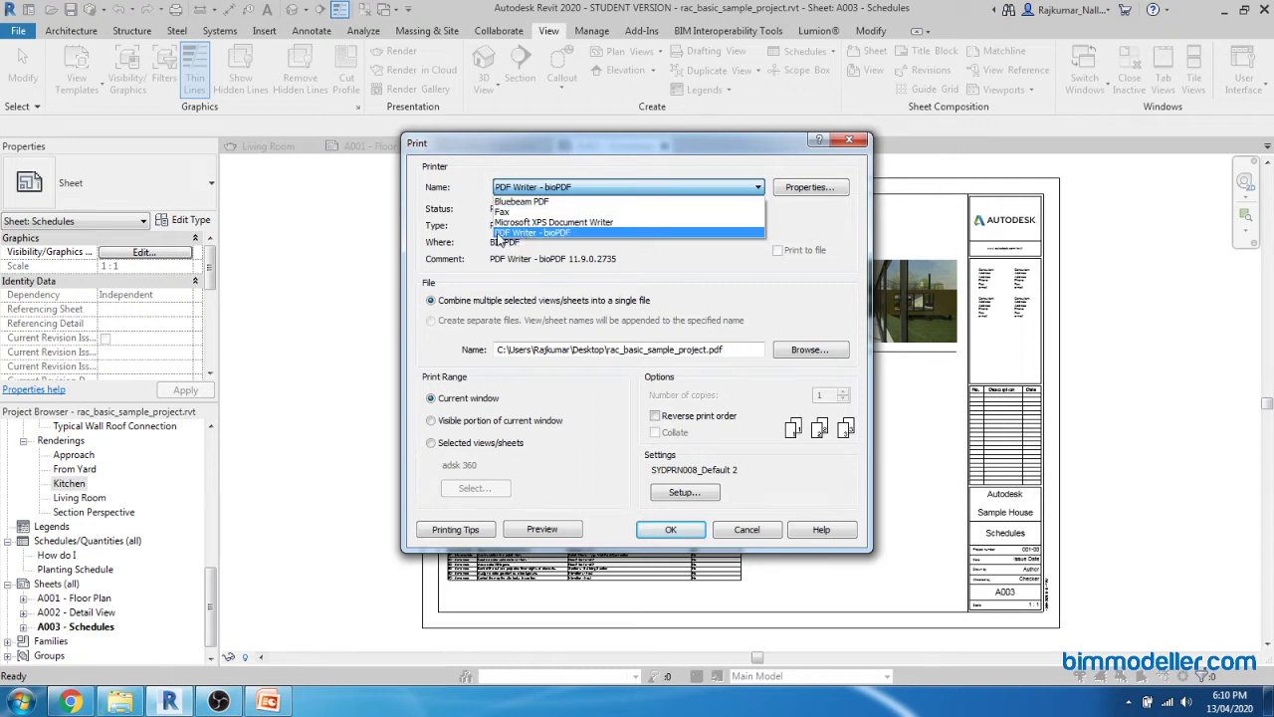
{"action": "left_click", "coordinate": [607, 233]}
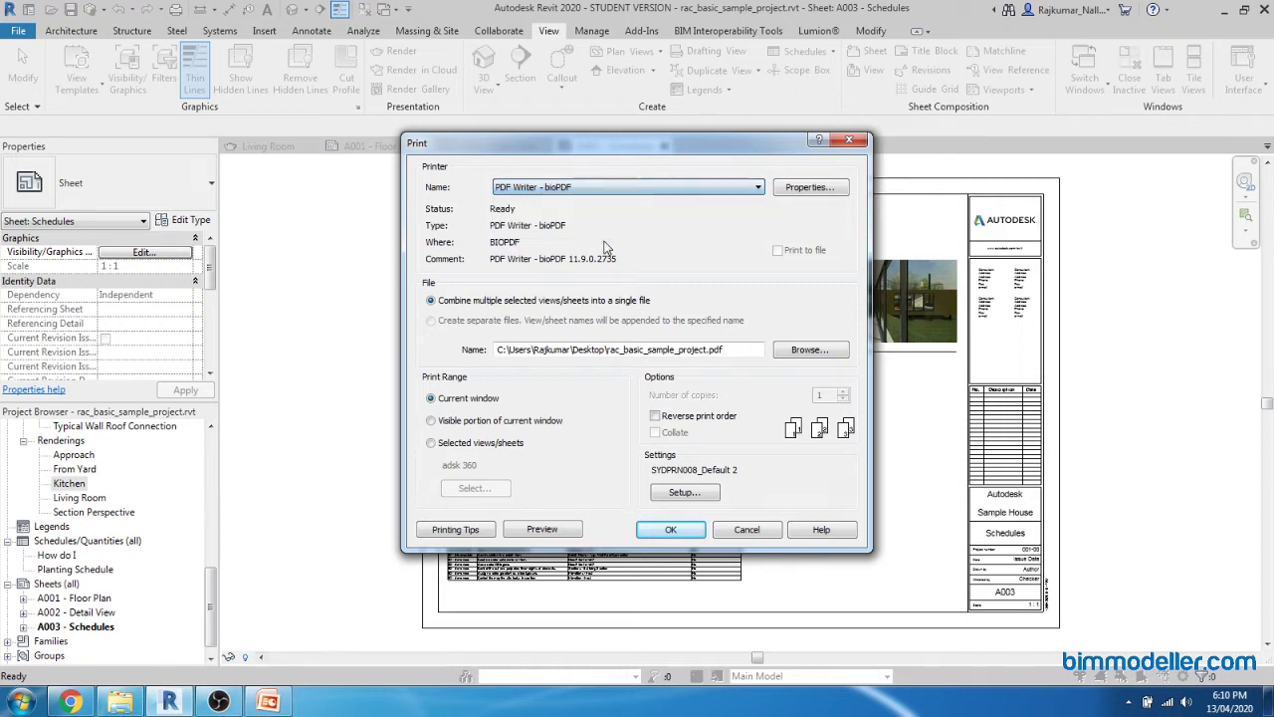
{"action": "left_click", "coordinate": [569, 189]}
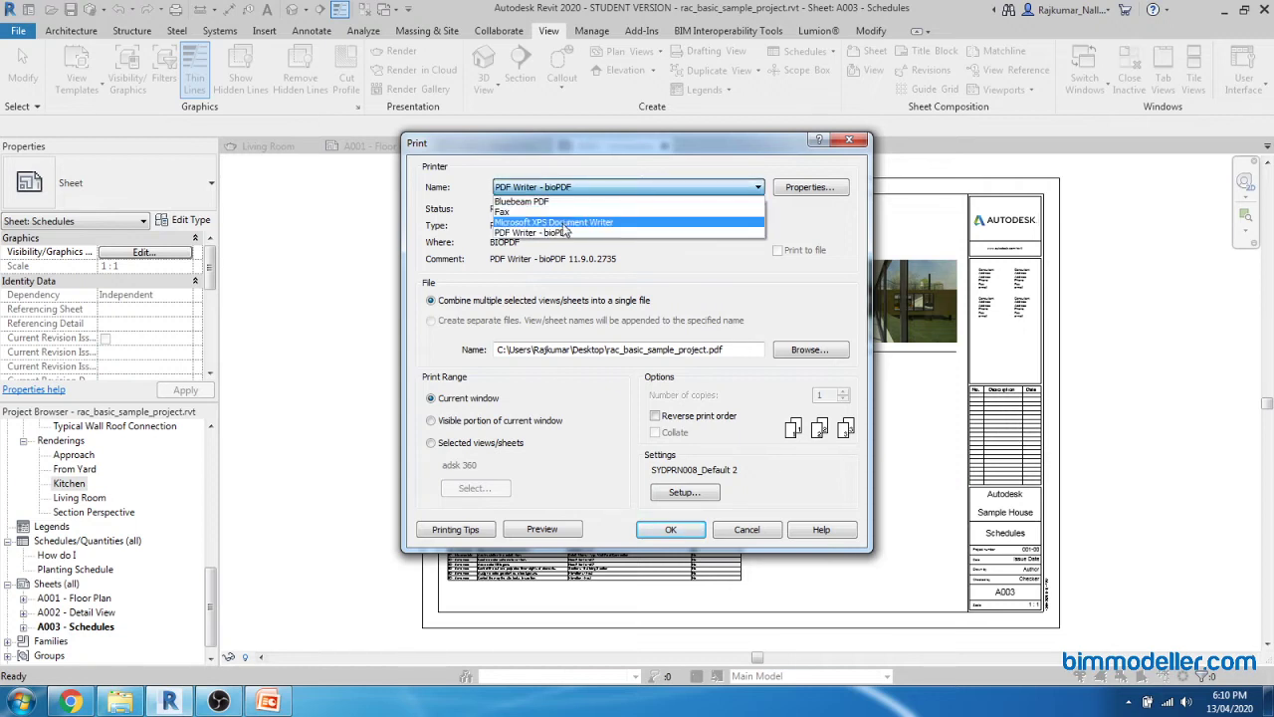
{"action": "left_click", "coordinate": [563, 235]}
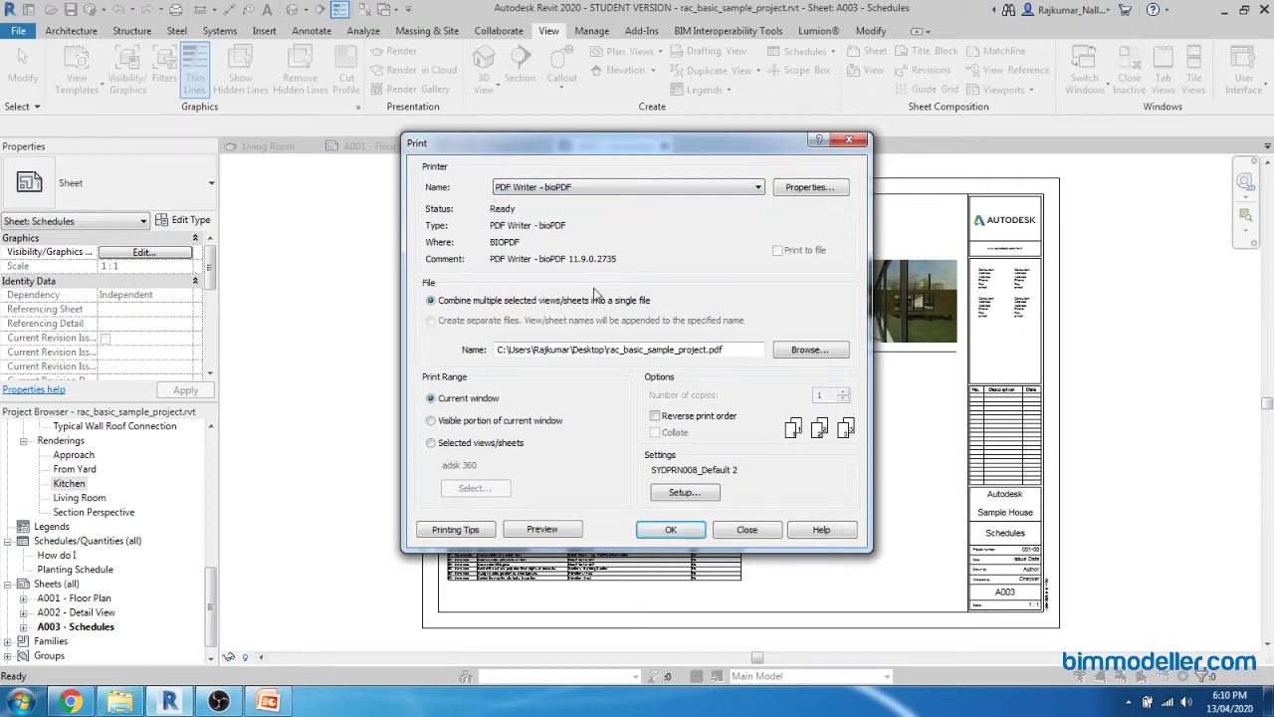
{"action": "left_click", "coordinate": [448, 447]}
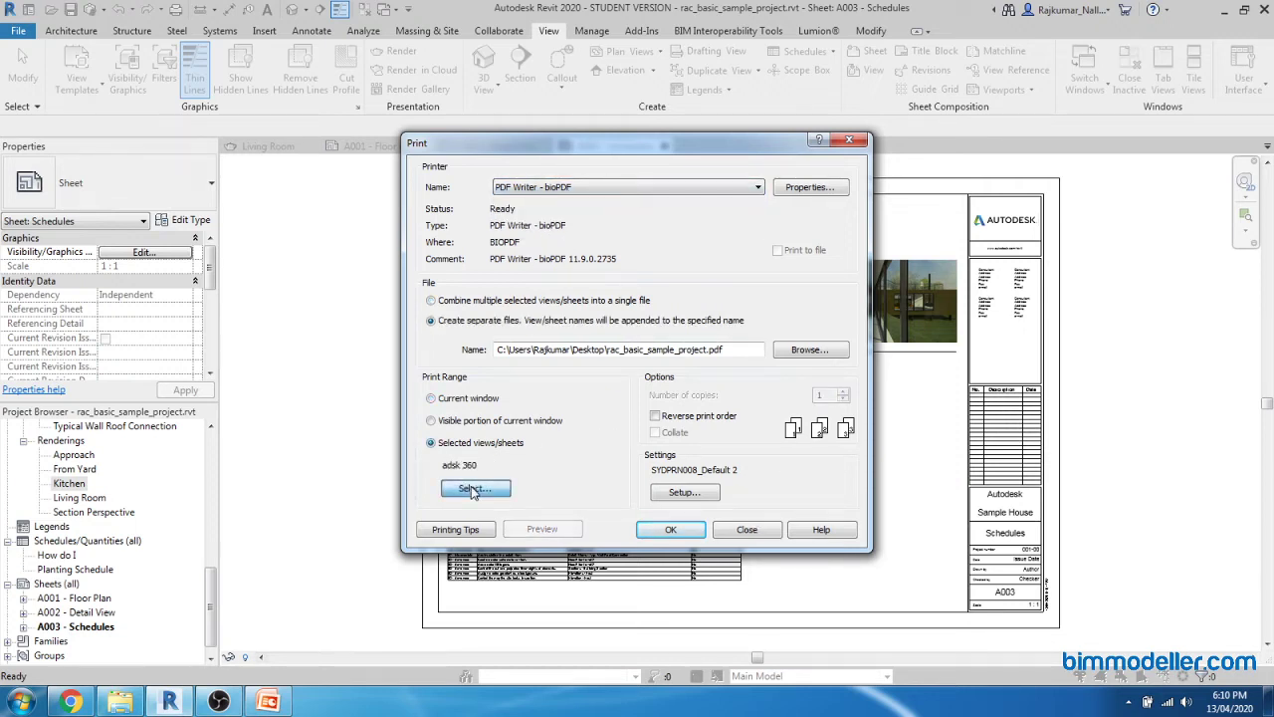
Limit the print set to sheets A001, A002 and A003 only.
{"action": "left_click", "coordinate": [473, 488]}
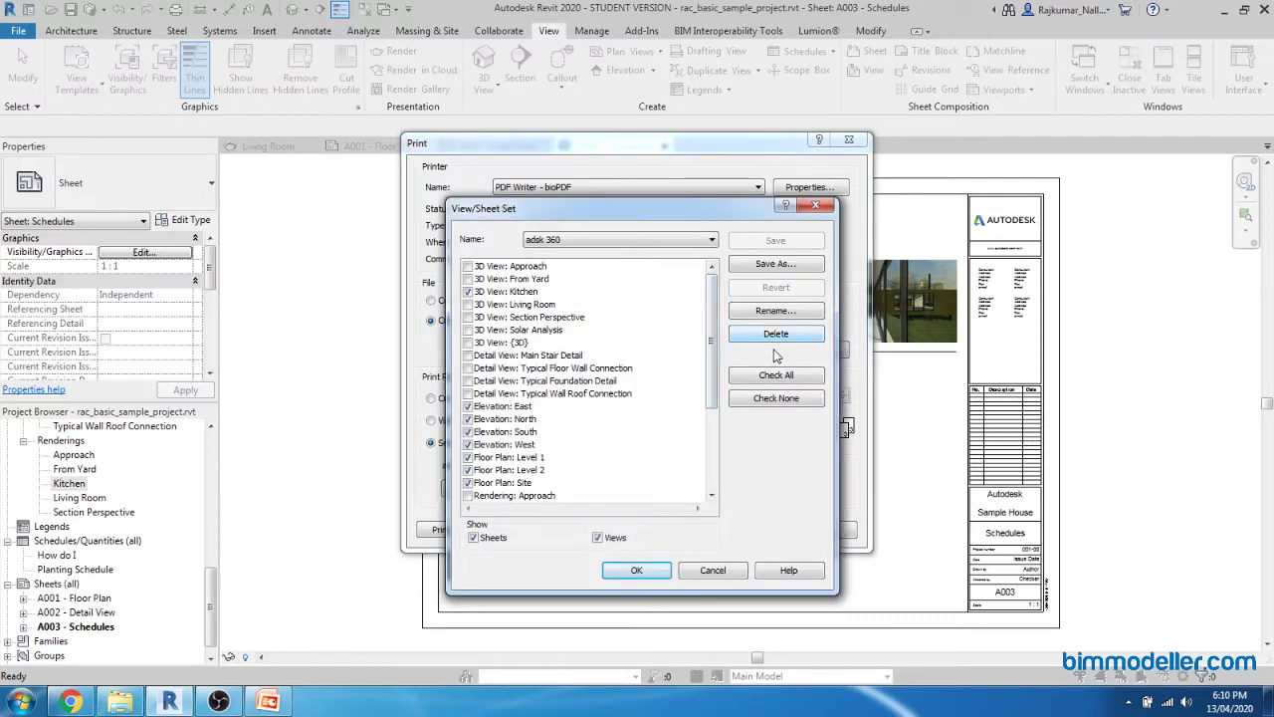
{"action": "left_click", "coordinate": [775, 398]}
{"action": "left_click", "coordinate": [510, 396]}
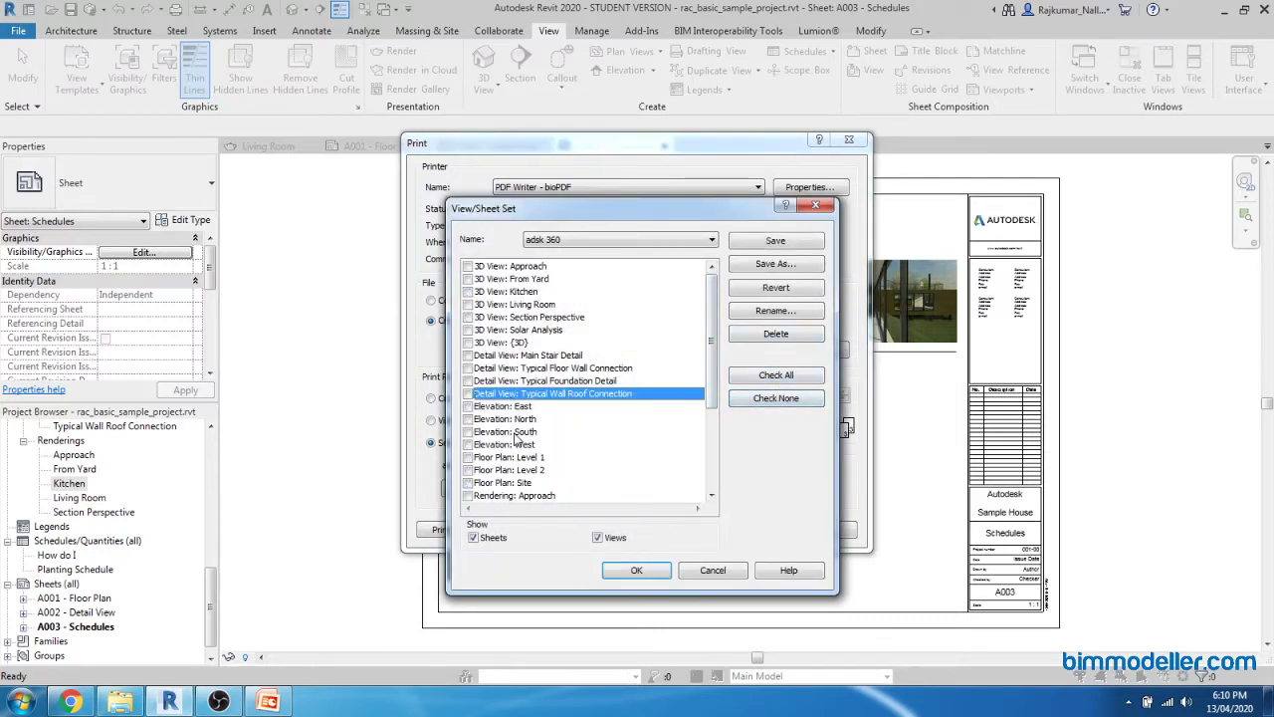
{"action": "left_click", "coordinate": [599, 537]}
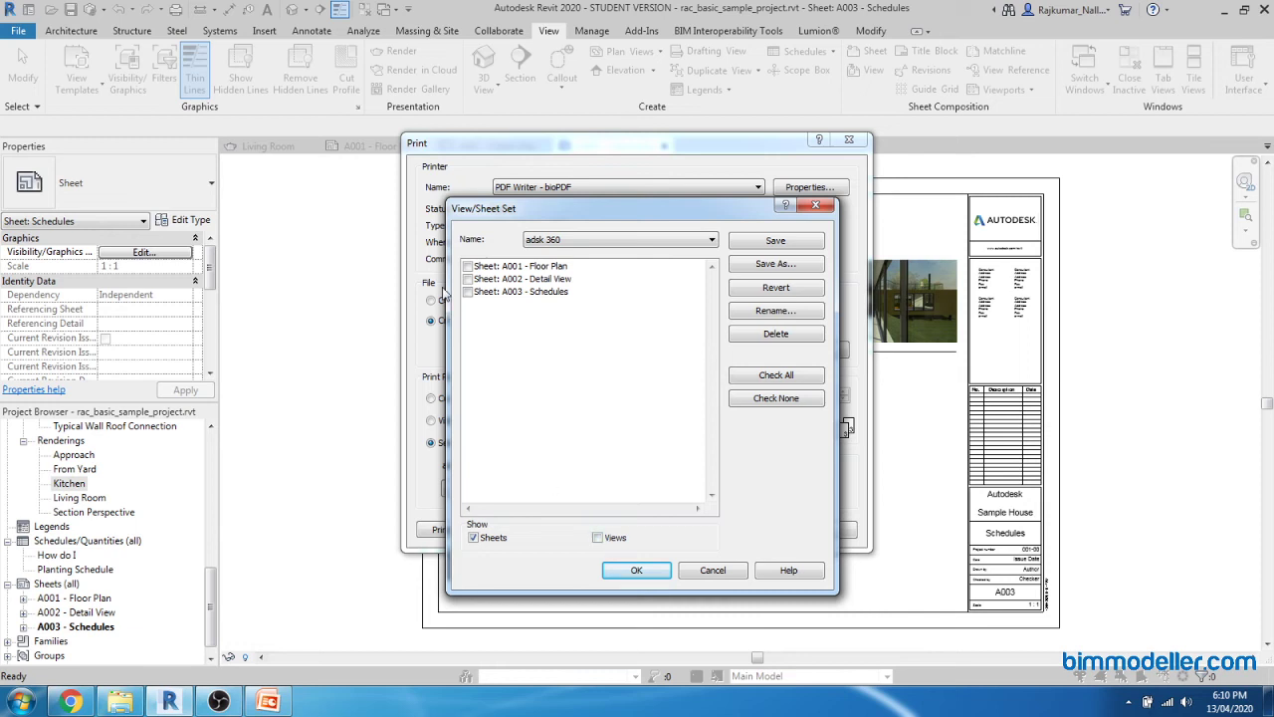
{"action": "left_click", "coordinate": [468, 266]}
{"action": "left_click", "coordinate": [468, 278]}
{"action": "left_click", "coordinate": [469, 292]}
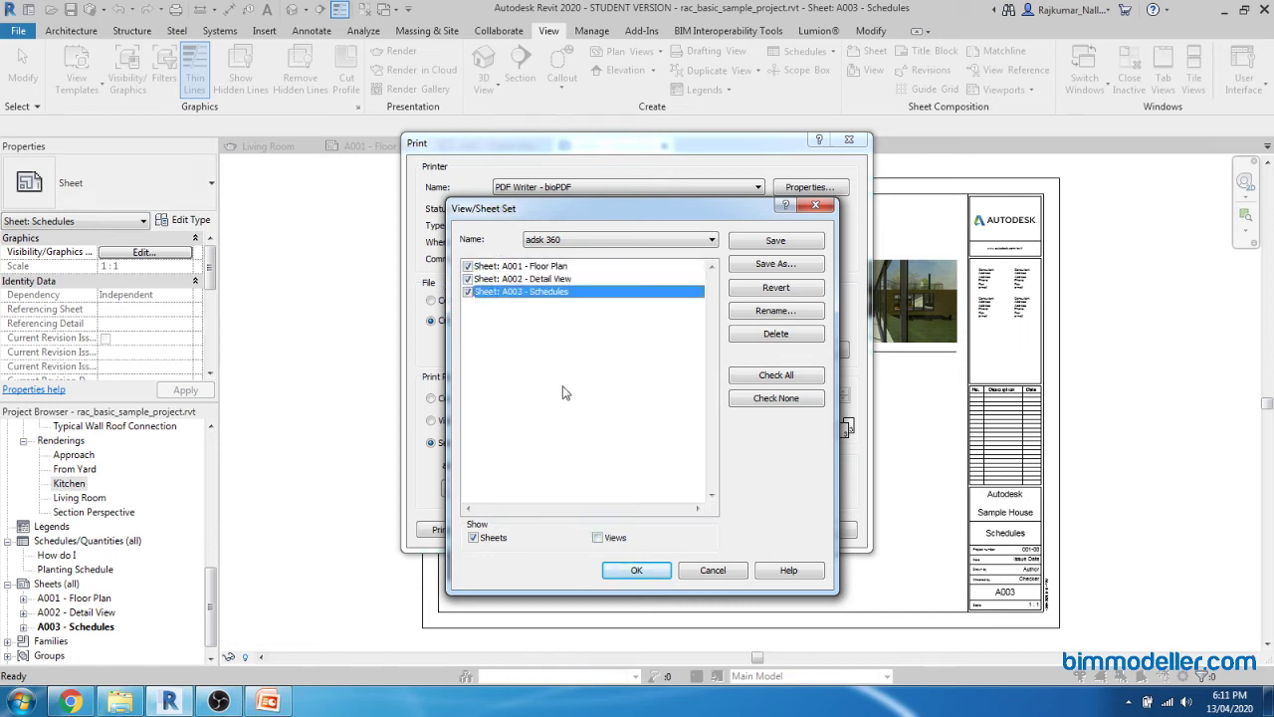
{"action": "left_click", "coordinate": [469, 292]}
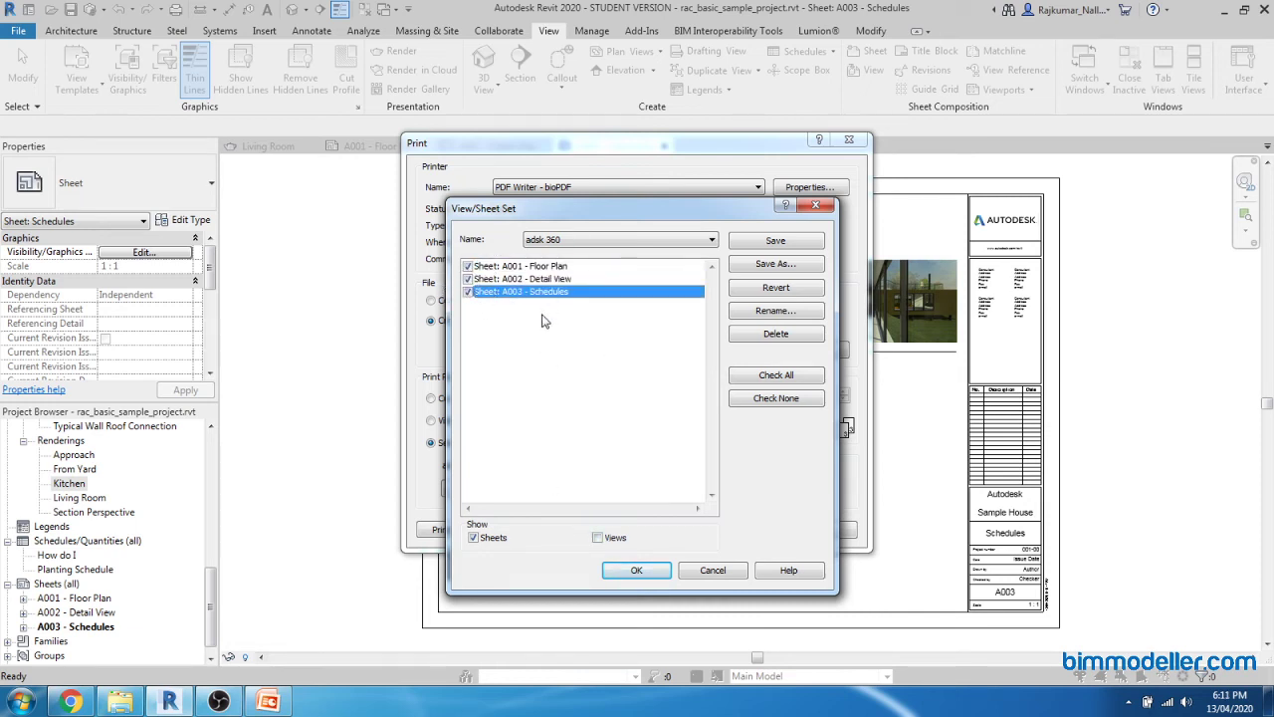
{"action": "left_click", "coordinate": [627, 570]}
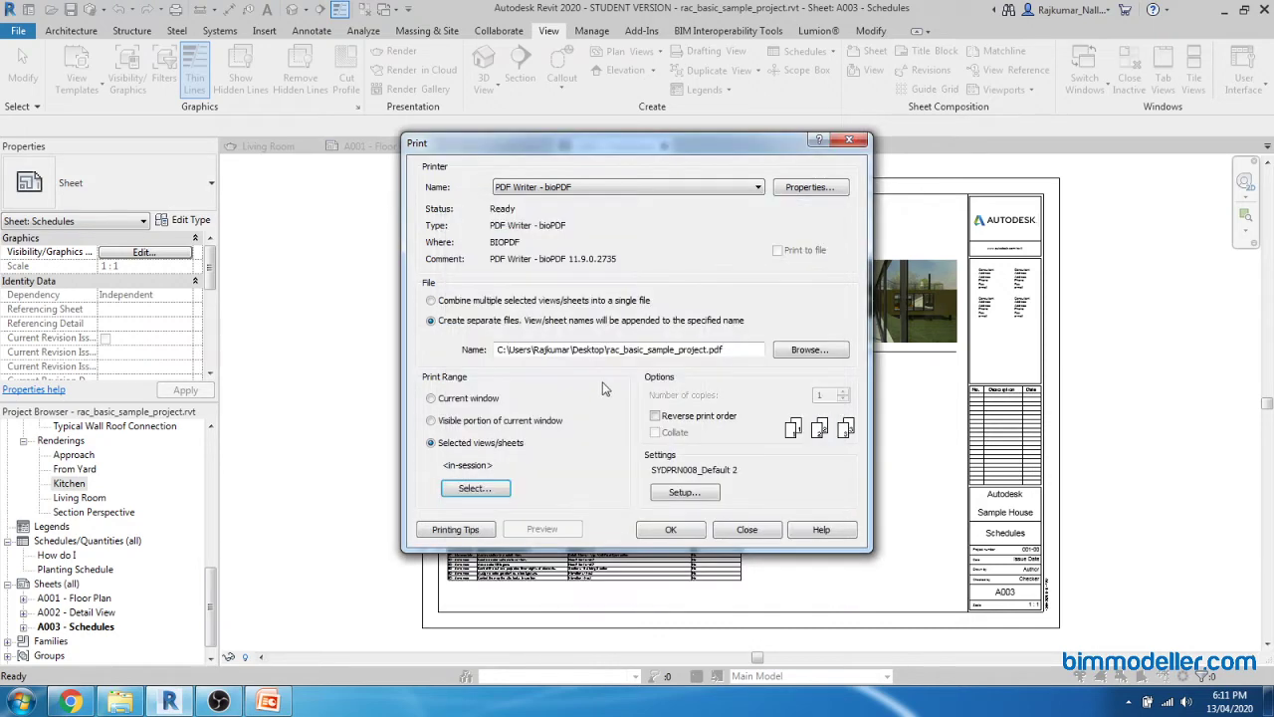
Set the PDF output to the 23_02-03-2020_Sheet Creation Printing and Export folder.
{"action": "left_click", "coordinate": [809, 349]}
{"action": "left_click_drag", "start_coordinate": [159, 289], "coordinate": [158, 164]}
{"action": "left_click", "coordinate": [114, 159]}
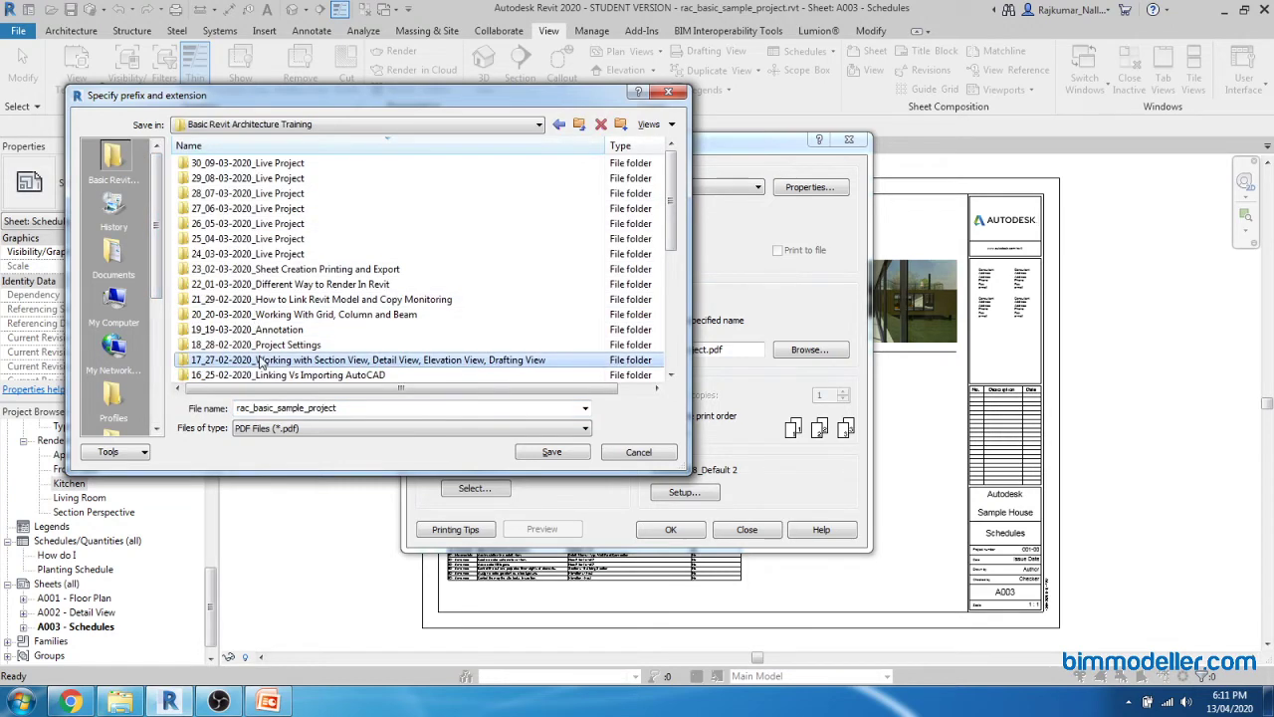
{"action": "double_click", "coordinate": [251, 269]}
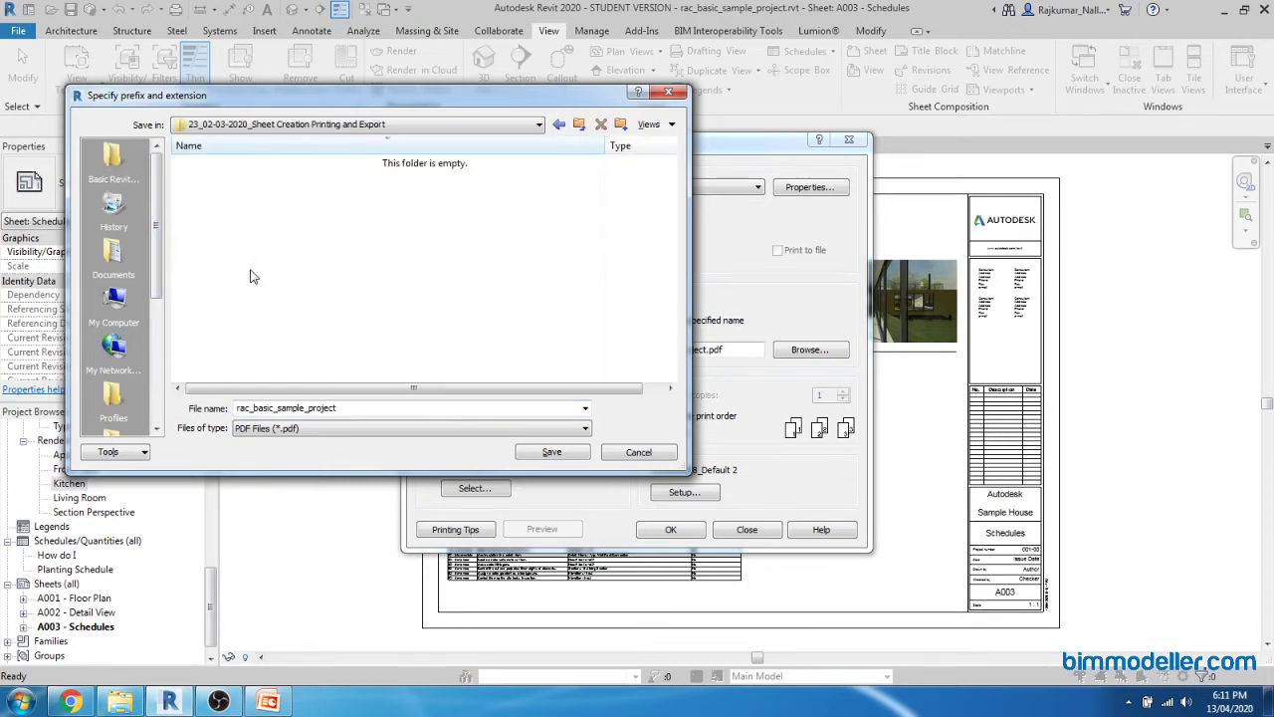
{"action": "double_click", "coordinate": [280, 407]}
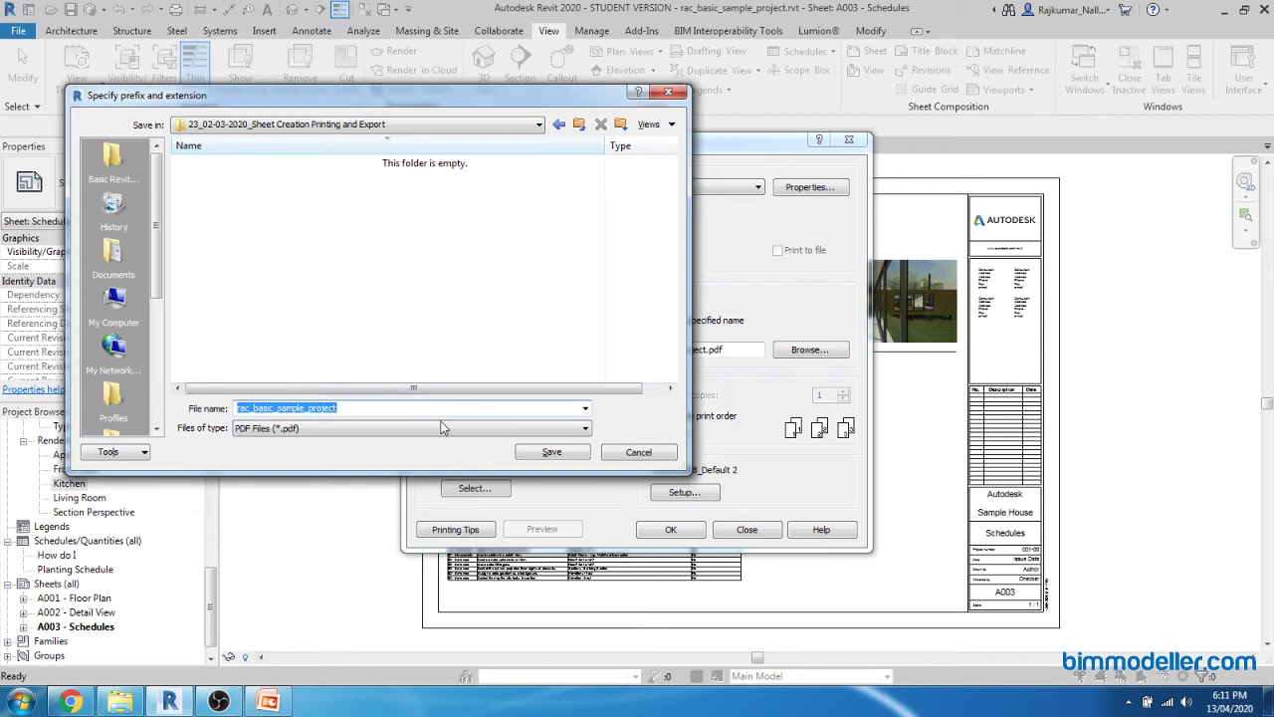
{"action": "left_click", "coordinate": [550, 453]}
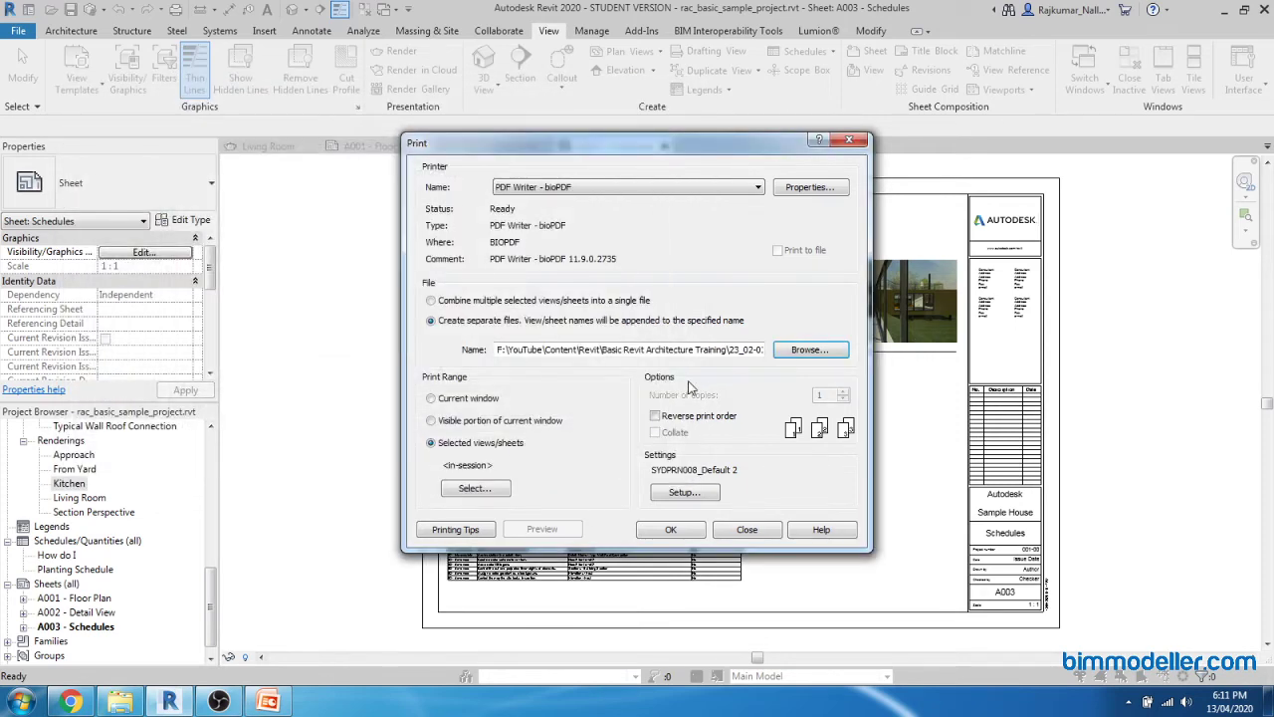
Set the page setup paper size to A1, then launch printing of the selected sheets.
{"action": "left_click", "coordinate": [687, 492]}
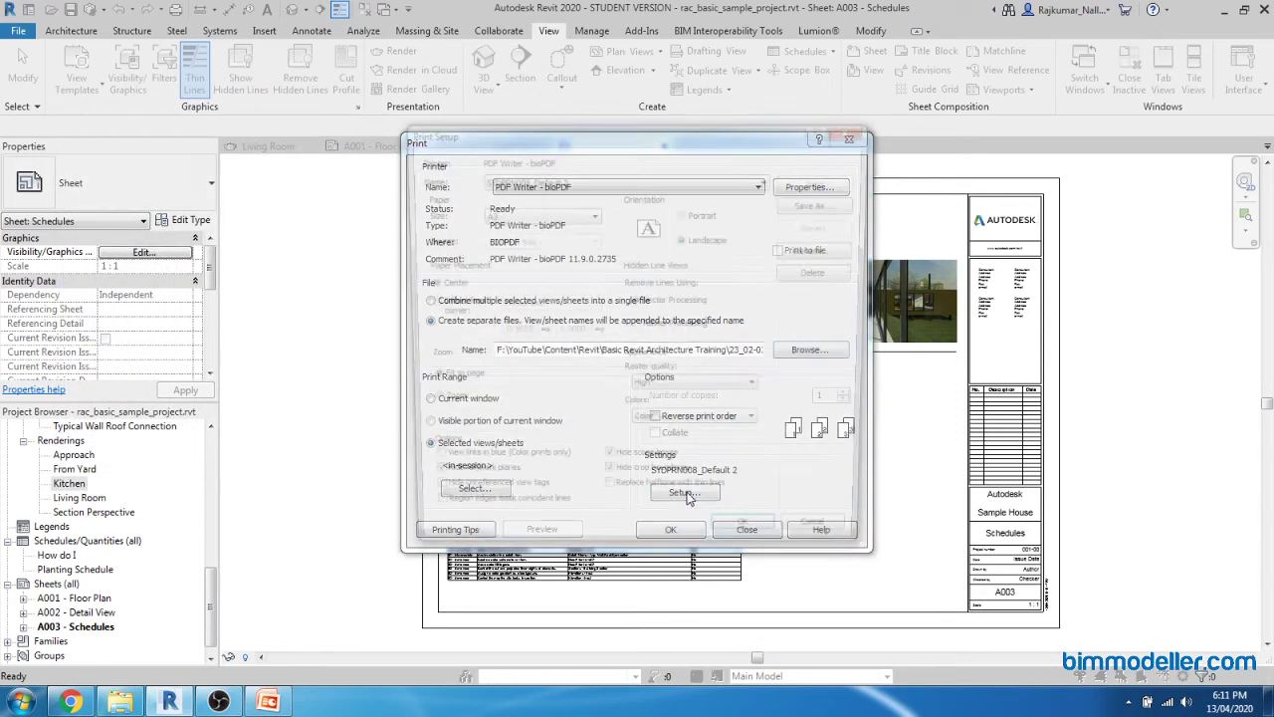
{"action": "left_click", "coordinate": [509, 215]}
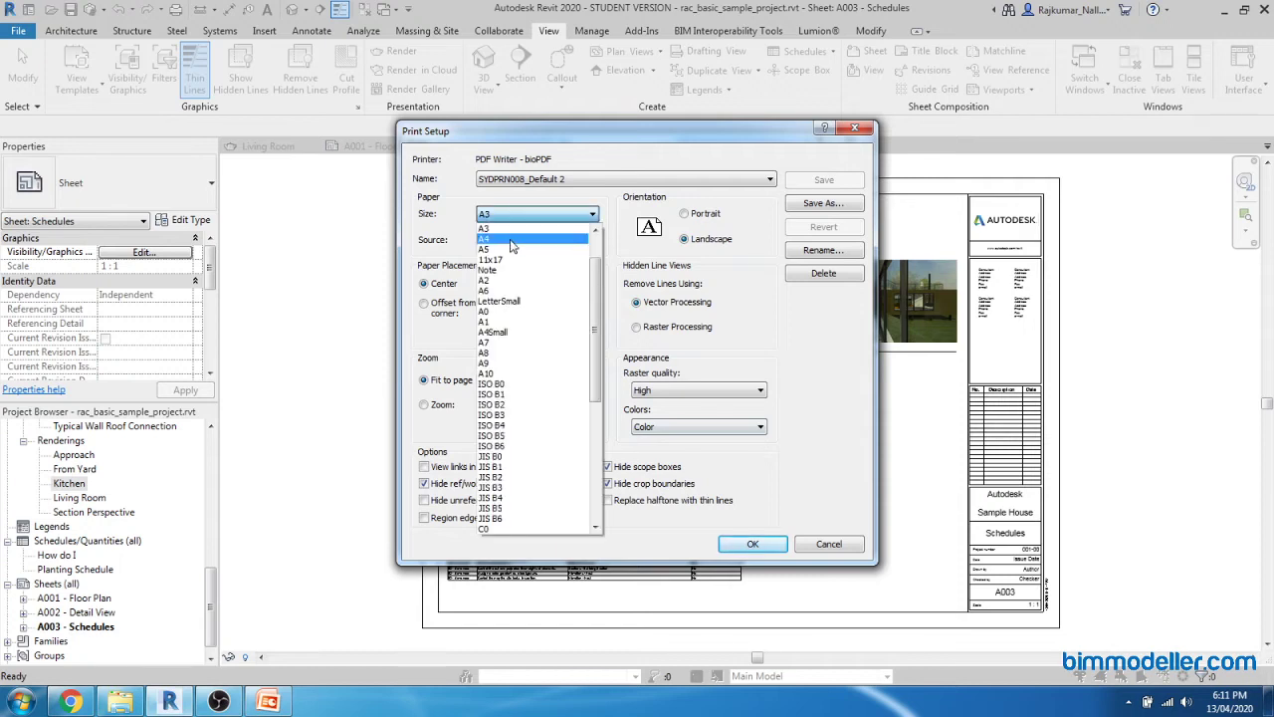
{"action": "scroll", "coordinate": [513, 268], "scroll_direction": "up", "scroll_amount": 1}
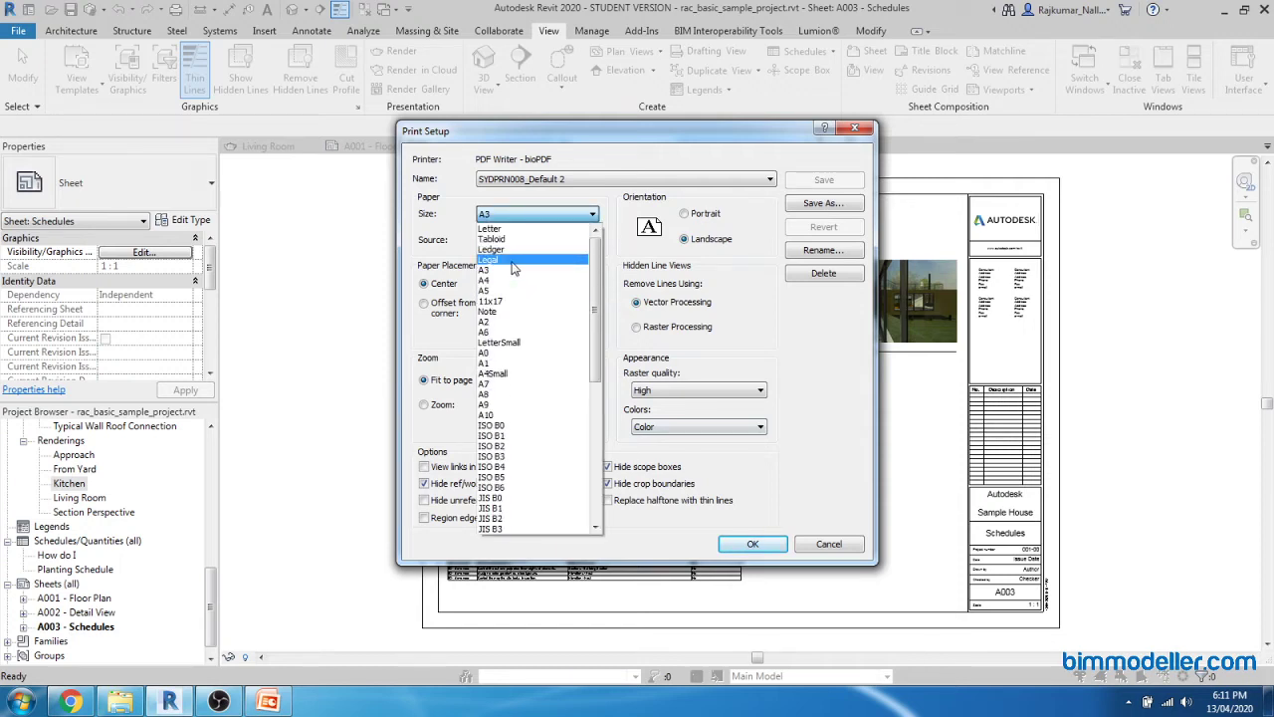
{"action": "left_click", "coordinate": [507, 363]}
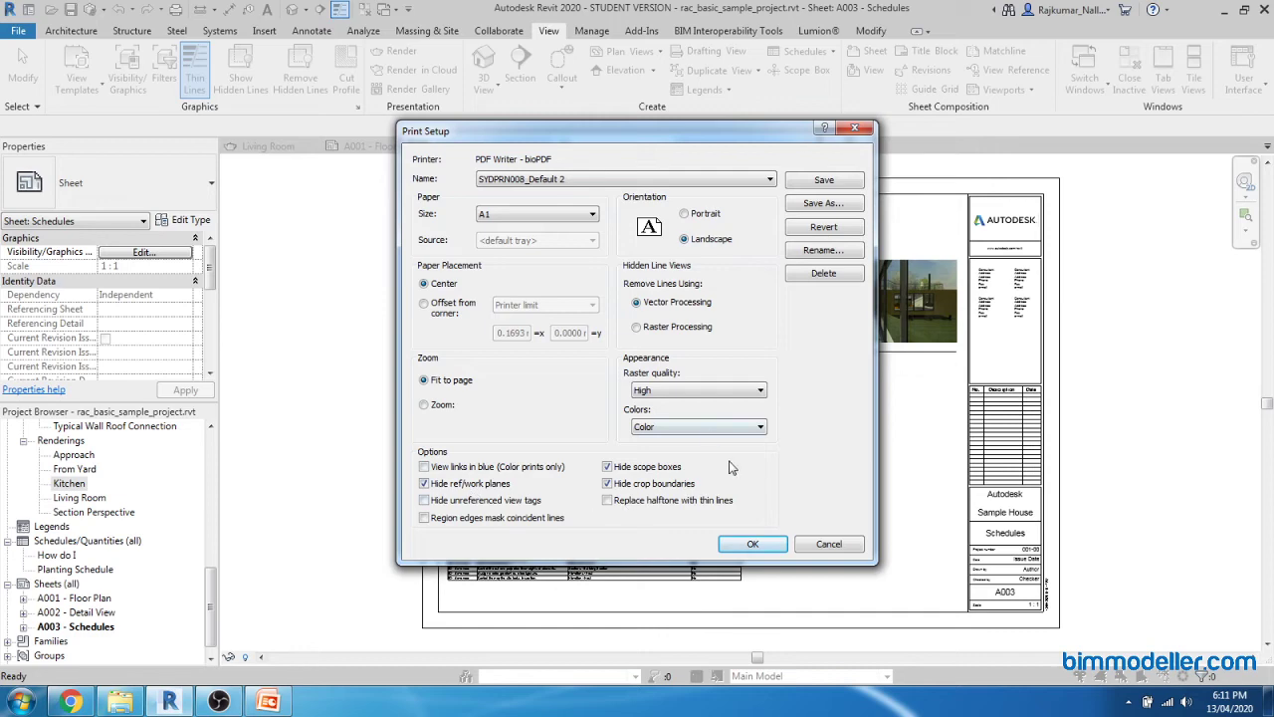
{"action": "left_click", "coordinate": [751, 544]}
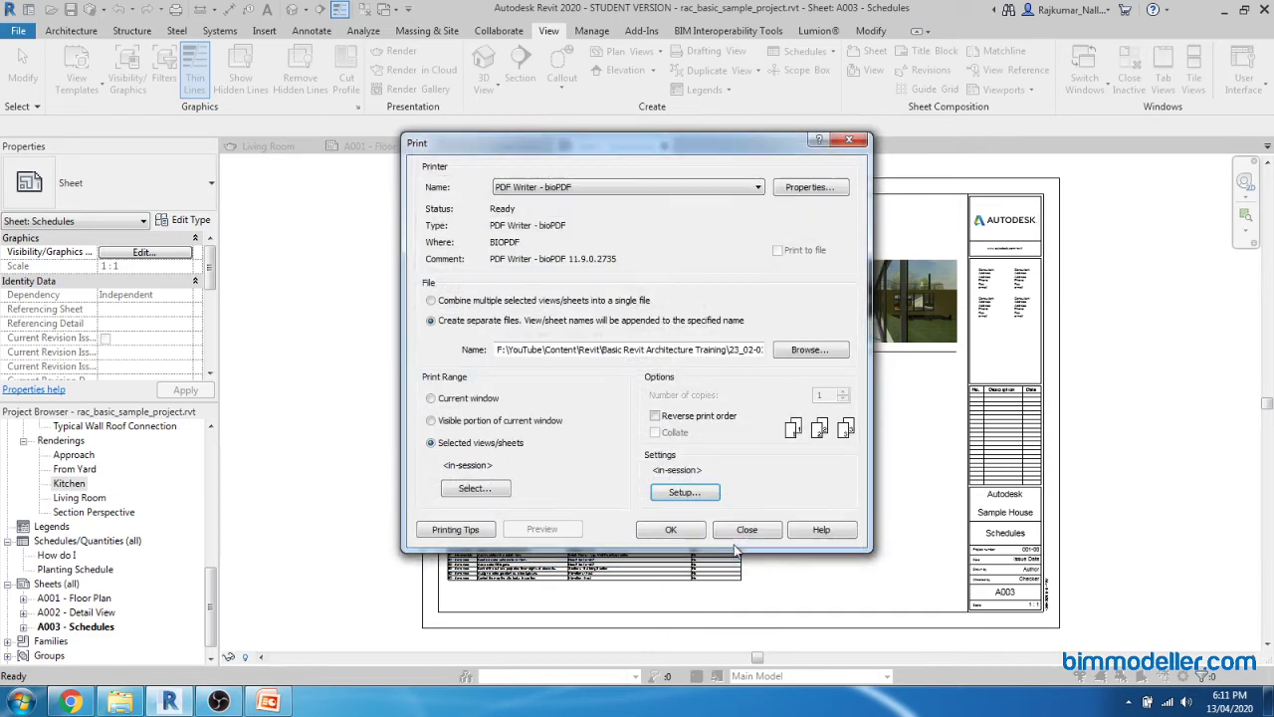
{"action": "left_click", "coordinate": [673, 533]}
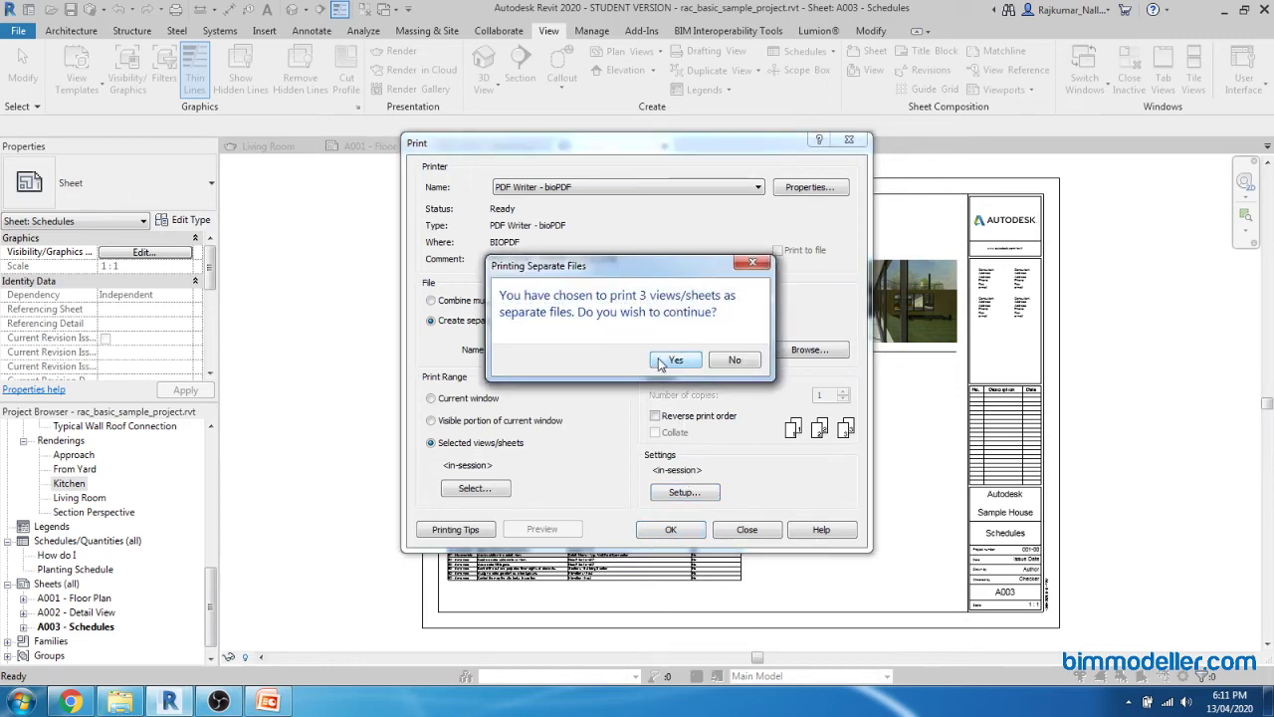
Confirm printing as separate files and dismiss the raster-printing notice.
{"action": "left_click", "coordinate": [660, 362]}
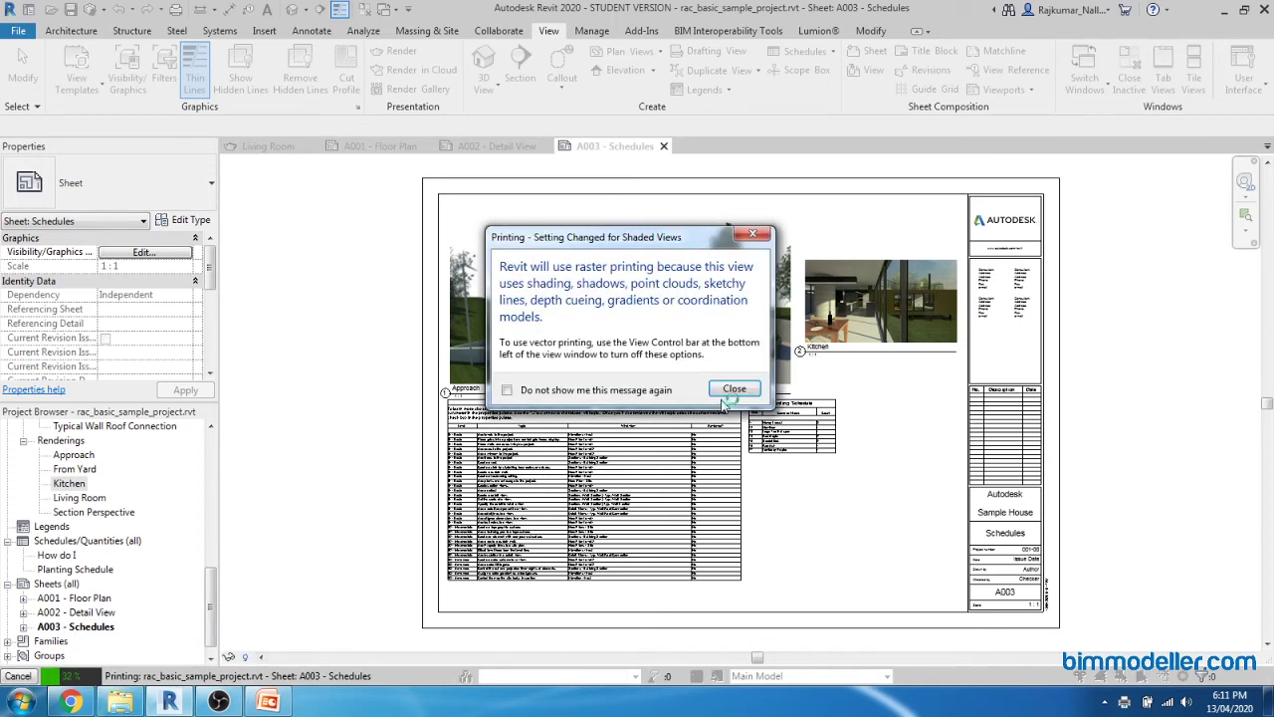
{"action": "left_click", "coordinate": [726, 394]}
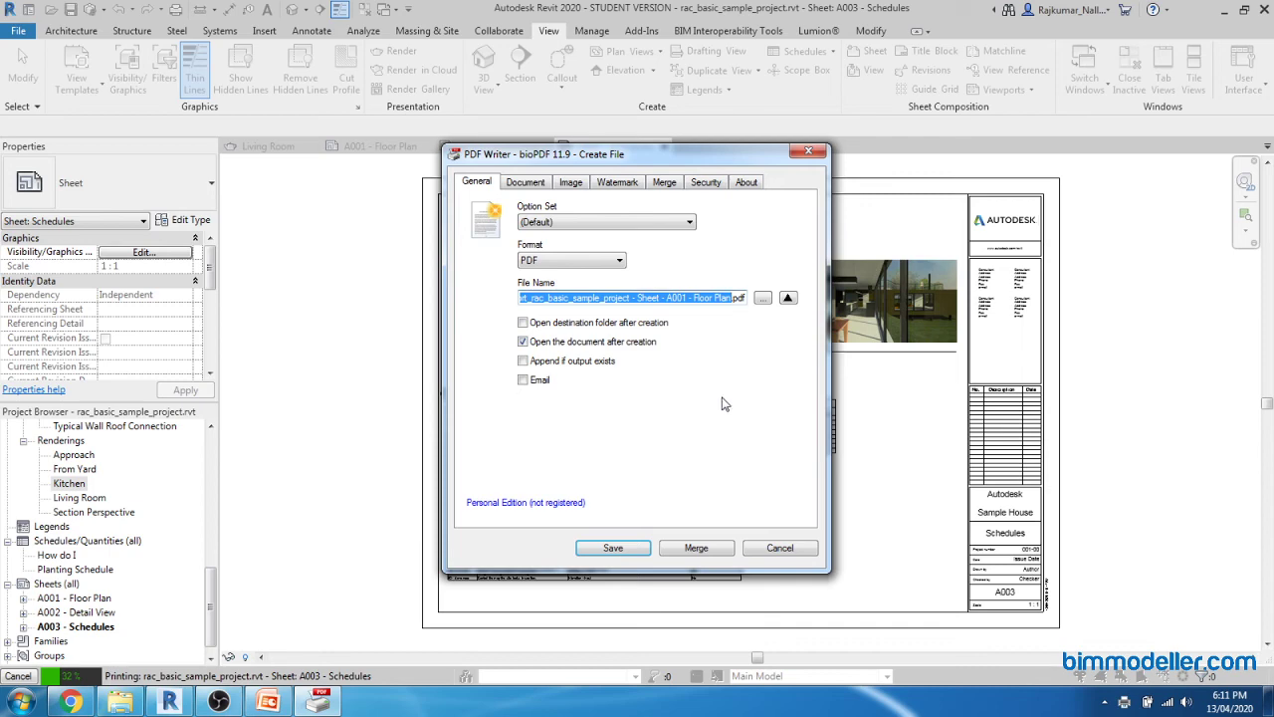
{"action": "left_click", "coordinate": [762, 300]}
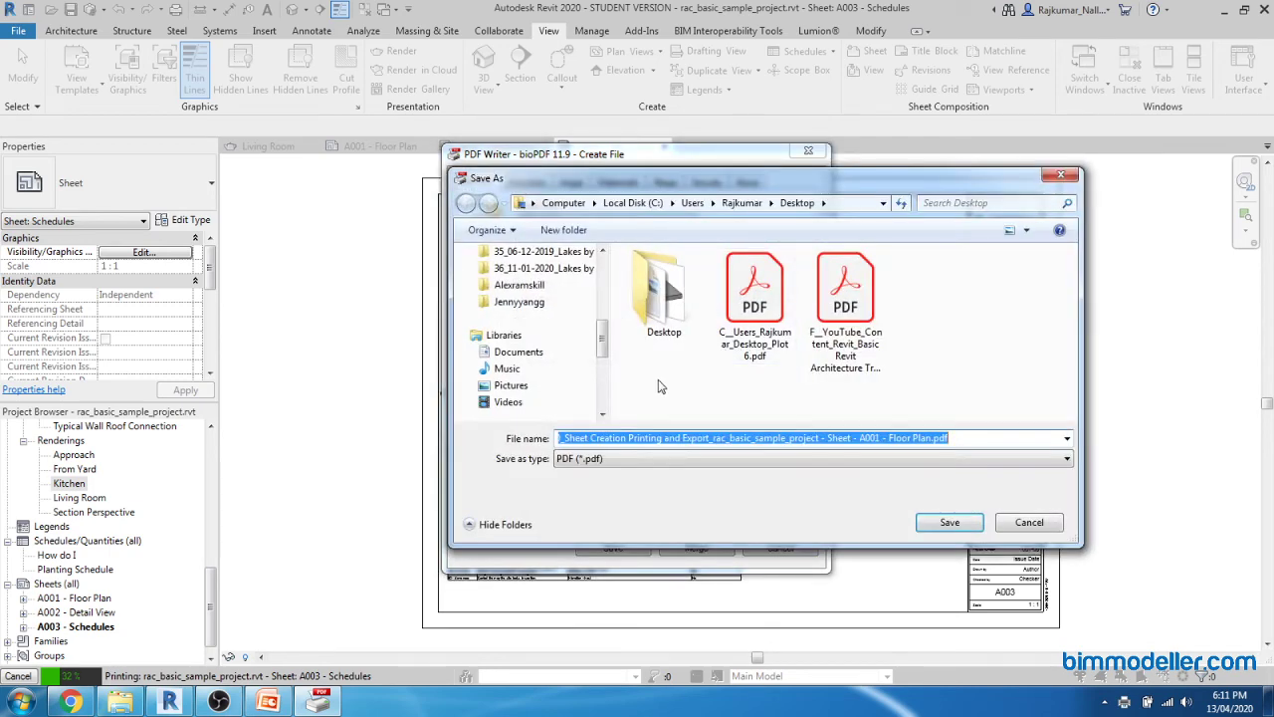
Save the Floor Plan PDF into the 23_02-03-2020 folder, then dismiss the path-too-long error.
{"action": "left_click", "coordinate": [557, 285]}
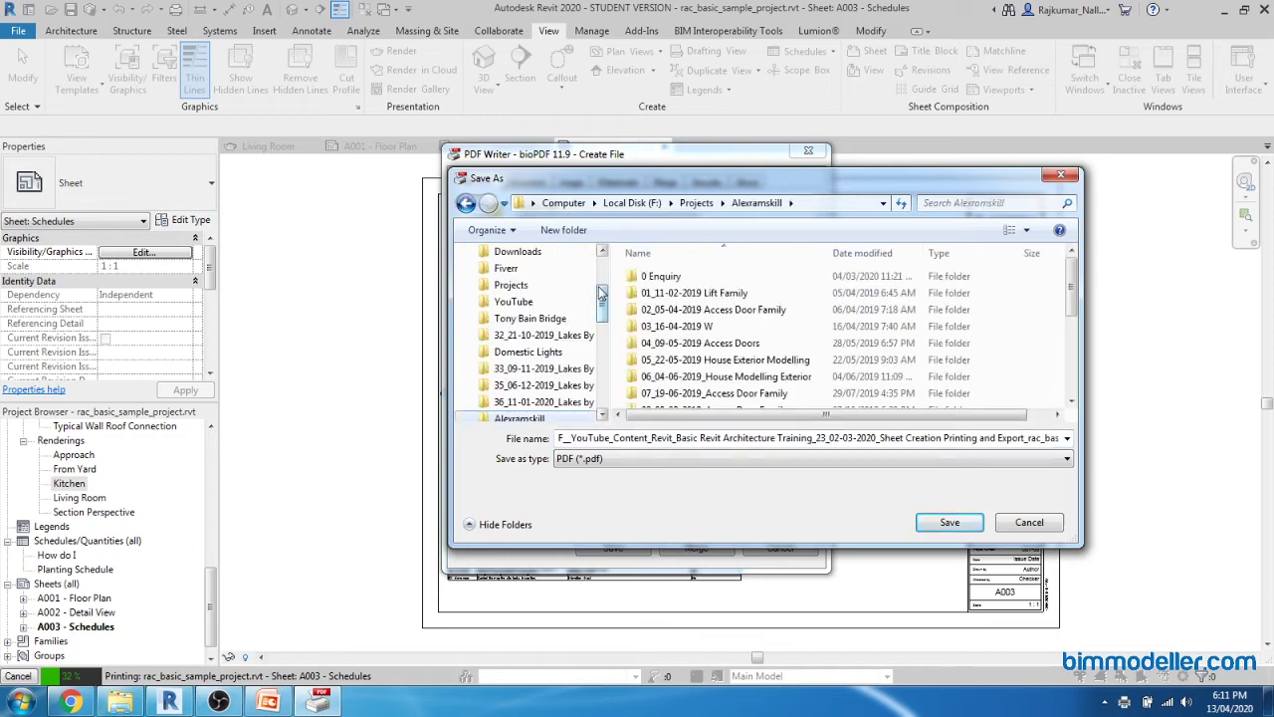
{"action": "scroll", "coordinate": [577, 278], "scroll_direction": "up", "scroll_amount": 2}
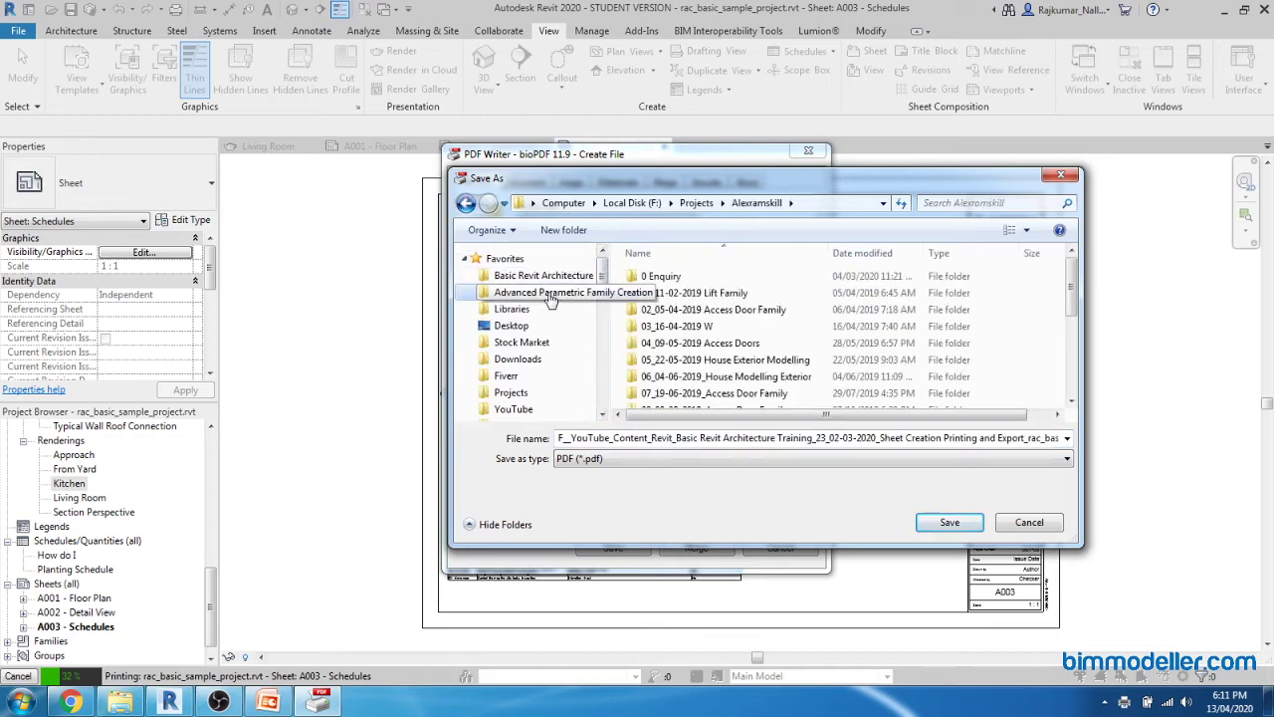
{"action": "left_click", "coordinate": [582, 292]}
{"action": "left_click", "coordinate": [543, 275]}
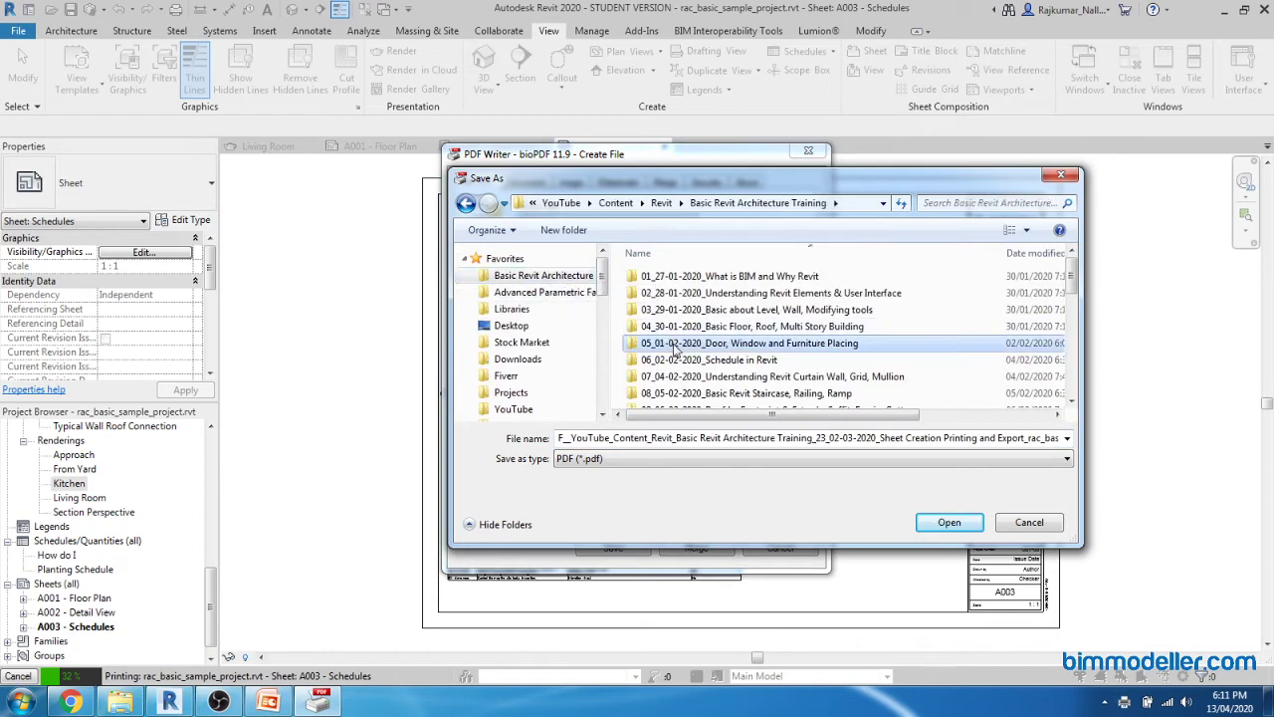
{"action": "scroll", "coordinate": [680, 357], "scroll_direction": "down", "scroll_amount": 2}
{"action": "scroll", "coordinate": [682, 360], "scroll_direction": "down", "scroll_amount": 5}
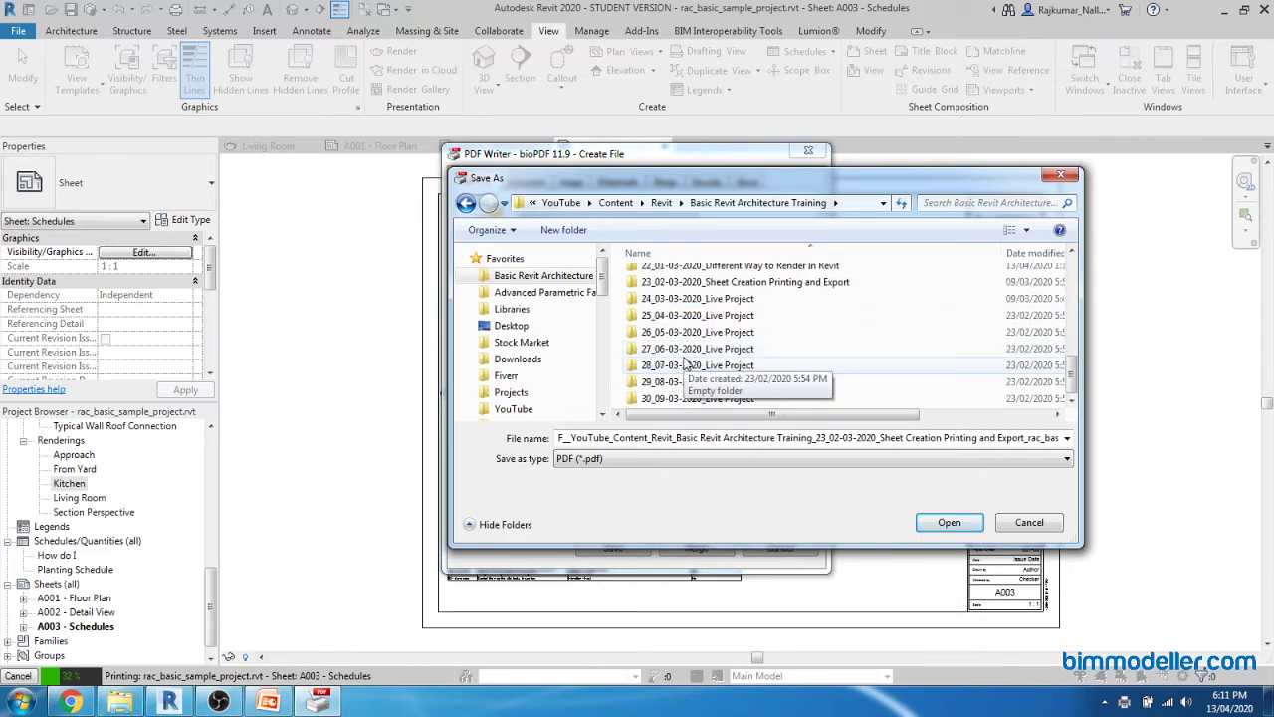
{"action": "double_click", "coordinate": [738, 282]}
{"action": "left_click", "coordinate": [723, 436]}
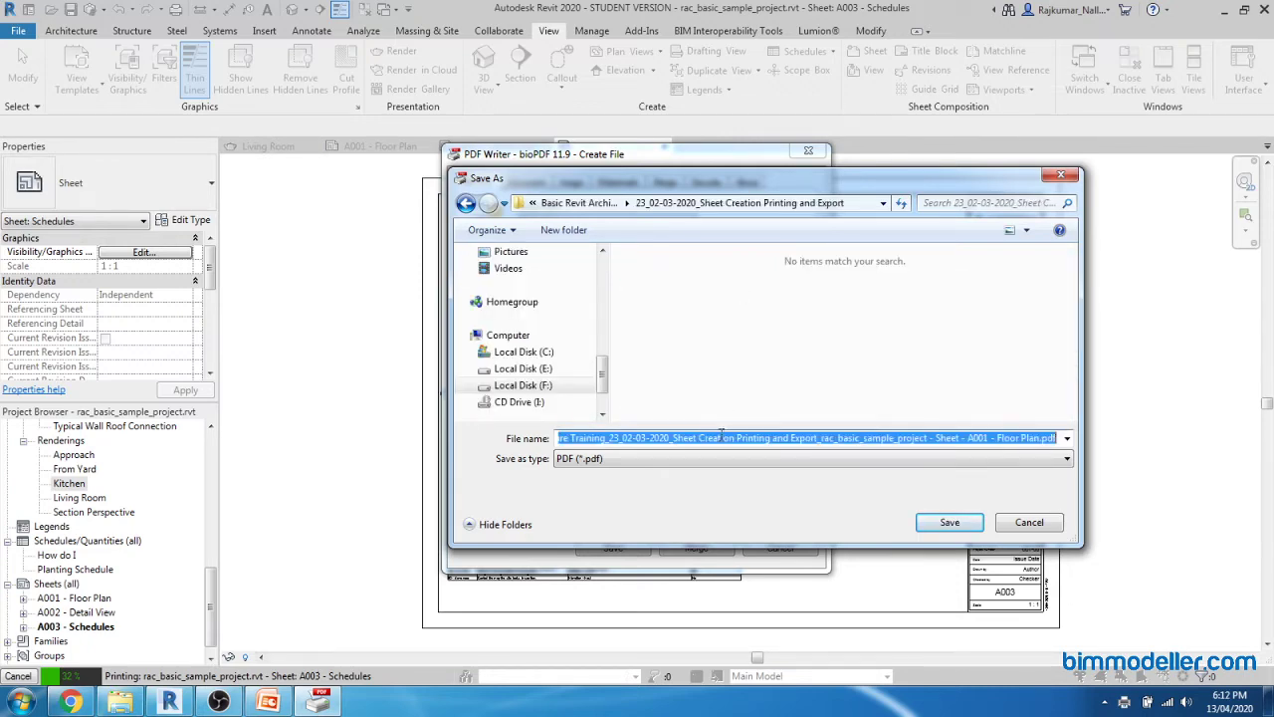
{"action": "left_click", "coordinate": [948, 521]}
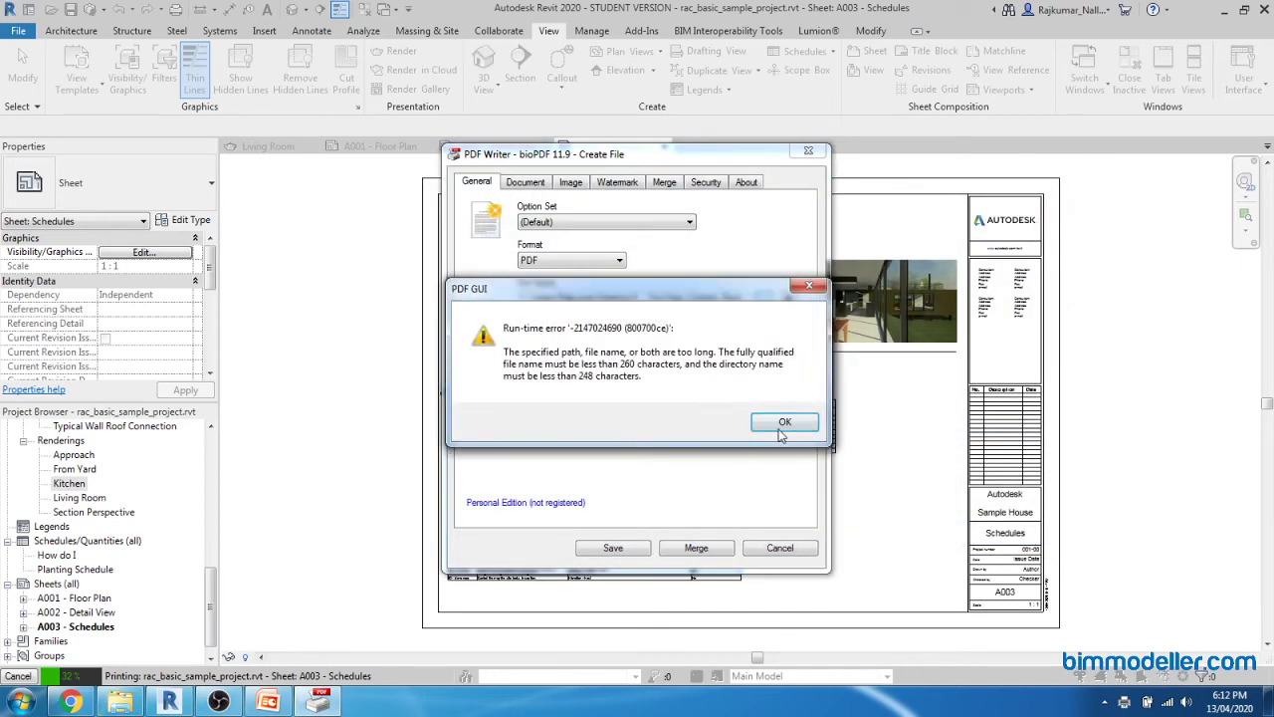
{"action": "left_click", "coordinate": [772, 422]}
Dismiss the shaded-printing notice and browse again to the 23_02-03-2020 export folder.
{"action": "left_click", "coordinate": [735, 389]}
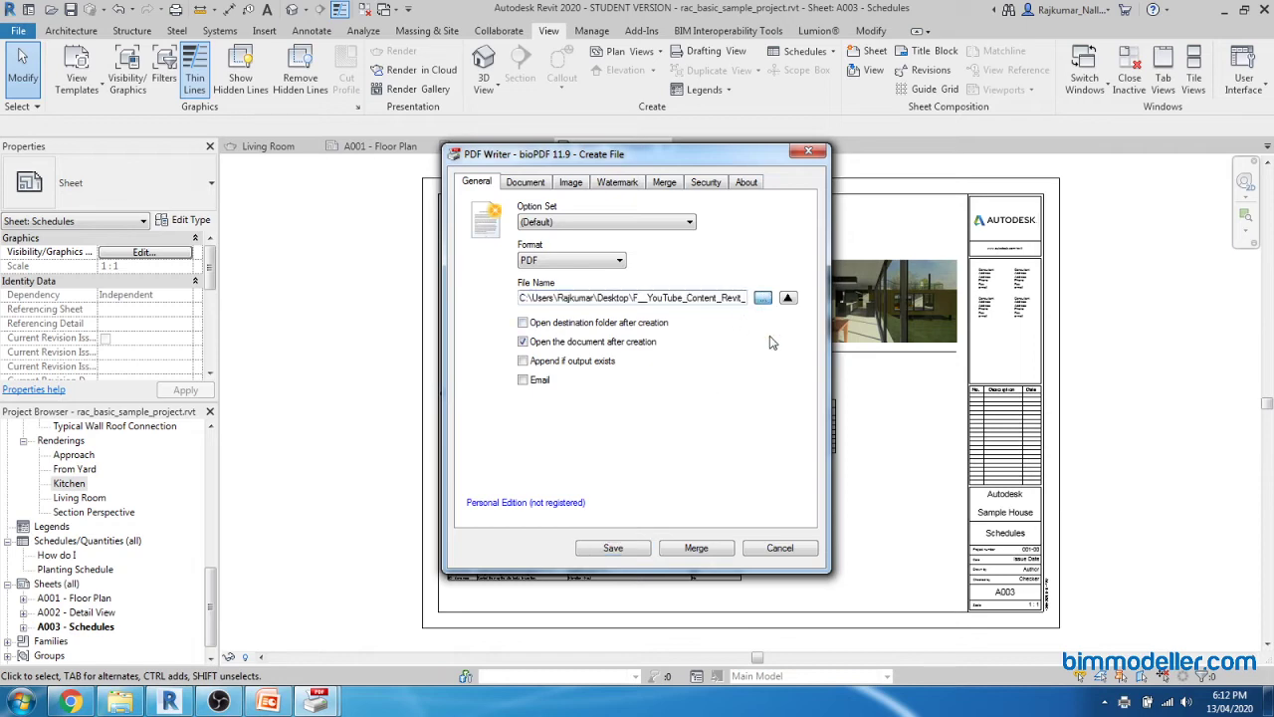
{"action": "left_click", "coordinate": [762, 299]}
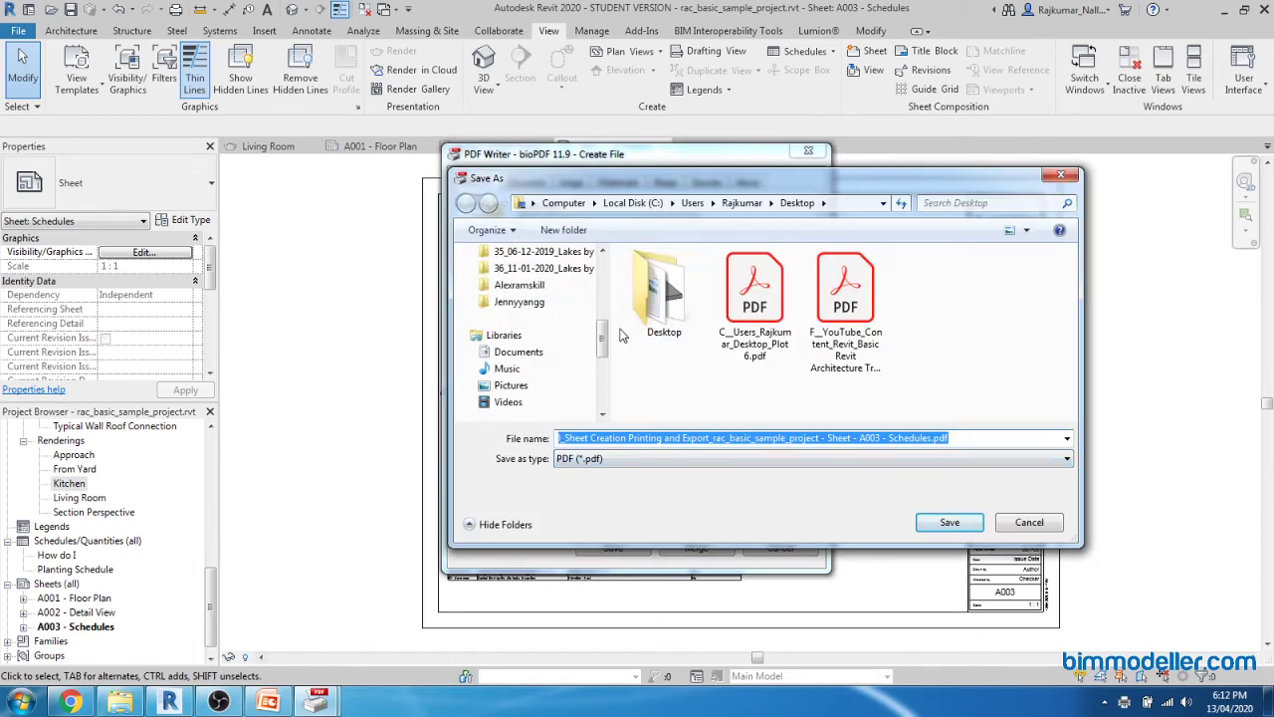
{"action": "scroll", "coordinate": [598, 299], "scroll_direction": "up", "scroll_amount": 3}
{"action": "left_click", "coordinate": [545, 256]}
{"action": "scroll", "coordinate": [545, 263], "scroll_direction": "up", "scroll_amount": 2}
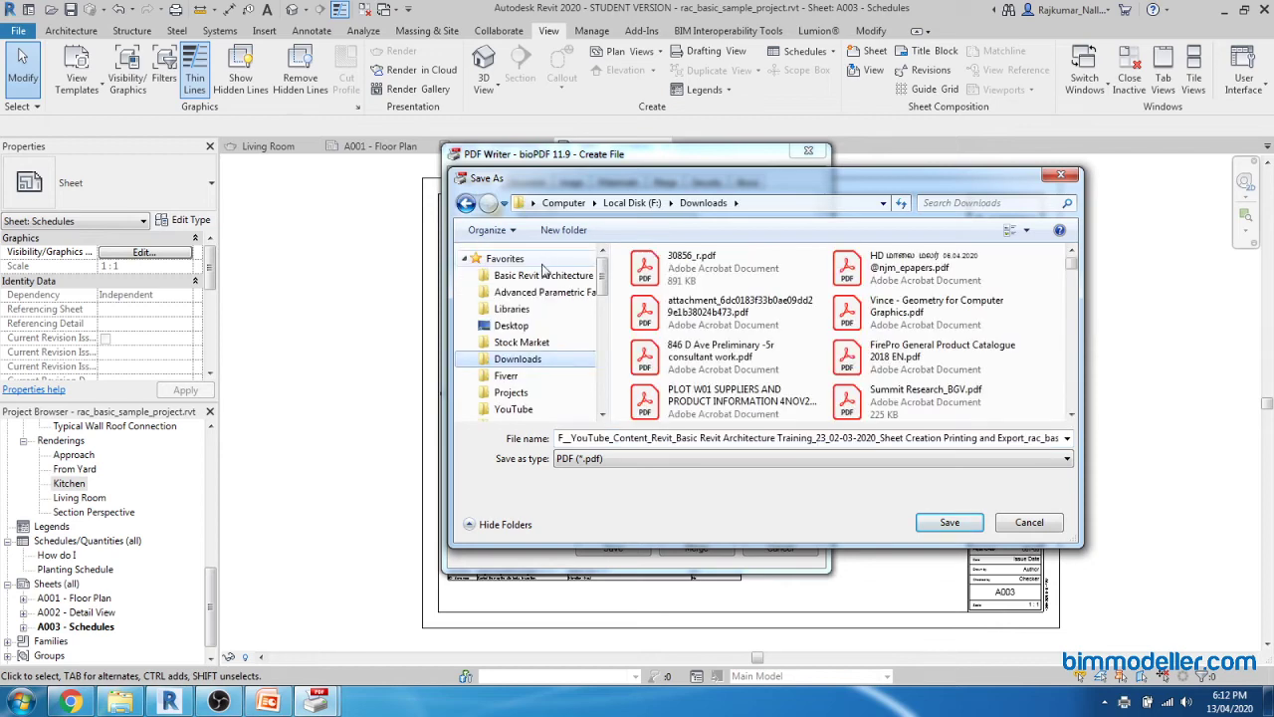
{"action": "left_click", "coordinate": [542, 275]}
{"action": "left_click", "coordinate": [699, 350]}
{"action": "scroll", "coordinate": [700, 364], "scroll_direction": "down", "scroll_amount": 1}
{"action": "scroll", "coordinate": [700, 364], "scroll_direction": "down", "scroll_amount": 3}
{"action": "double_click", "coordinate": [718, 289]}
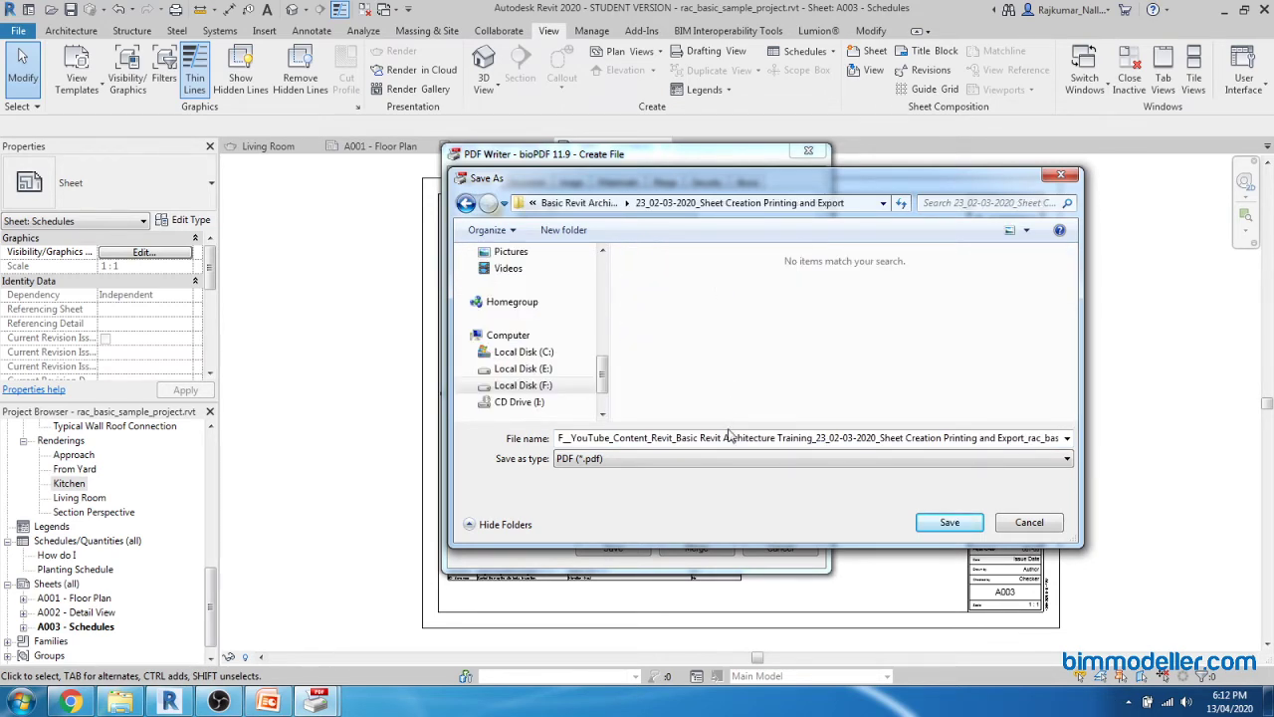
Save the schedules sheet as Sheet 2.pdf and close the opened PDF.
{"action": "triple_click", "coordinate": [856, 438]}
{"action": "type", "text": "Sheet 2"}
{"action": "key", "text": "Return"}
{"action": "left_click", "coordinate": [615, 549]}
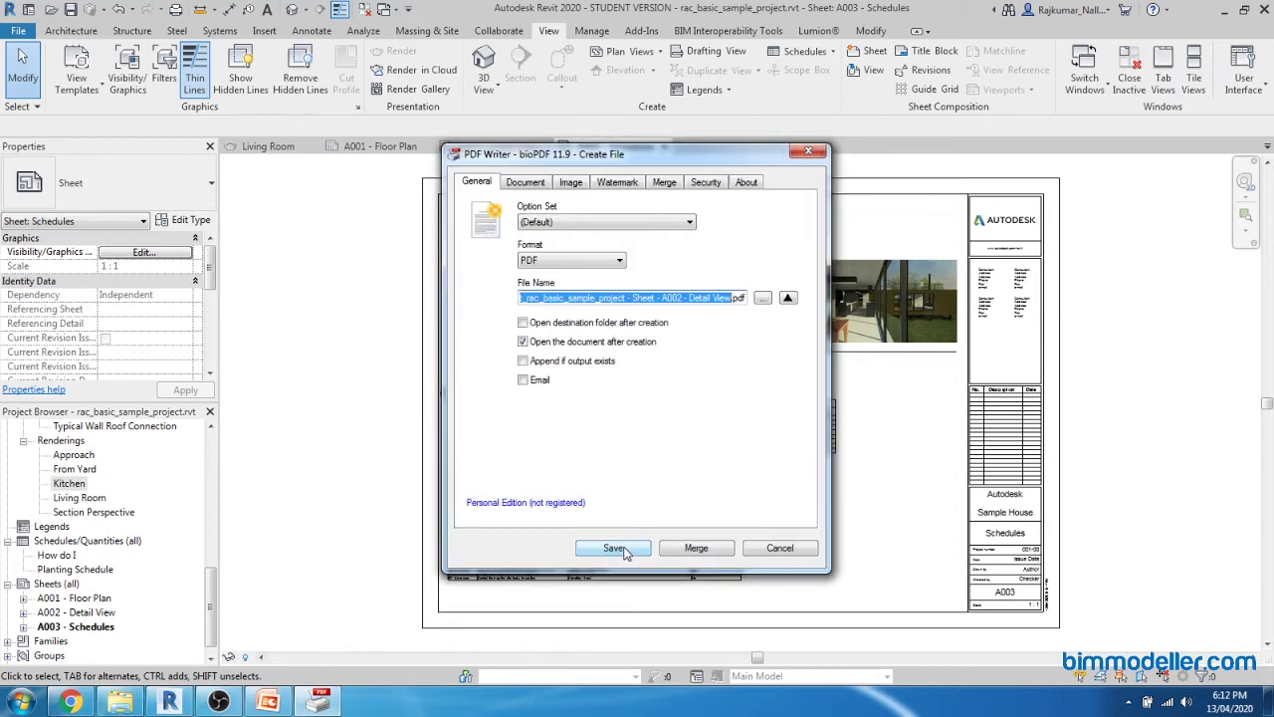
{"action": "left_click", "coordinate": [762, 297]}
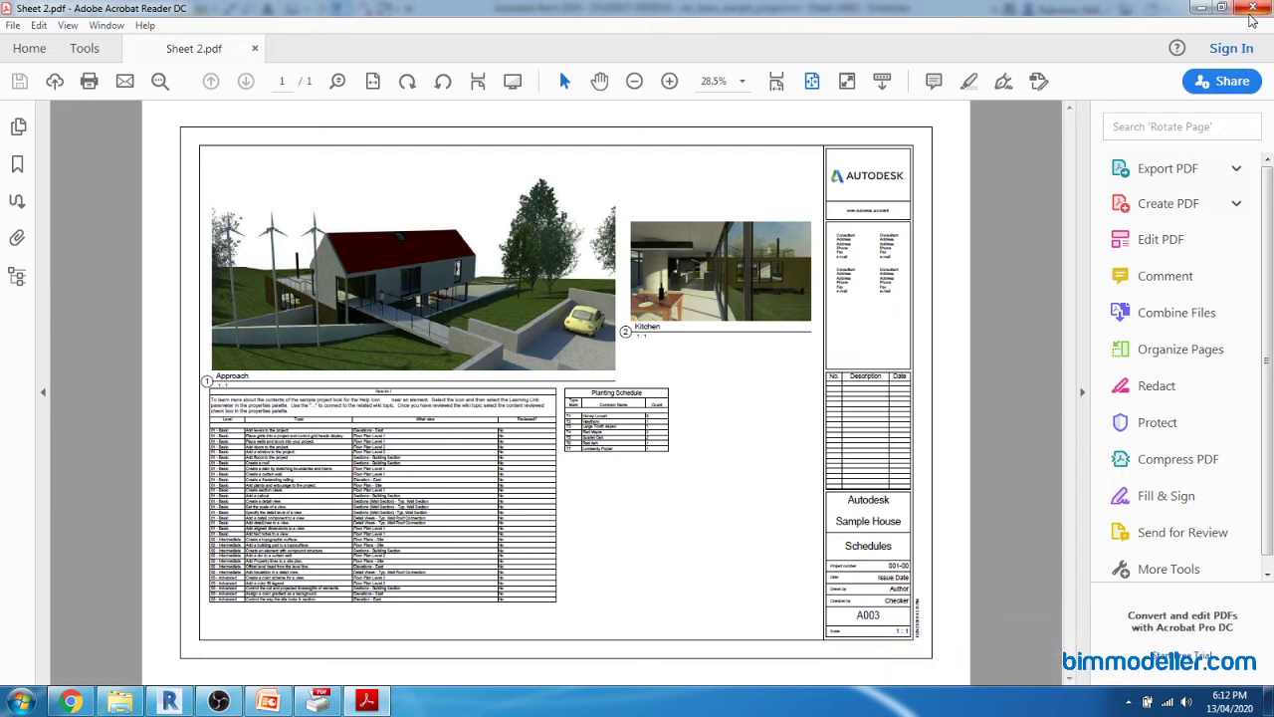
{"action": "left_click", "coordinate": [1251, 10]}
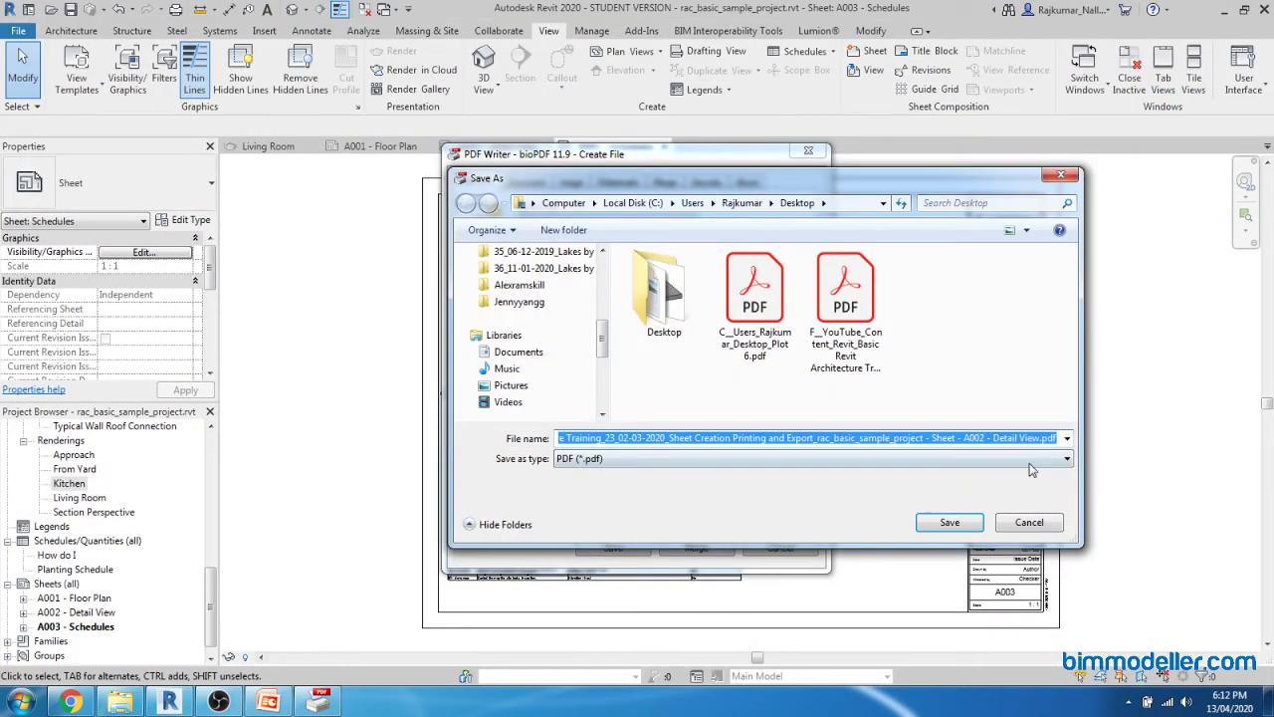
Cancel the Save As and bioPDF dialogs, close Print, and open sheet A001 - Floor Plan.
{"action": "left_click", "coordinate": [1009, 525]}
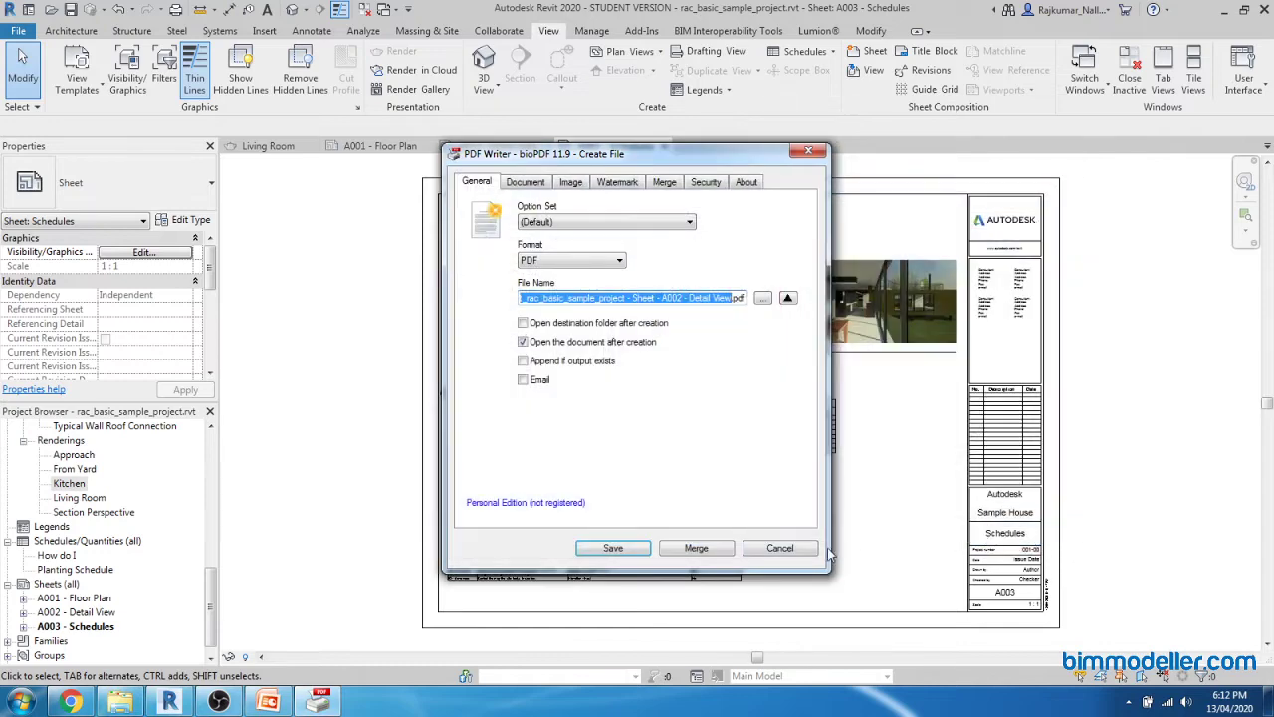
{"action": "left_click", "coordinate": [780, 548]}
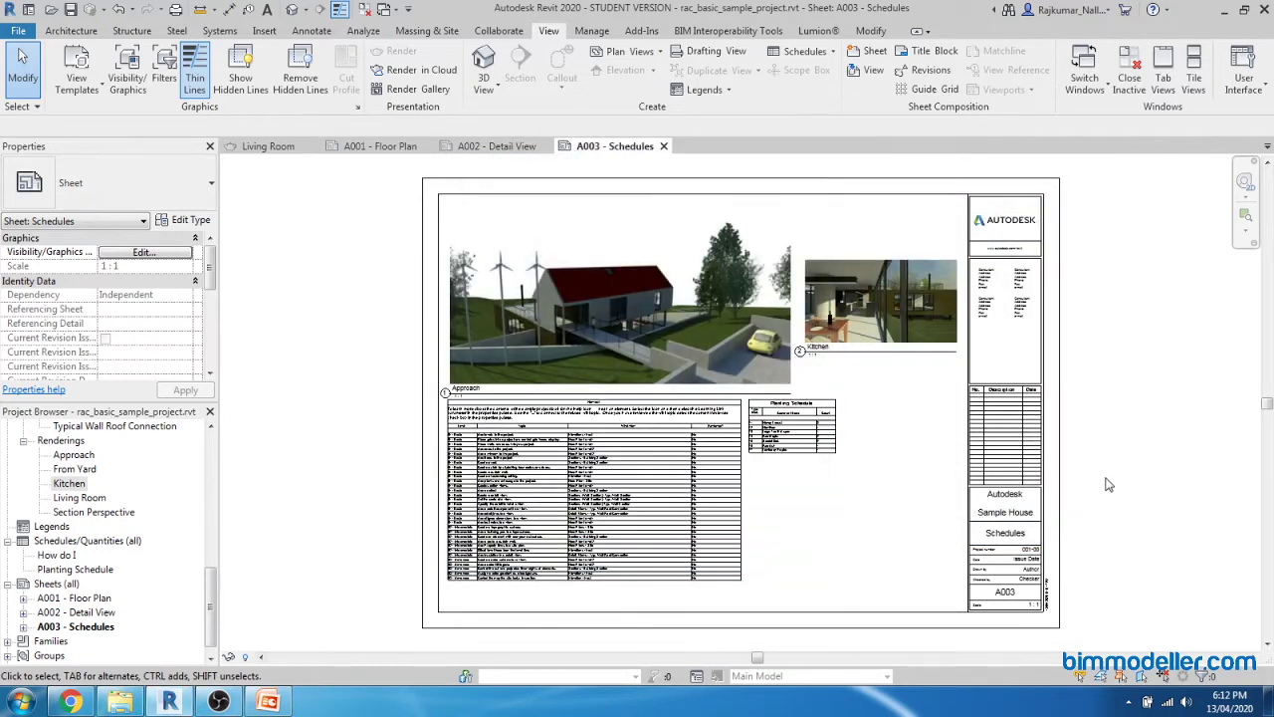
{"action": "key", "text": "ctrl+p"}
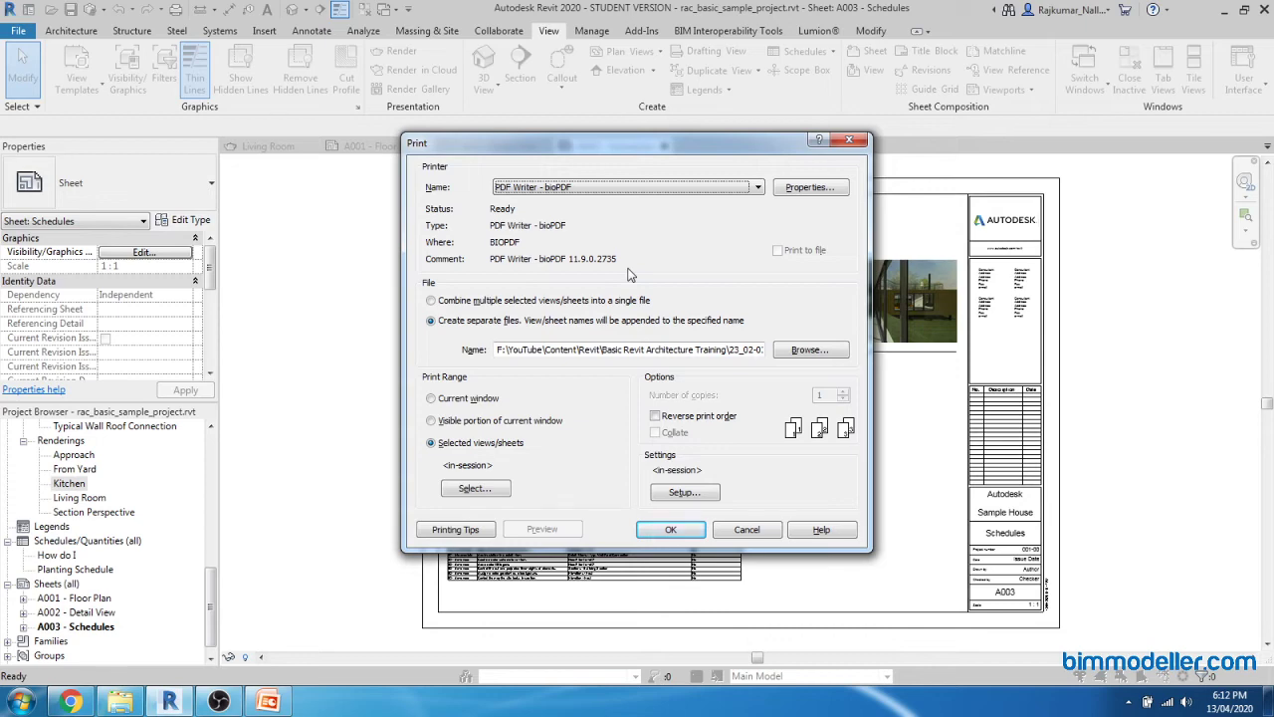
{"action": "key", "text": "Escape"}
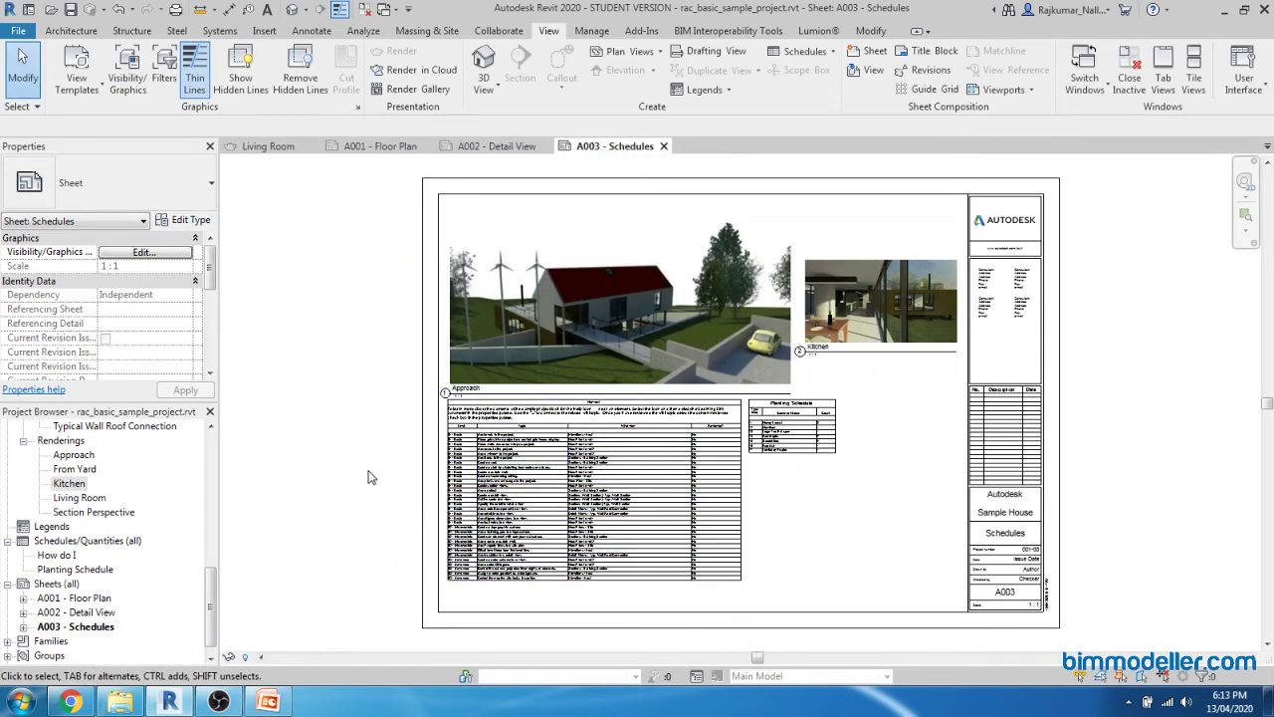
{"action": "double_click", "coordinate": [98, 598]}
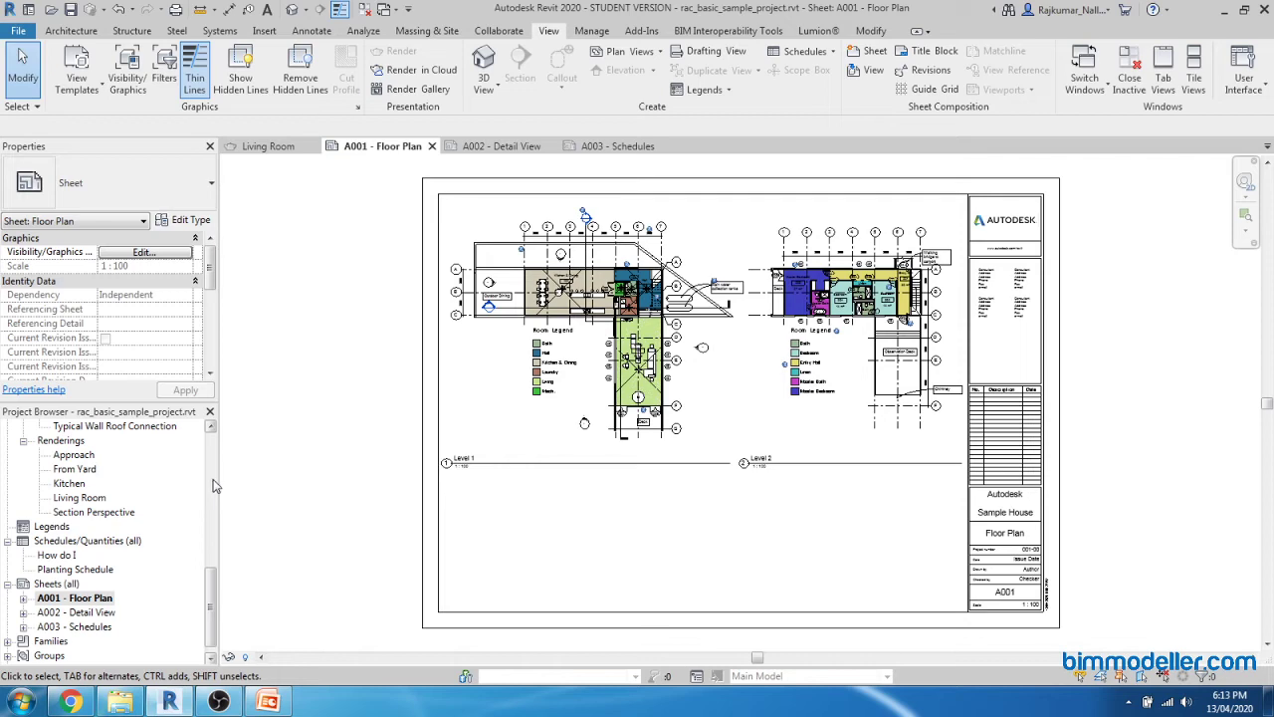
Start a DWG export of the sheet and open its export setup for modification.
{"action": "left_click", "coordinate": [16, 31]}
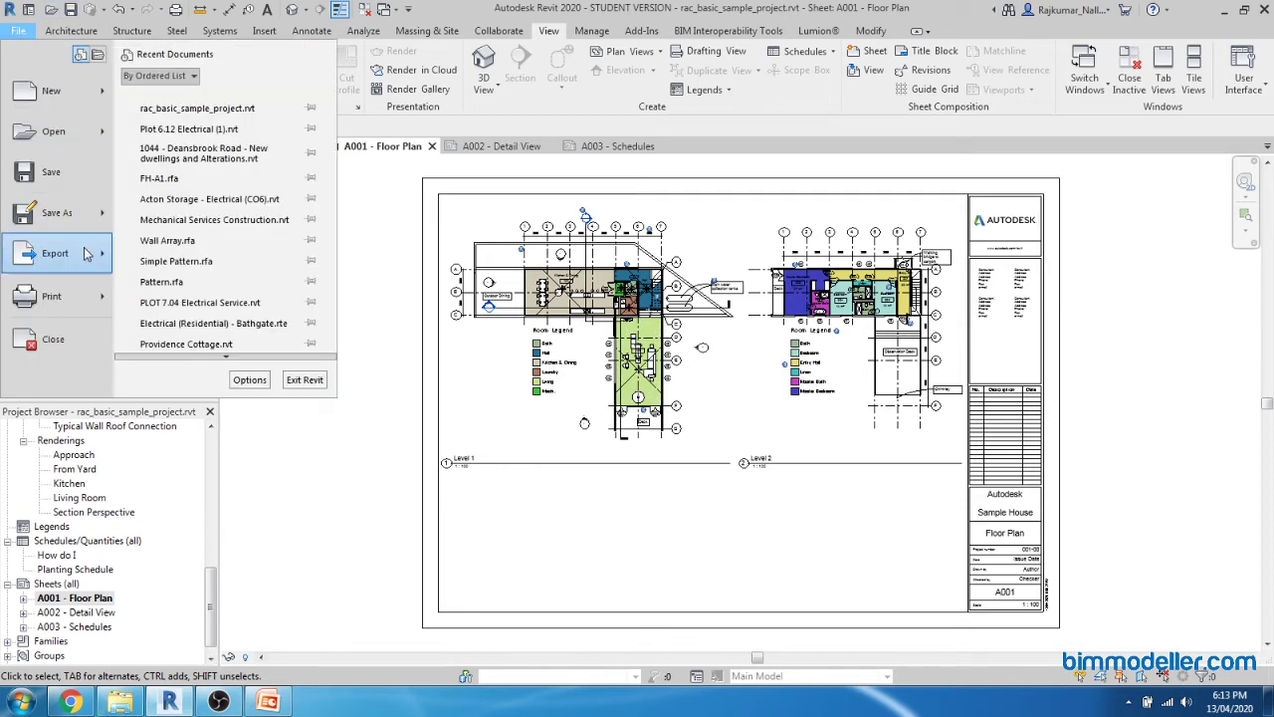
{"action": "mouse_move", "coordinate": [86, 254]}
{"action": "mouse_move", "coordinate": [236, 108]}
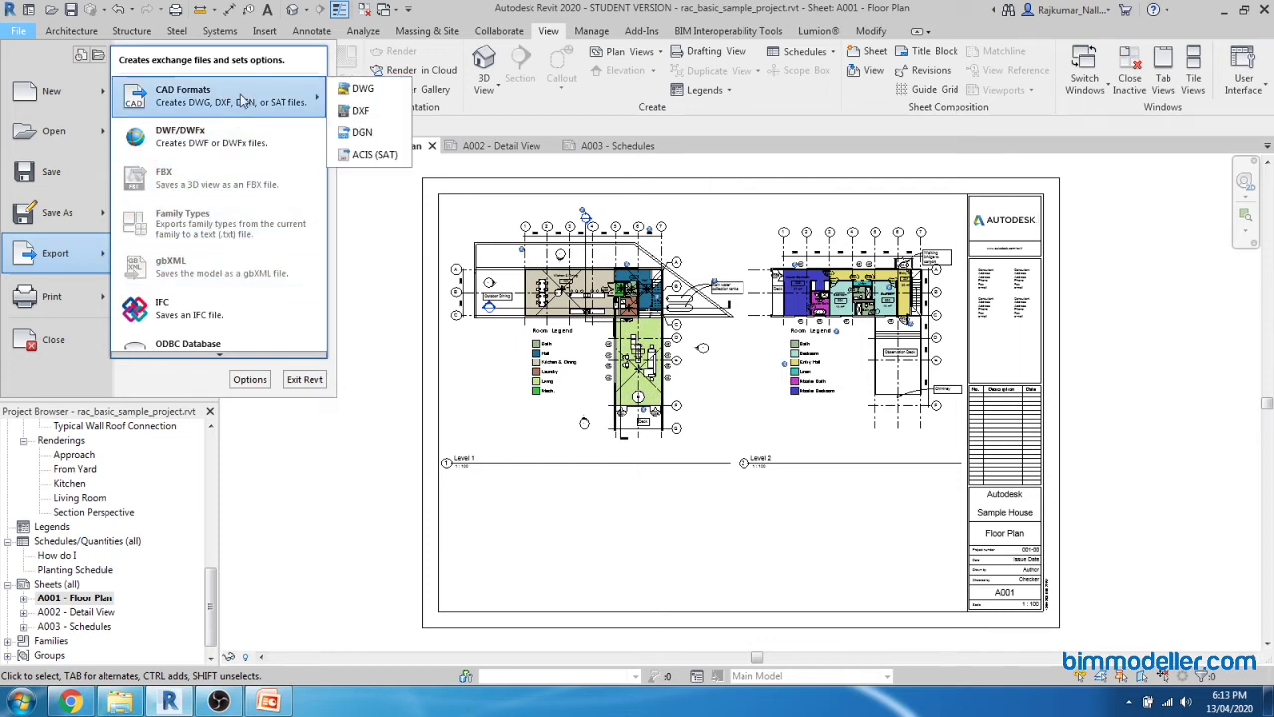
{"action": "left_click", "coordinate": [364, 92]}
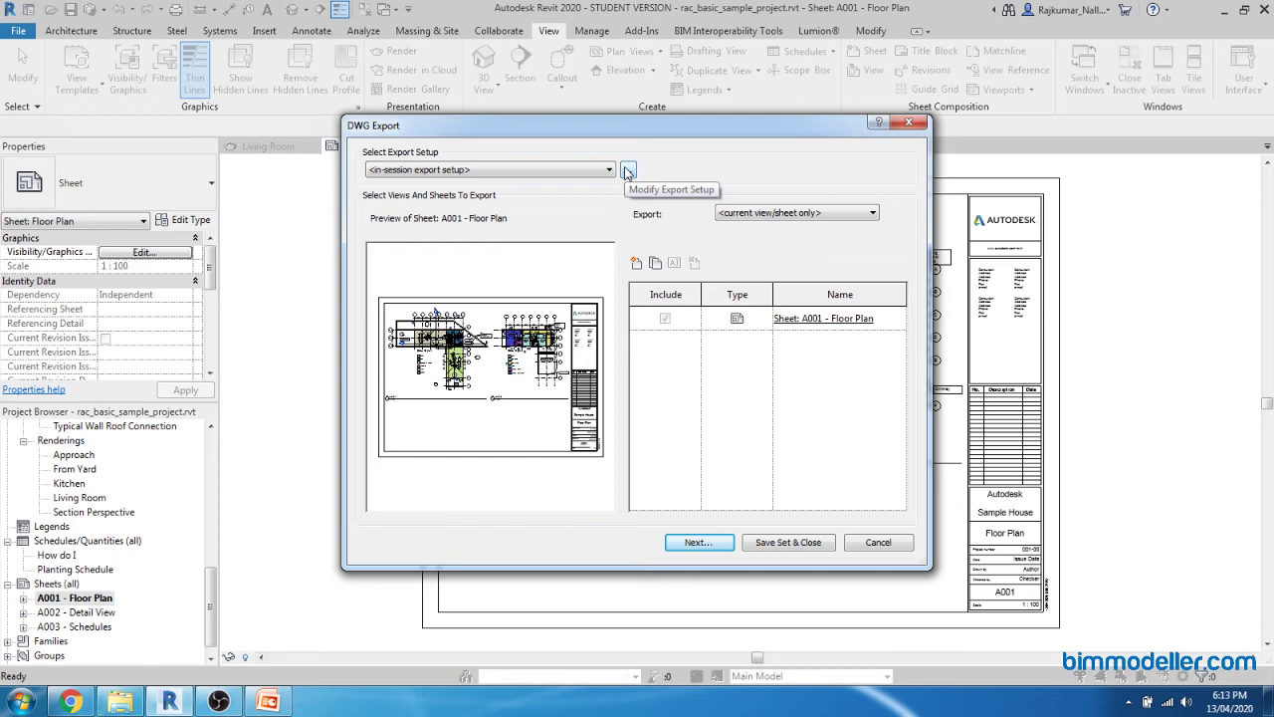
{"action": "left_click", "coordinate": [627, 171]}
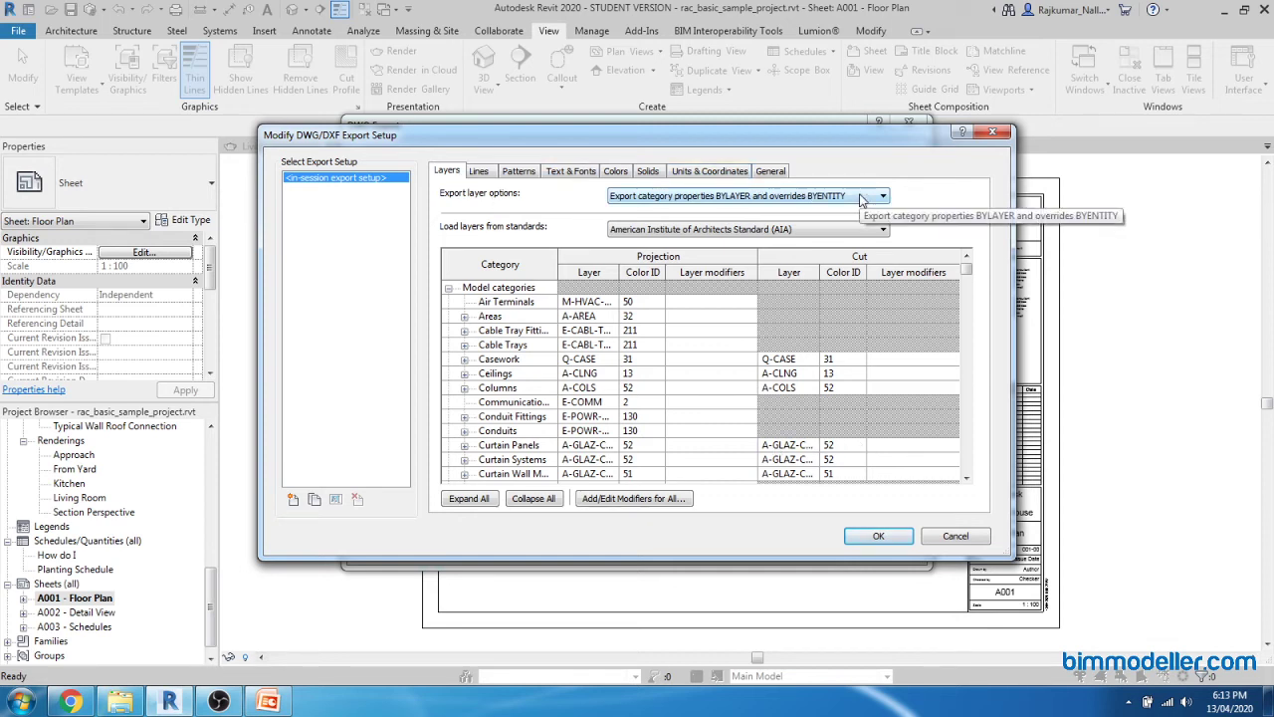
Replace the export layers with ISO Standard 13567 and accept the modified setup.
{"action": "left_click", "coordinate": [855, 230]}
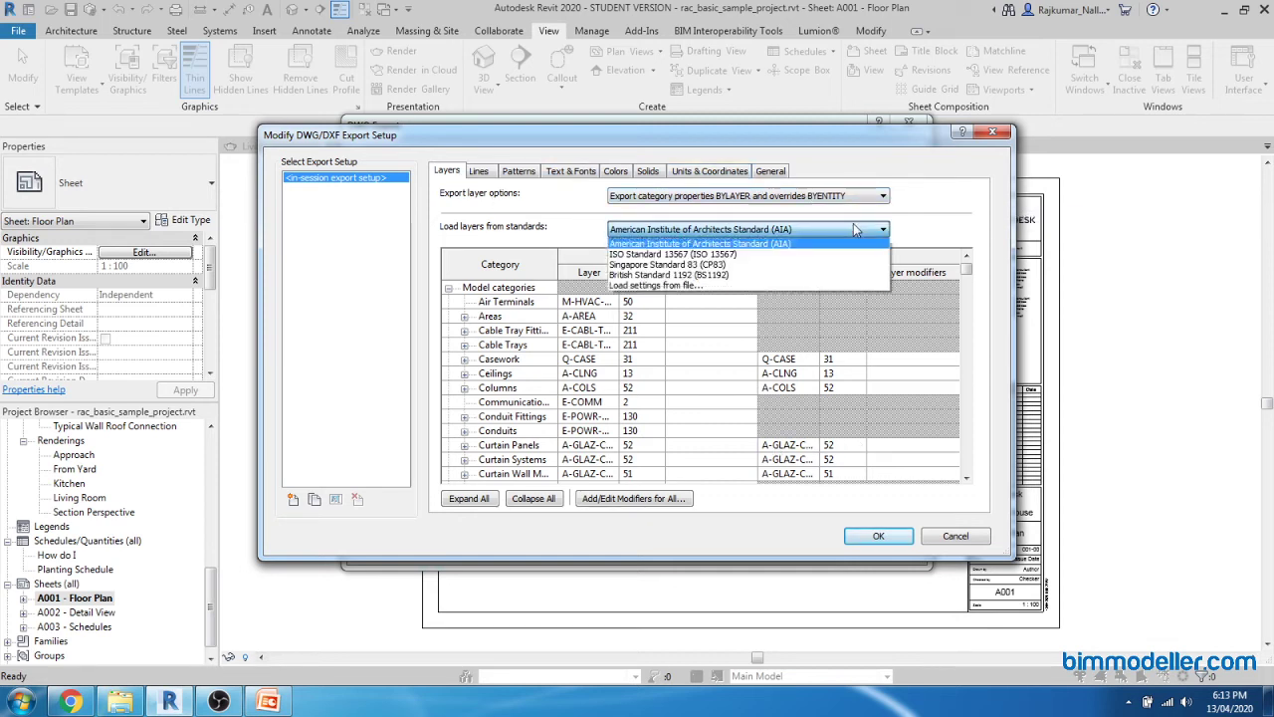
{"action": "left_click", "coordinate": [808, 257]}
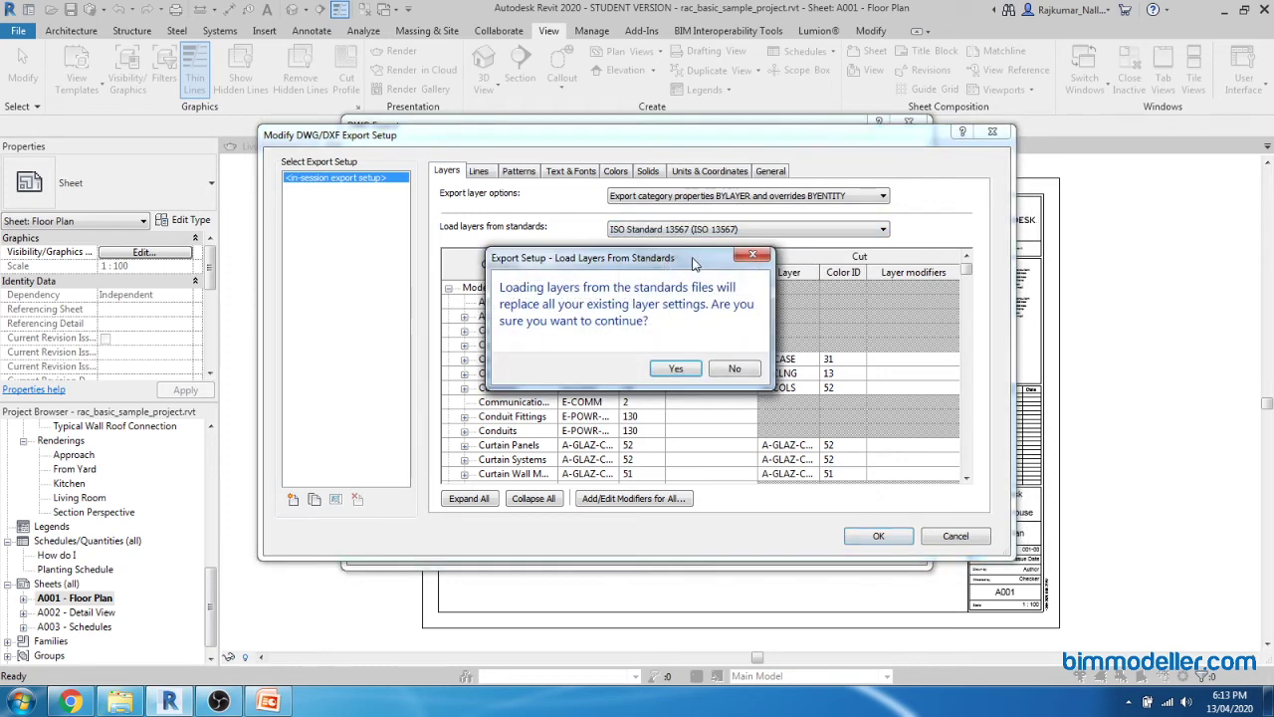
{"action": "left_click", "coordinate": [662, 367]}
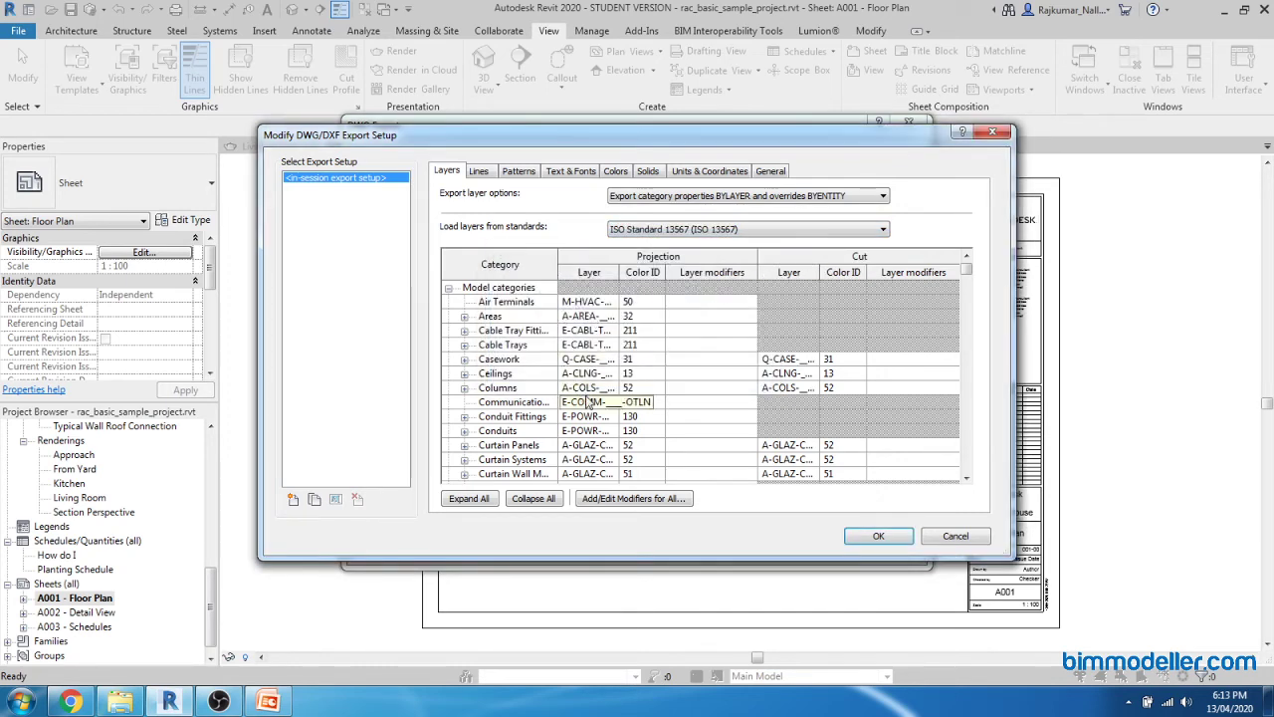
{"action": "left_click", "coordinate": [857, 535]}
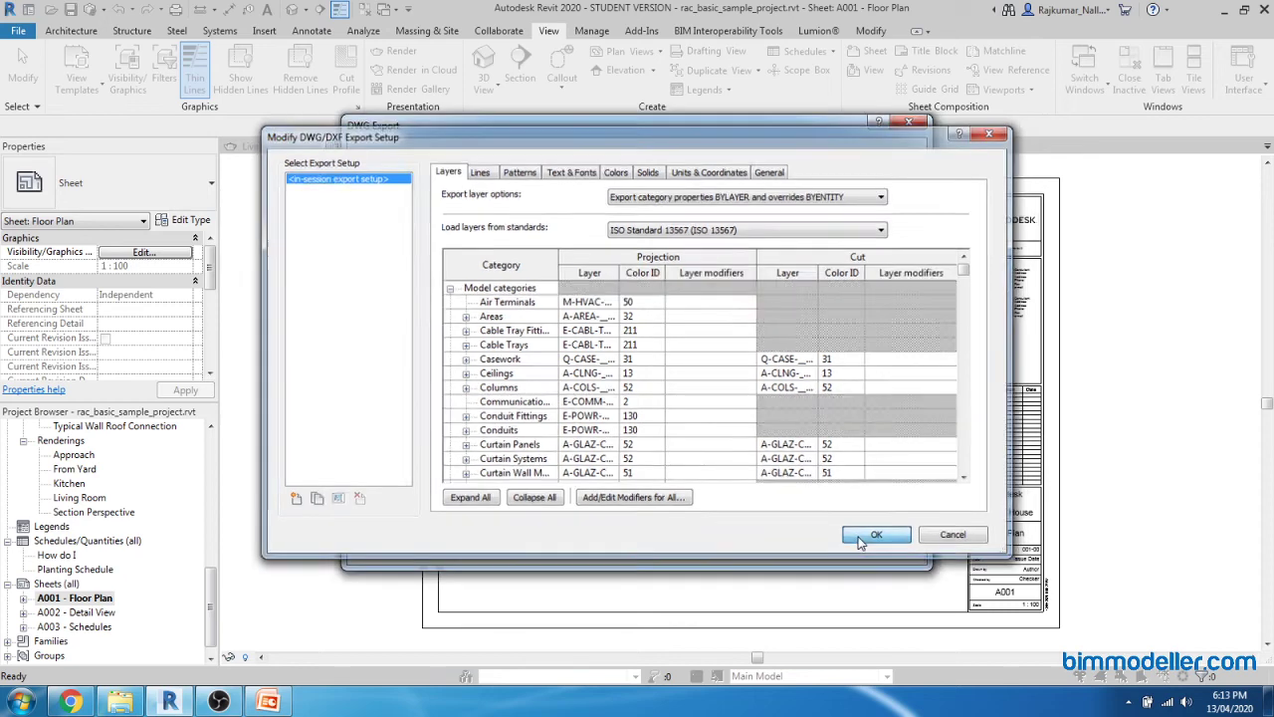
{"action": "left_click", "coordinate": [694, 543]}
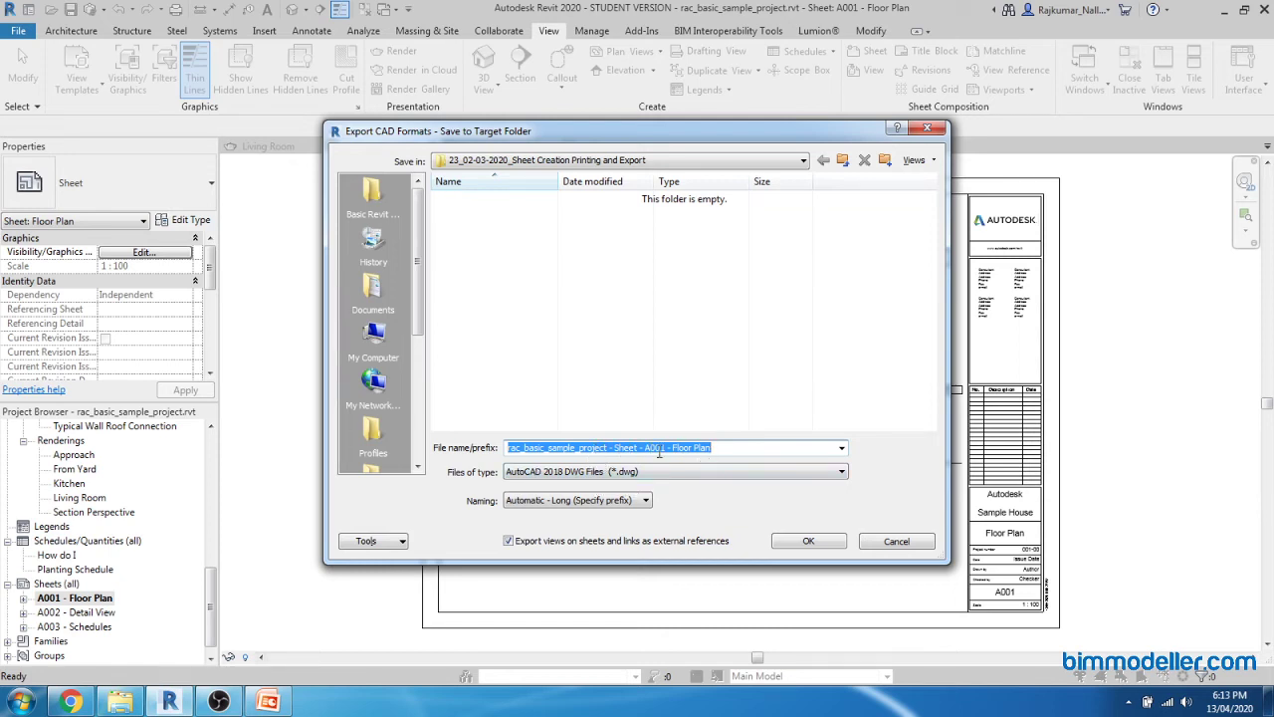
Save sheet A001 - Floor Plan as AutoCAD 2018 DWG, then select the right-hand viewport.
{"action": "left_click", "coordinate": [612, 448]}
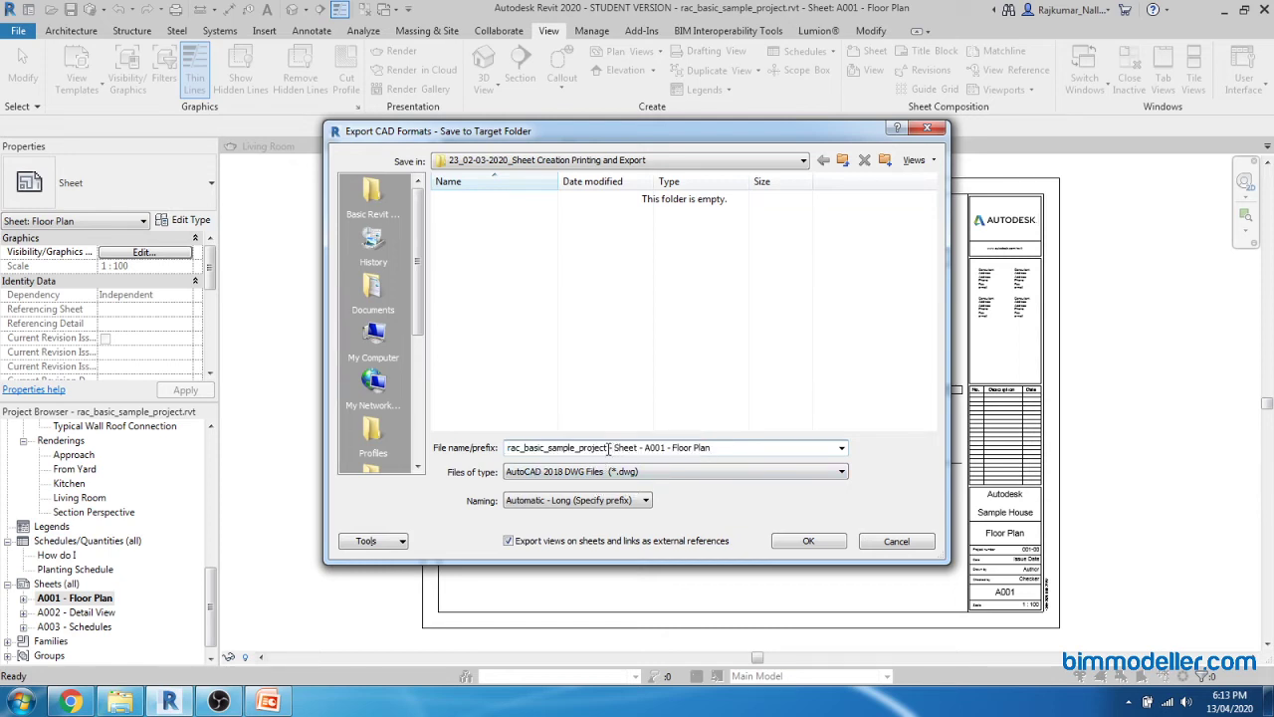
{"action": "left_click", "coordinate": [802, 543]}
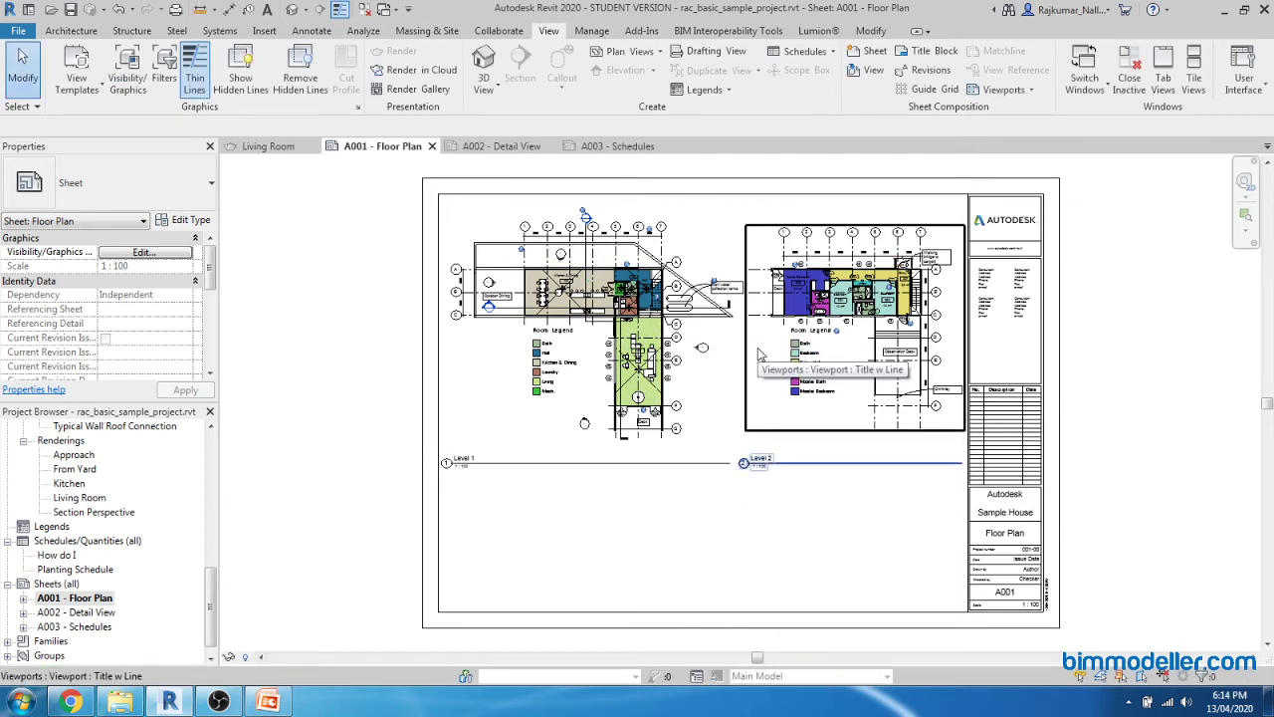
{"action": "scroll", "coordinate": [440, 468], "scroll_direction": "down", "scroll_amount": 2}
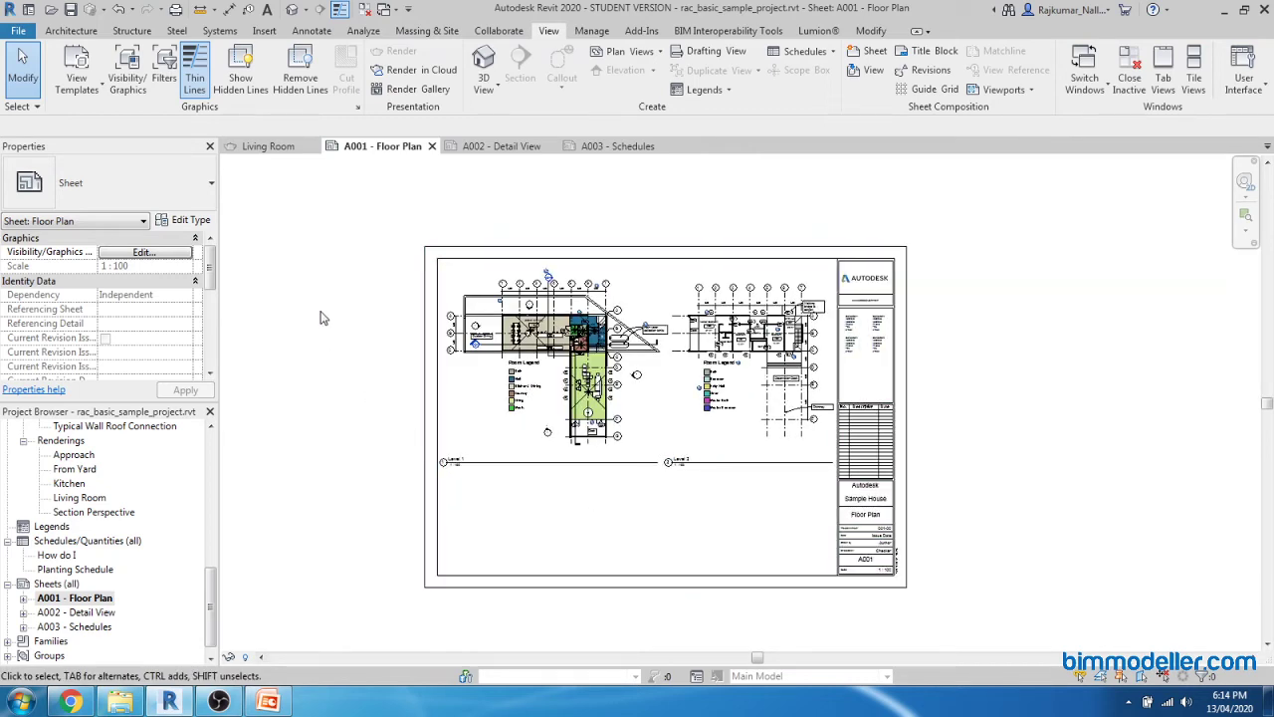
{"action": "left_click", "coordinate": [697, 388]}
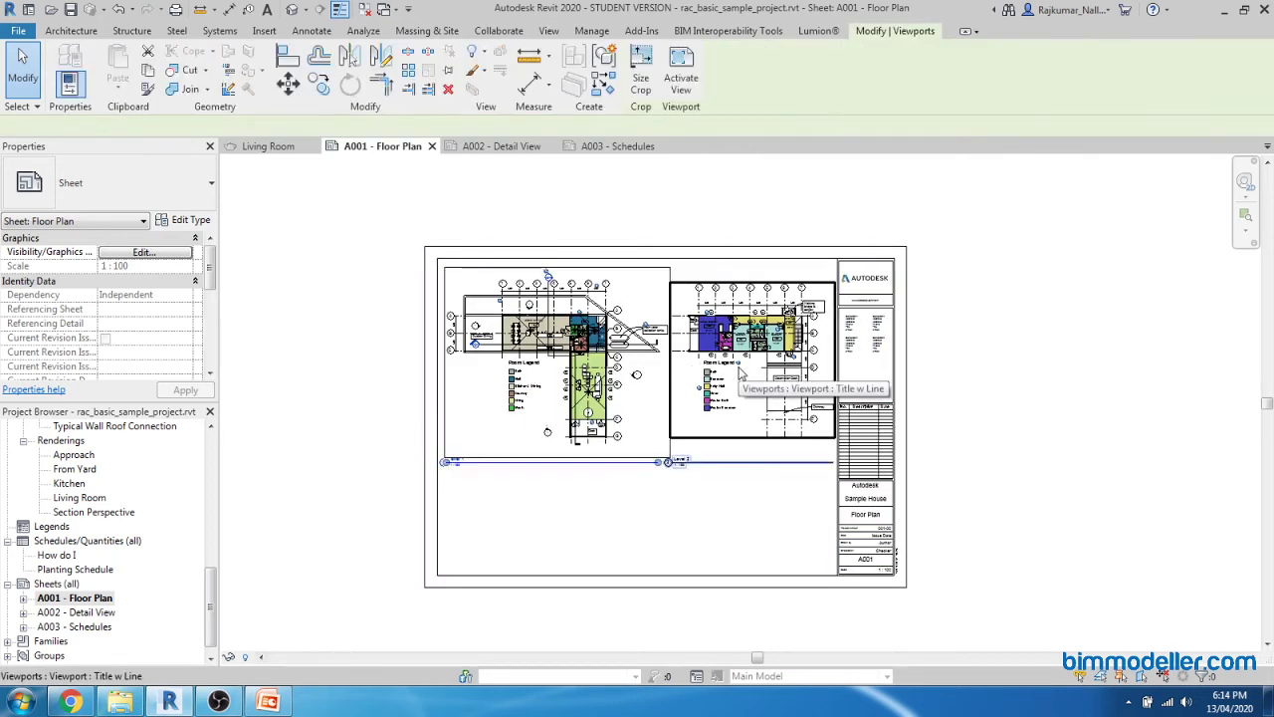
Check the exported A001 DWG, its two view drawings and the logo PNG in Explorer, then return to Revit.
{"action": "left_click", "coordinate": [140, 705]}
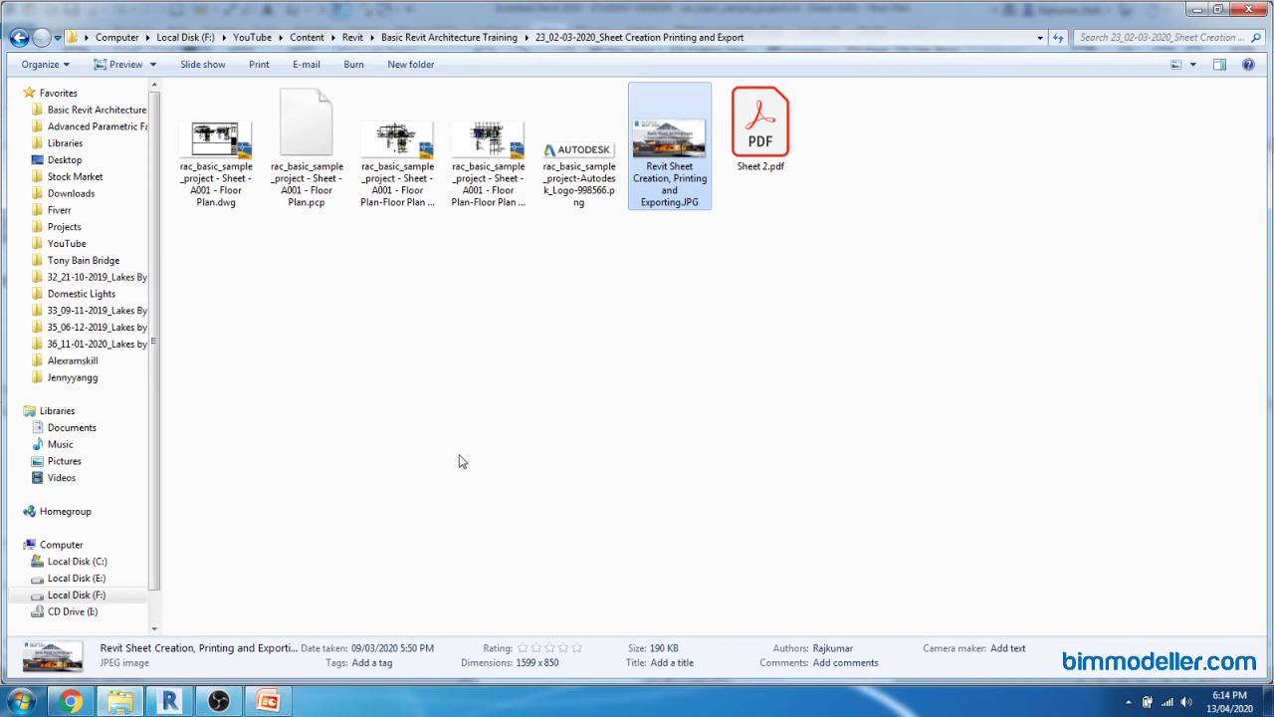
{"action": "left_click", "coordinate": [216, 150]}
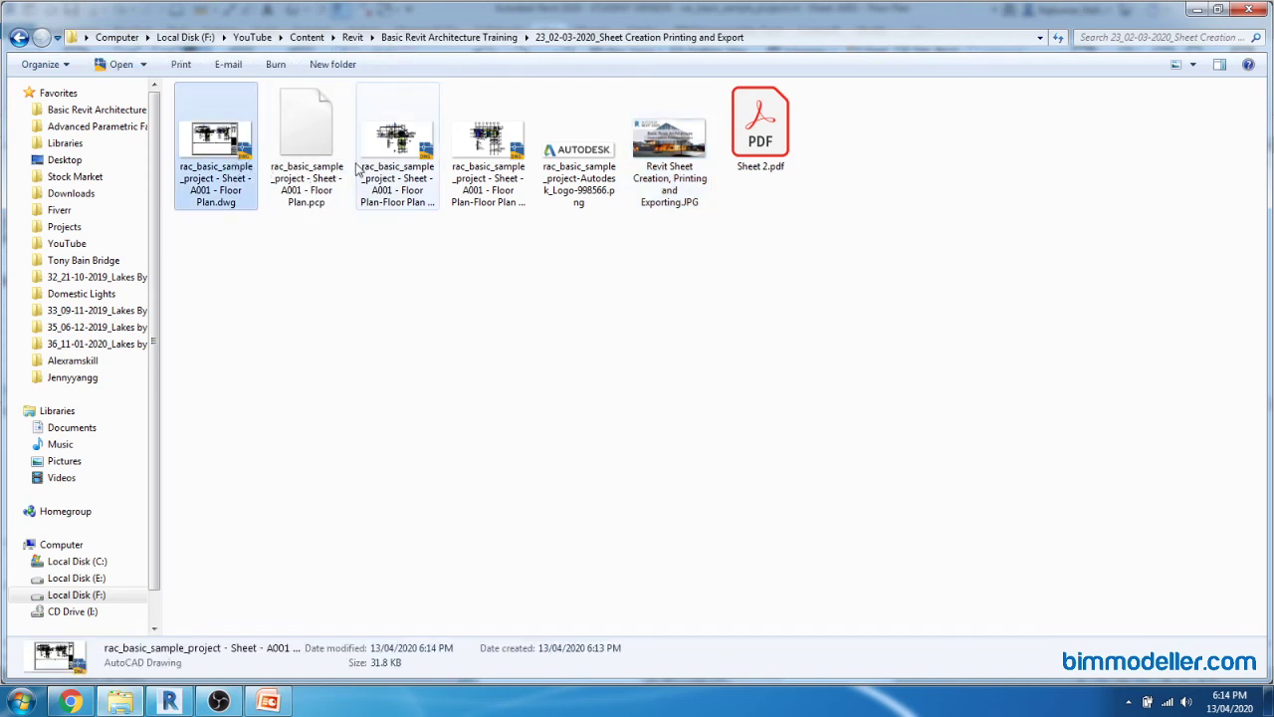
{"action": "left_click", "coordinate": [397, 150], "text": "ctrl"}
{"action": "left_click", "coordinate": [447, 281]}
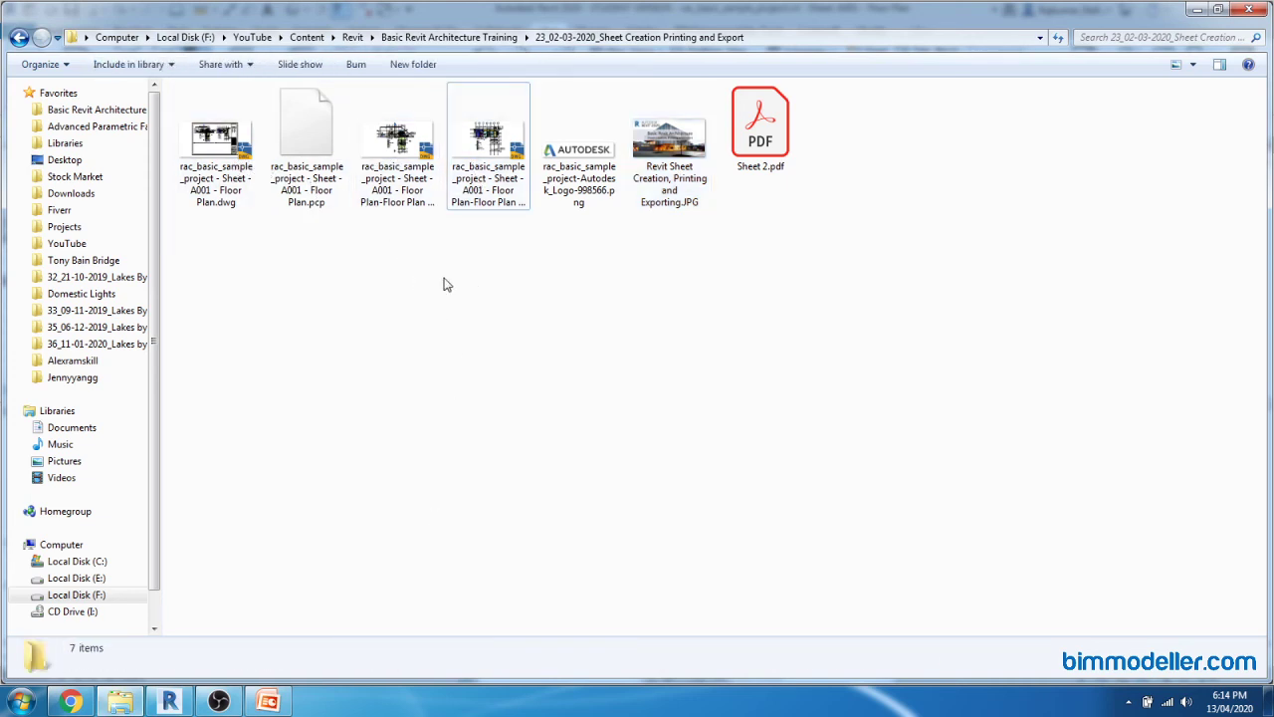
{"action": "left_click", "coordinate": [229, 189]}
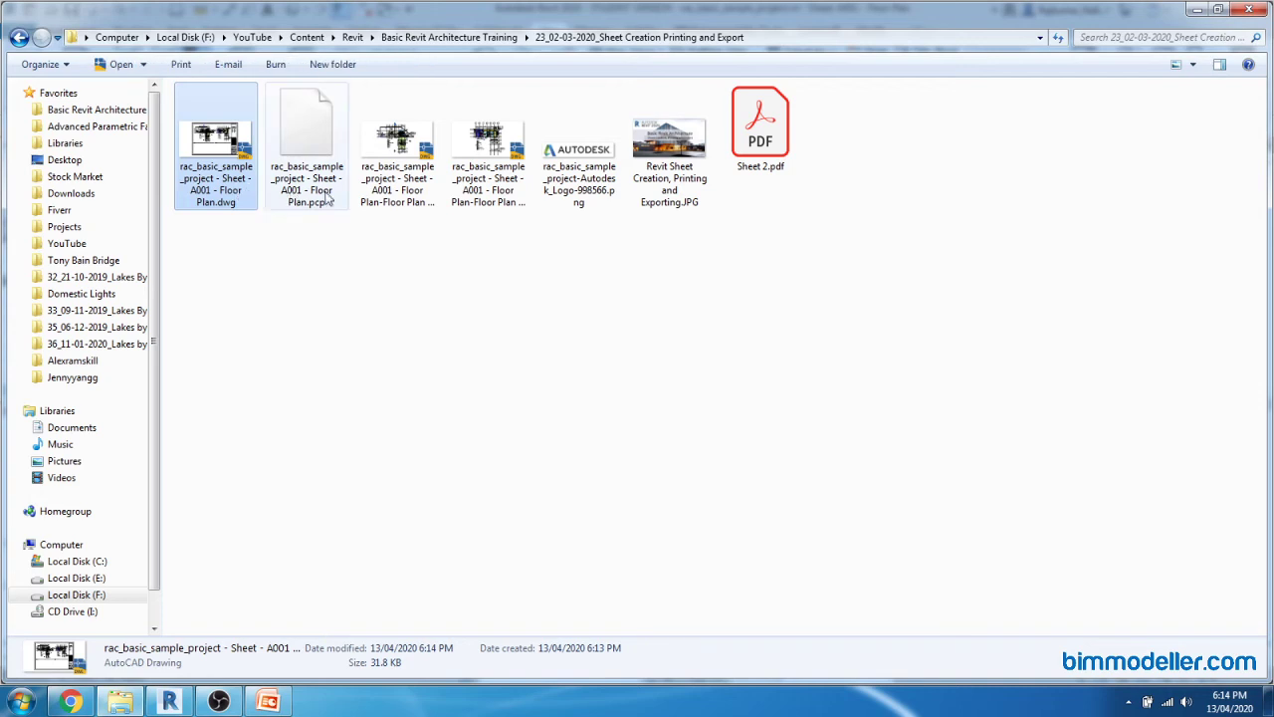
{"action": "left_click", "coordinate": [396, 177], "text": "ctrl"}
{"action": "left_click", "coordinate": [489, 169], "text": "ctrl"}
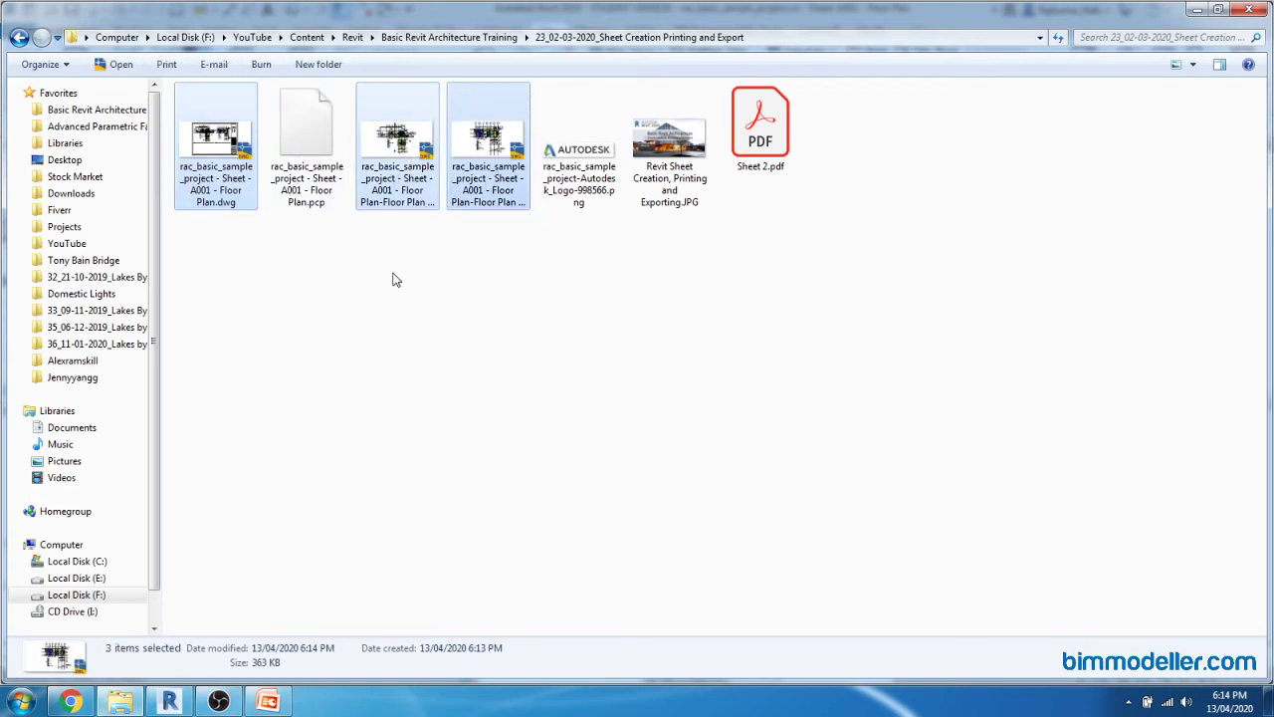
{"action": "left_click", "coordinate": [580, 179]}
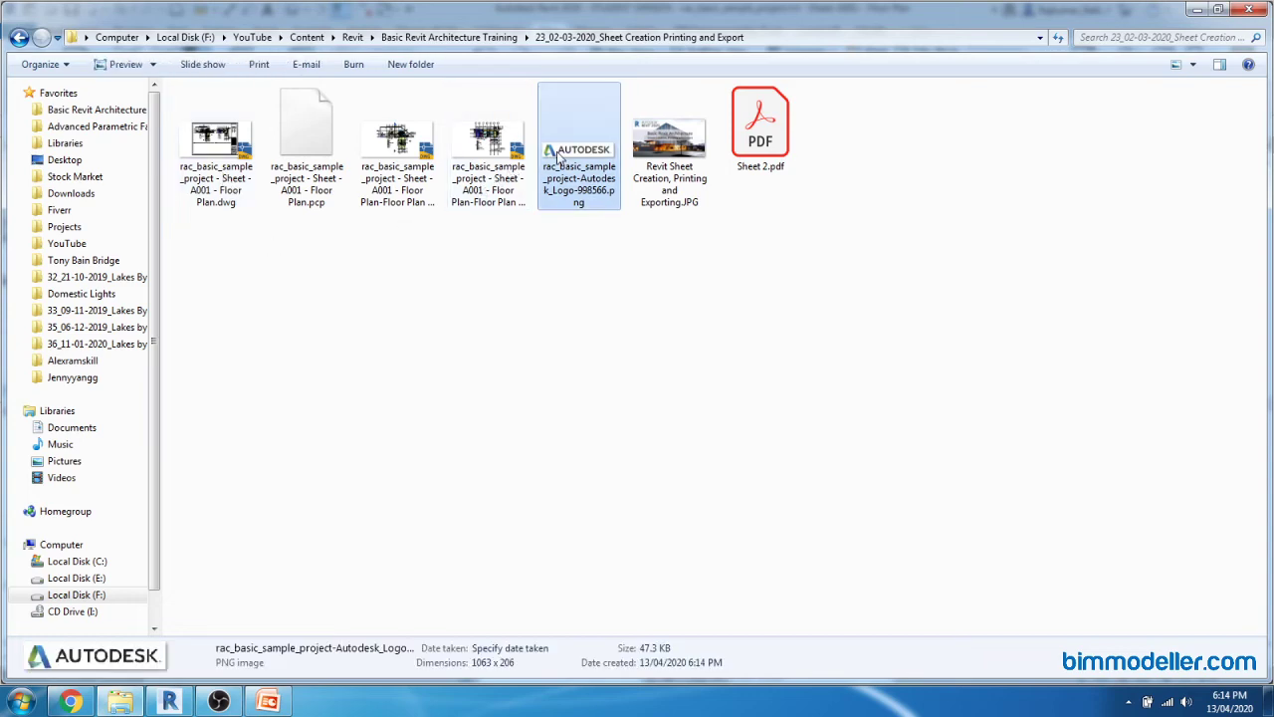
{"action": "left_click", "coordinate": [358, 274]}
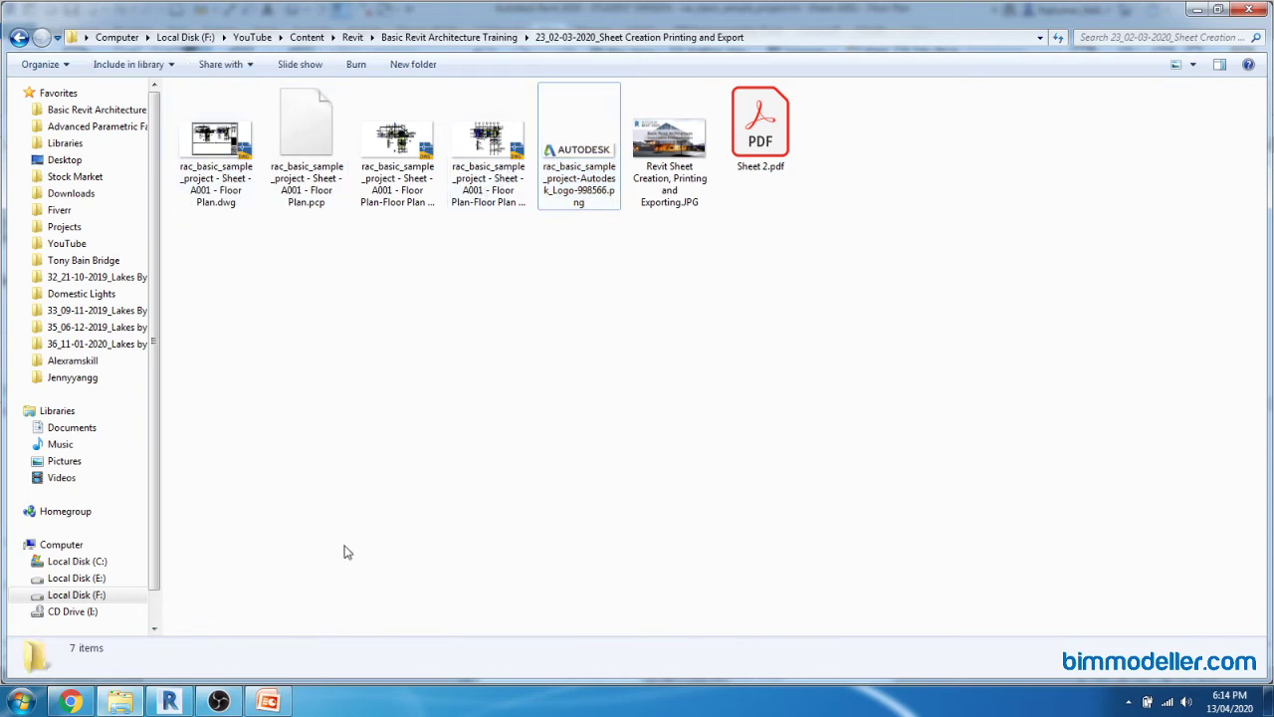
{"action": "left_click", "coordinate": [170, 701]}
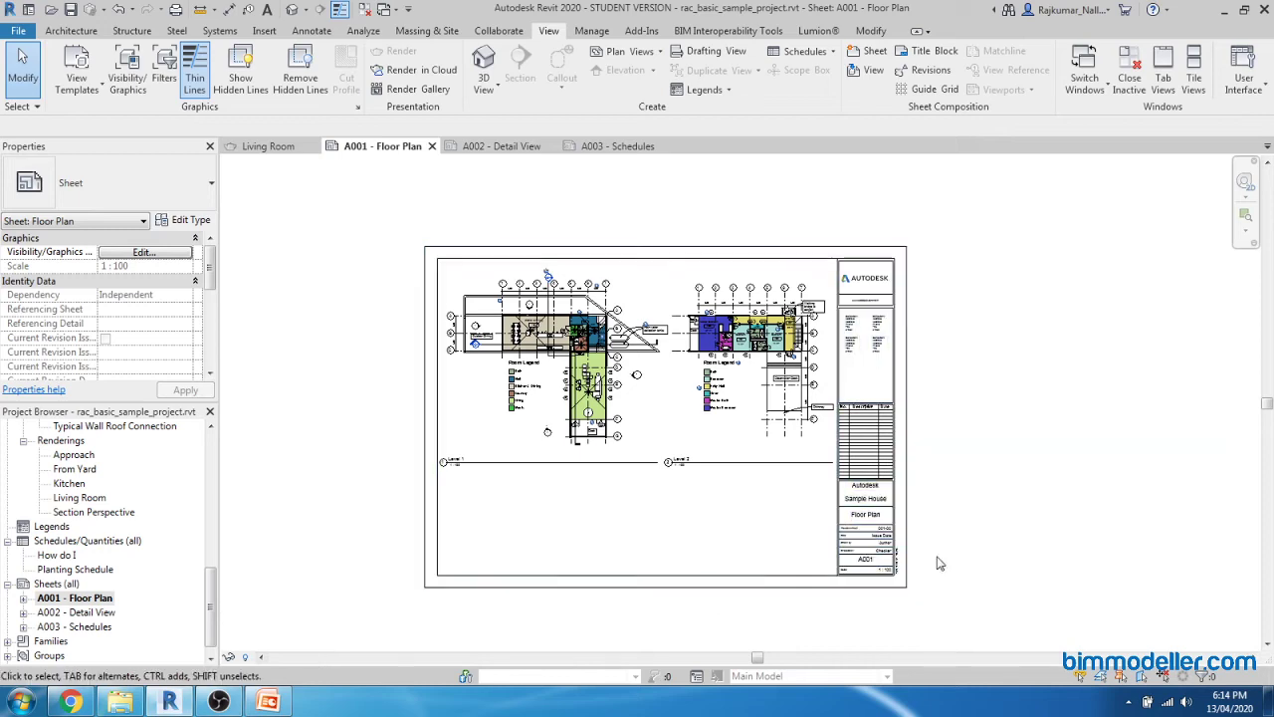
Close the sheet revisions list and start a new DWG export of the sheet.
{"action": "key", "text": "r"}
{"action": "key", "text": "v"}
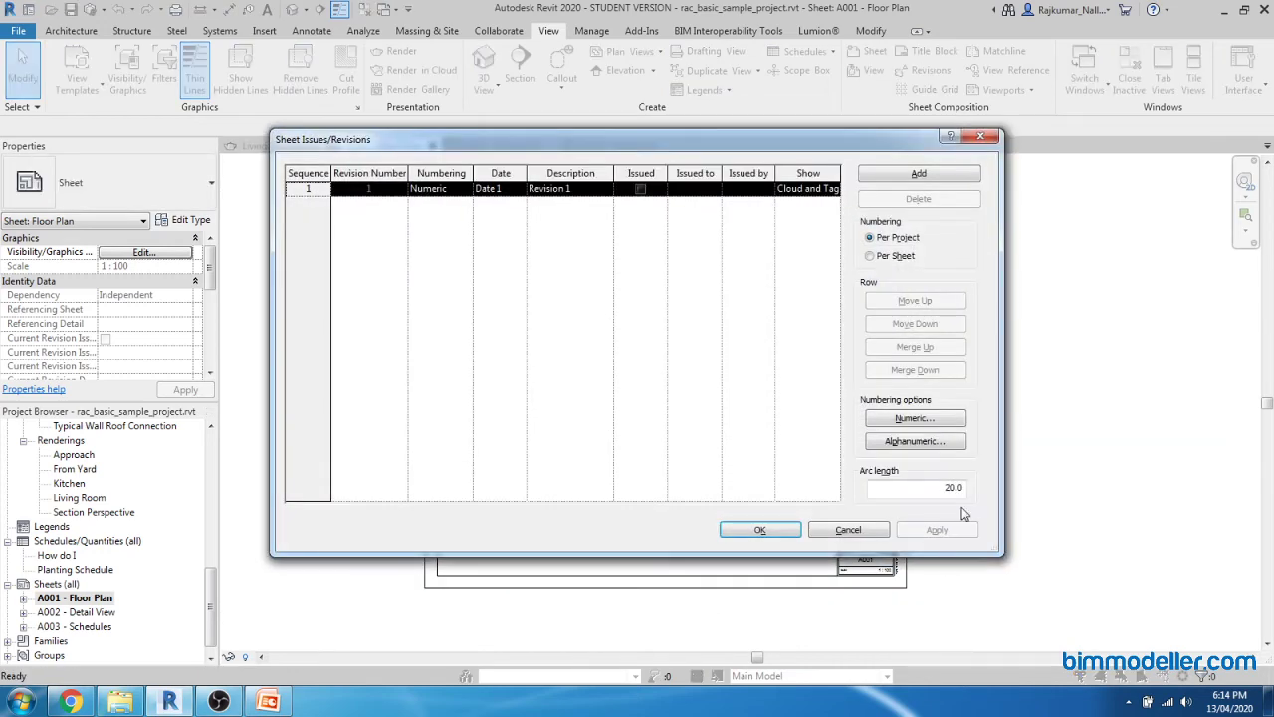
{"action": "left_click", "coordinate": [759, 528]}
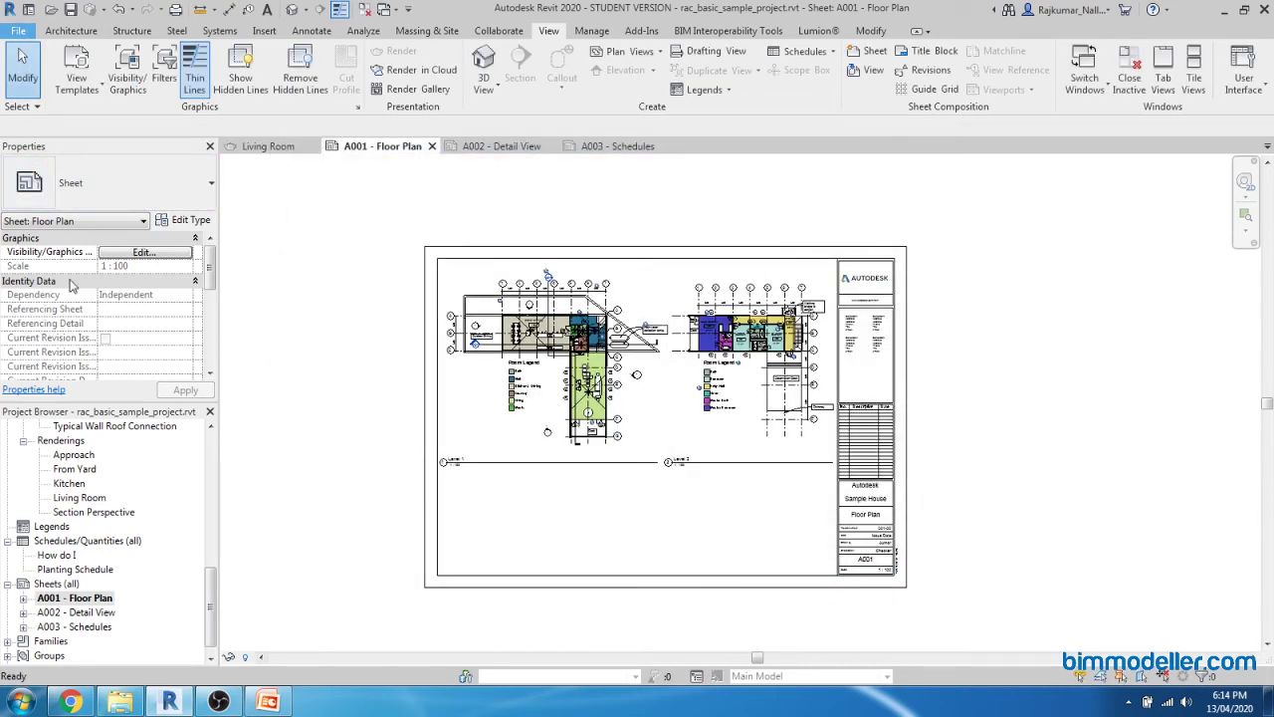
{"action": "key", "text": "alt+f"}
{"action": "mouse_move", "coordinate": [71, 261]}
{"action": "mouse_move", "coordinate": [289, 98]}
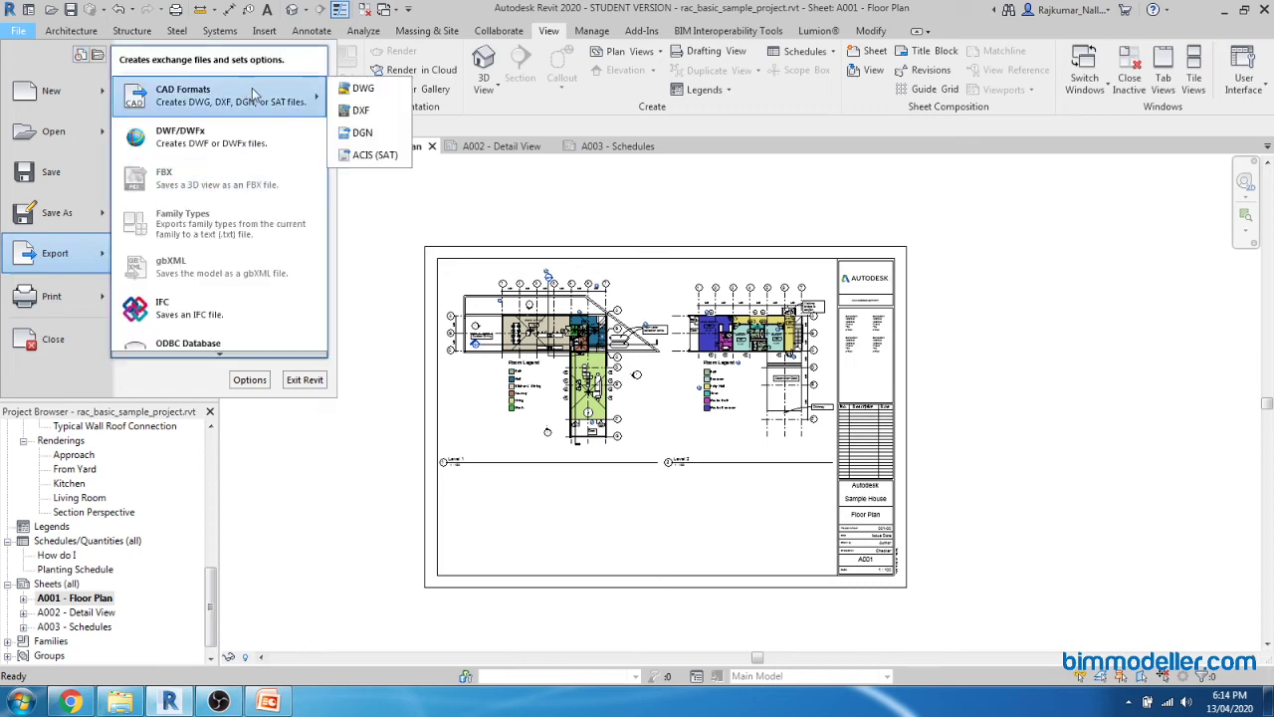
{"action": "left_click", "coordinate": [360, 88]}
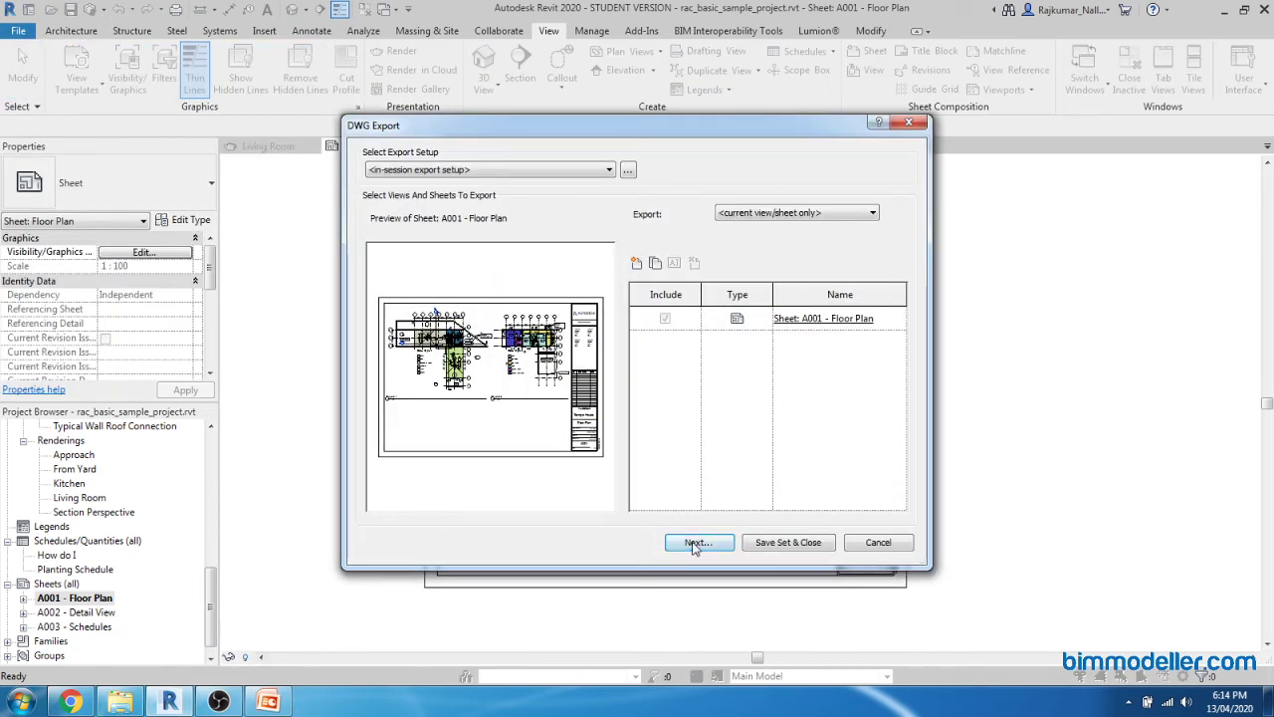
In the export setup's General options, merge views into one file and choose AutoCAD 2013 Format.
{"action": "left_click", "coordinate": [628, 170]}
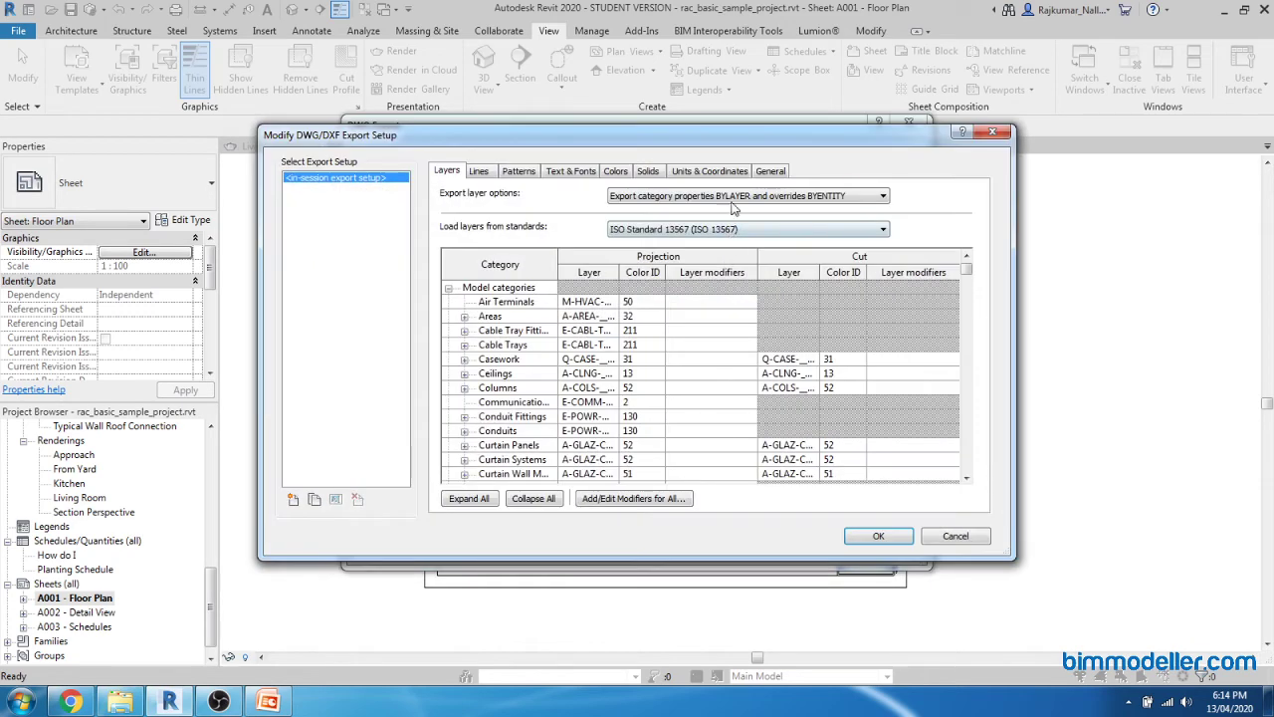
{"action": "left_click", "coordinate": [771, 171]}
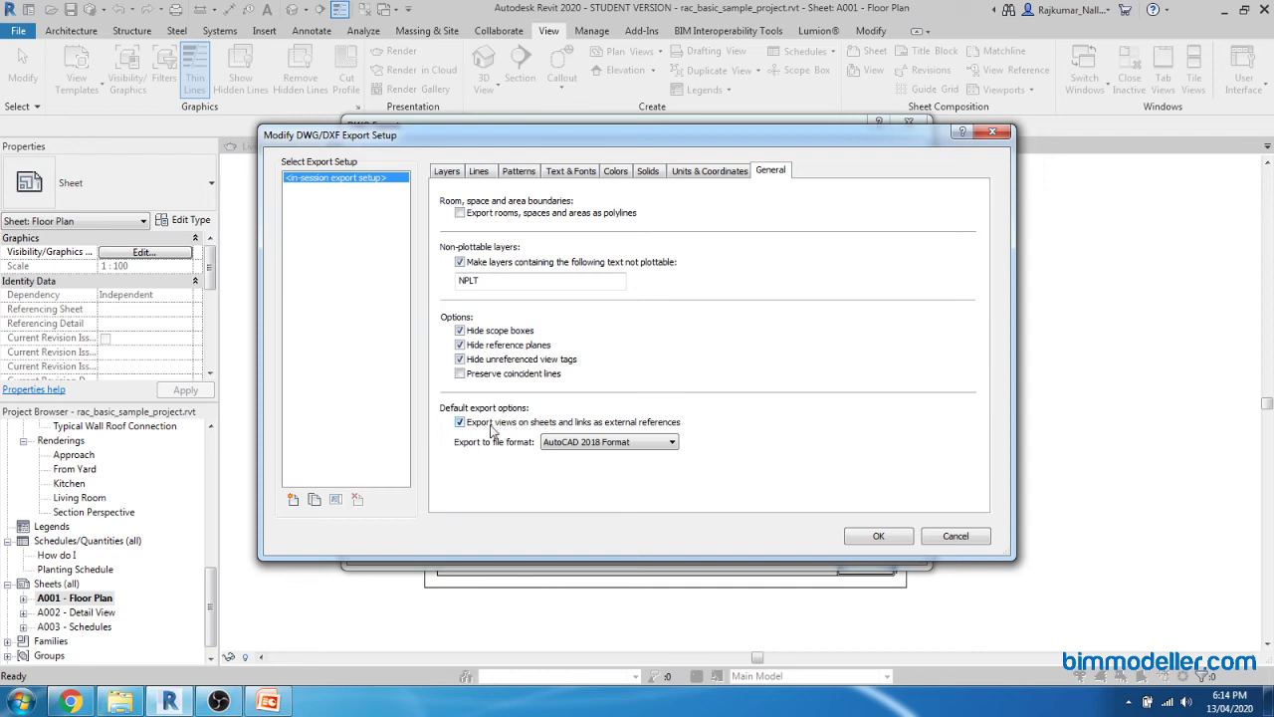
{"action": "left_click", "coordinate": [591, 429]}
{"action": "left_click", "coordinate": [597, 448]}
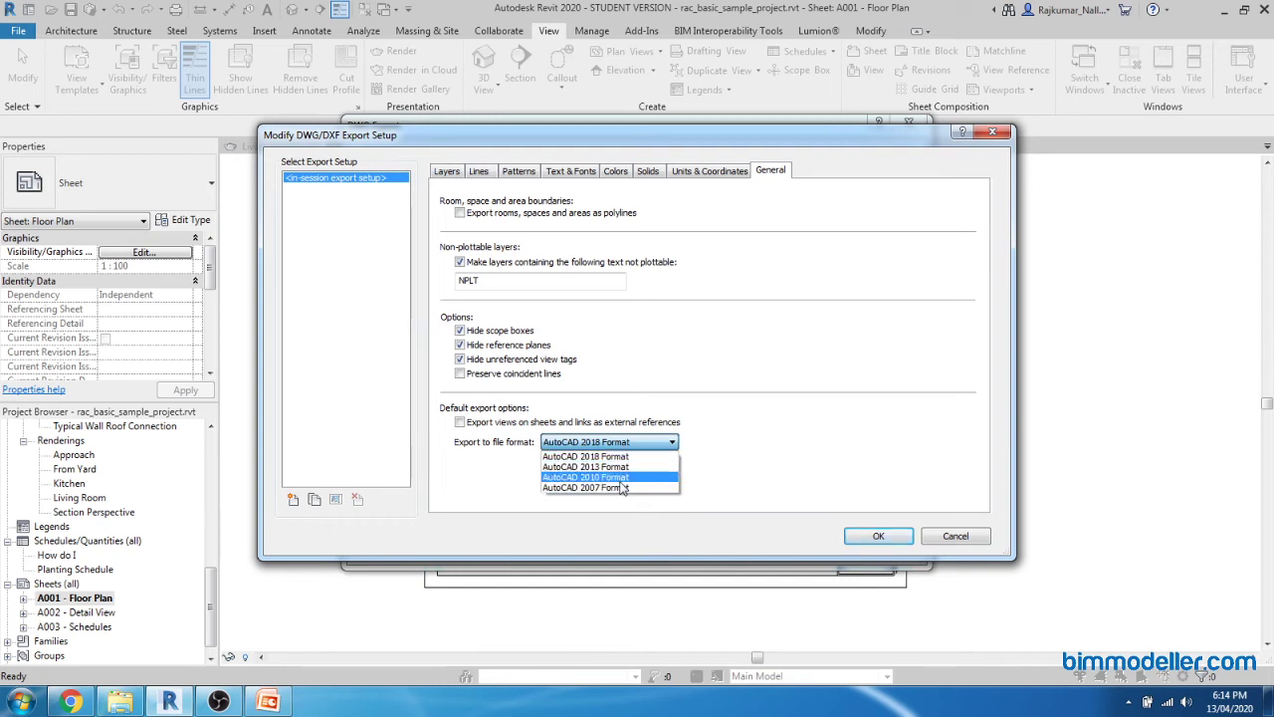
{"action": "left_click", "coordinate": [615, 466]}
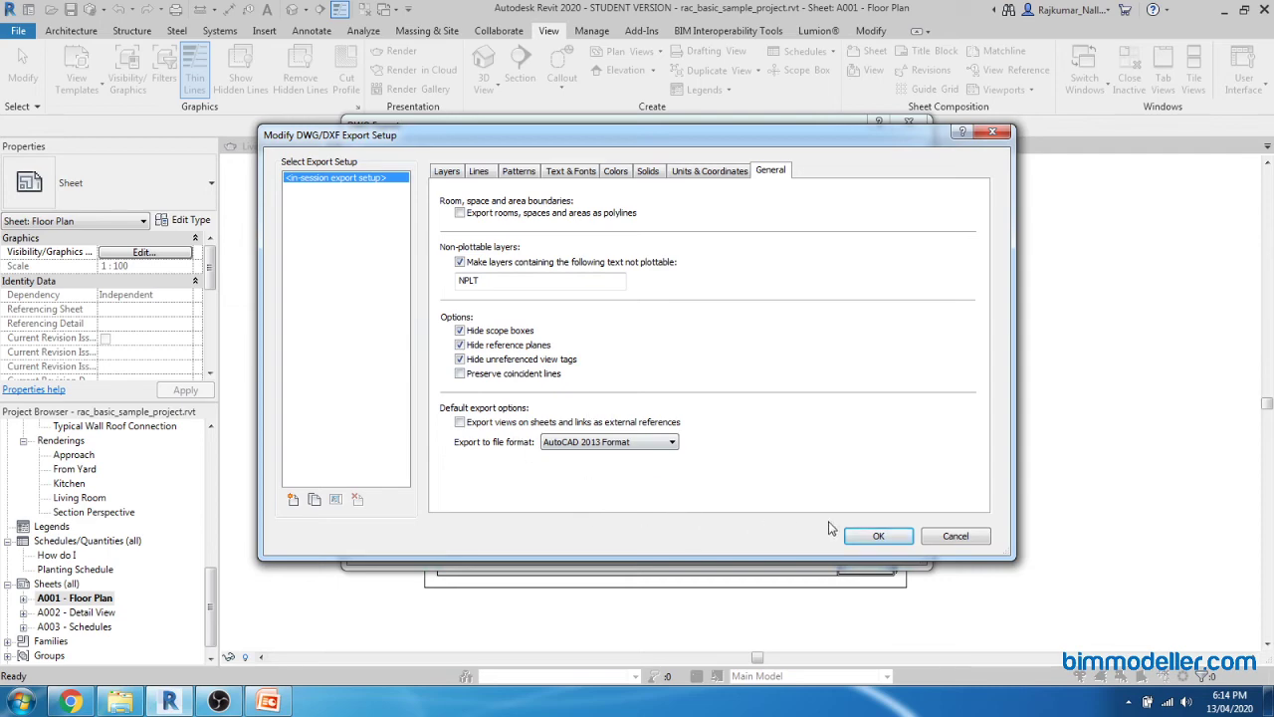
{"action": "left_click", "coordinate": [862, 540]}
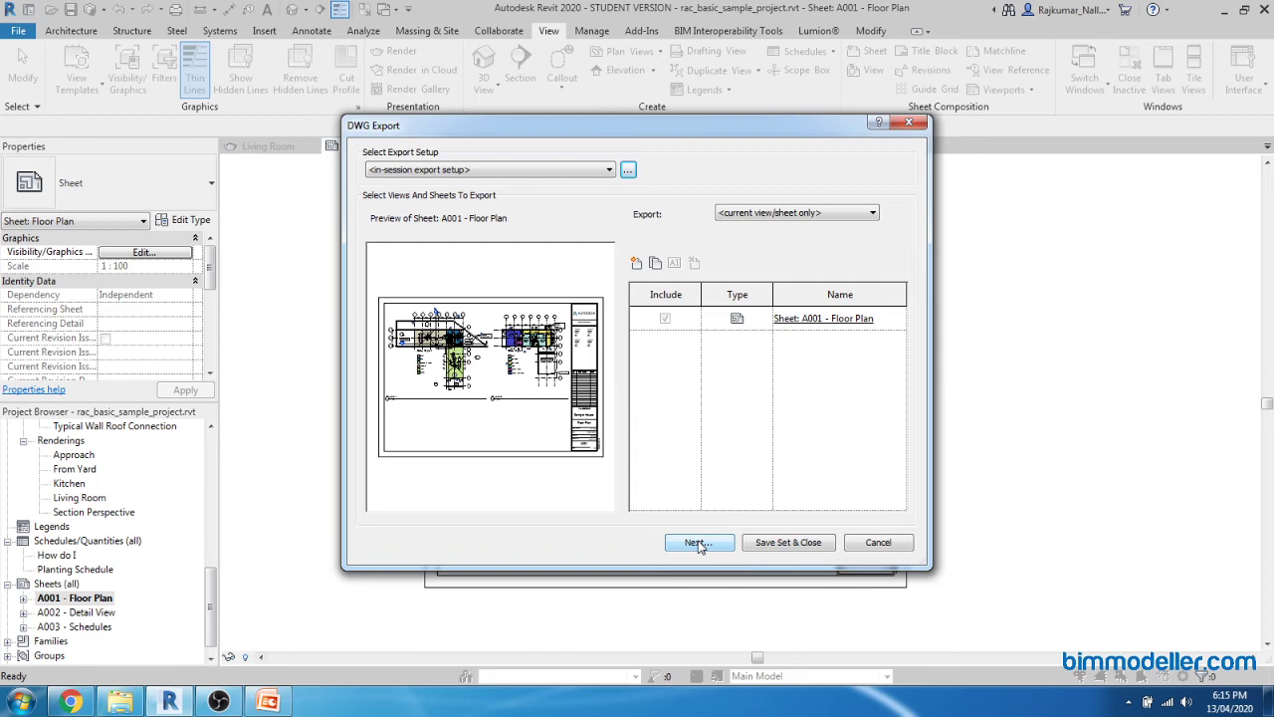
Cancel the DWG Export dialog without exporting sheet A001 - Floor Plan.
{"action": "left_click", "coordinate": [876, 543]}
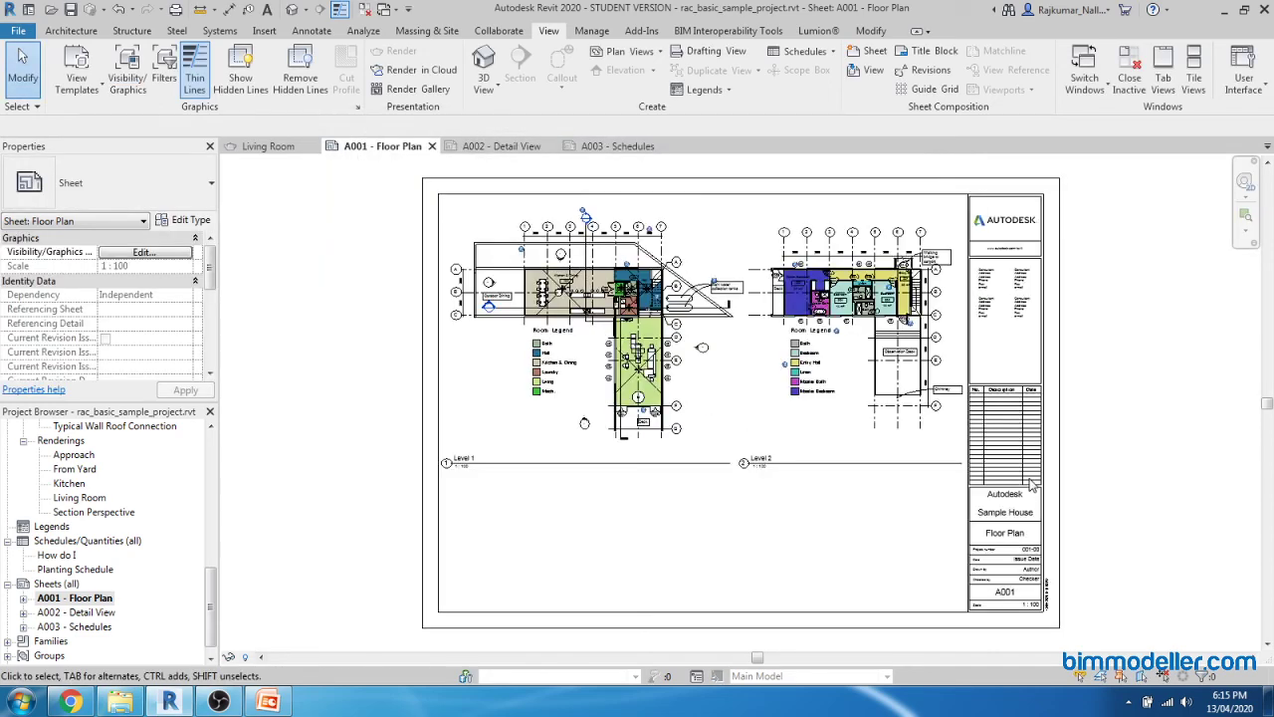